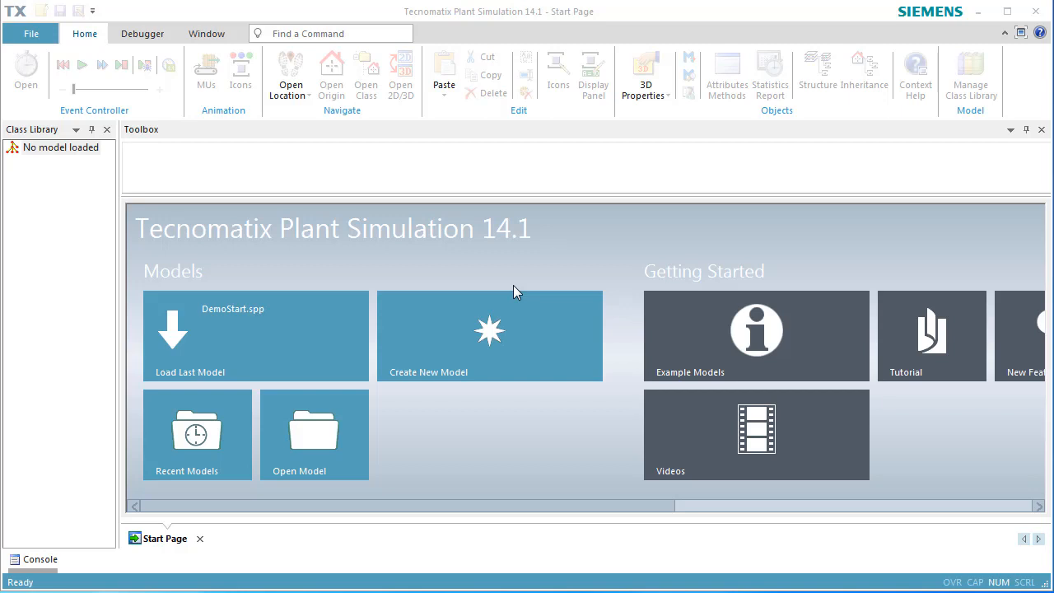
Step: Load the last model, DemoStart.spp, and hide the object names in the 3D scene
left_click(354, 339)
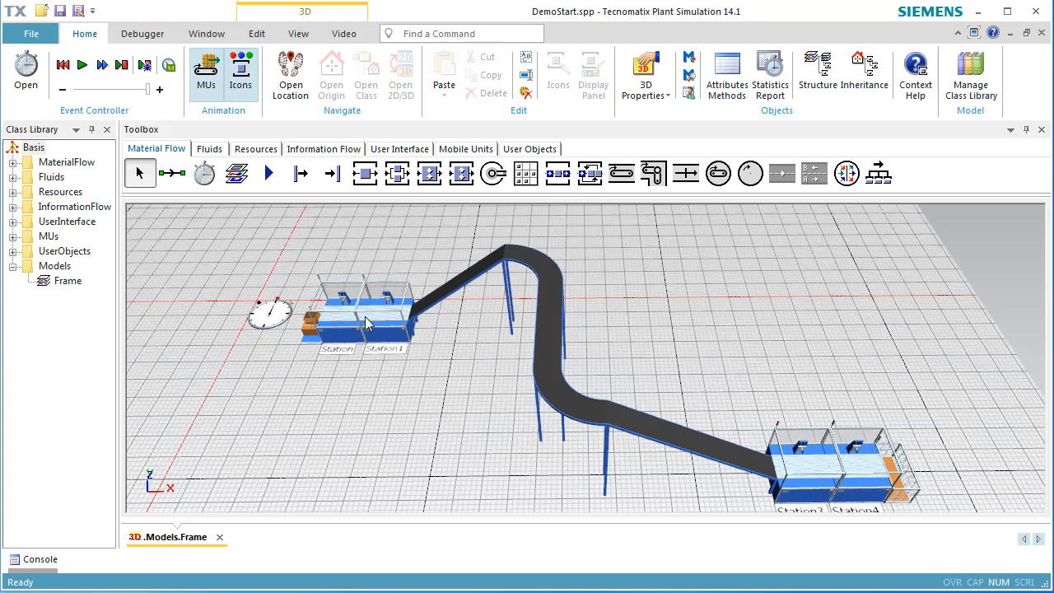
left_click(306, 36)
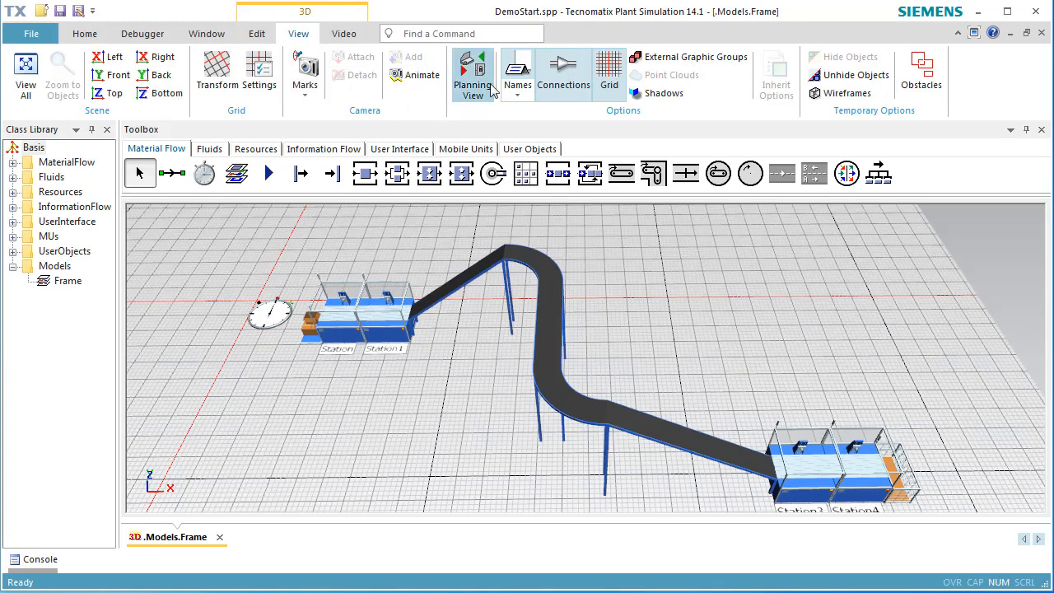
left_click(519, 67)
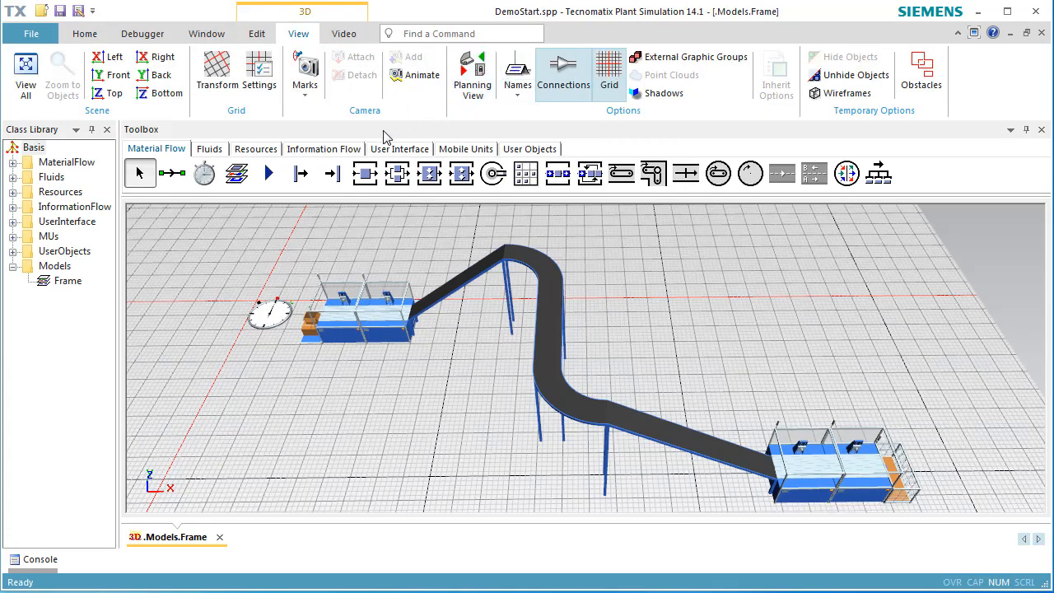
Step: Place two Workplace objects in front of Station and Station1, one per station, keeping multiple insertion active
left_click(256, 149)
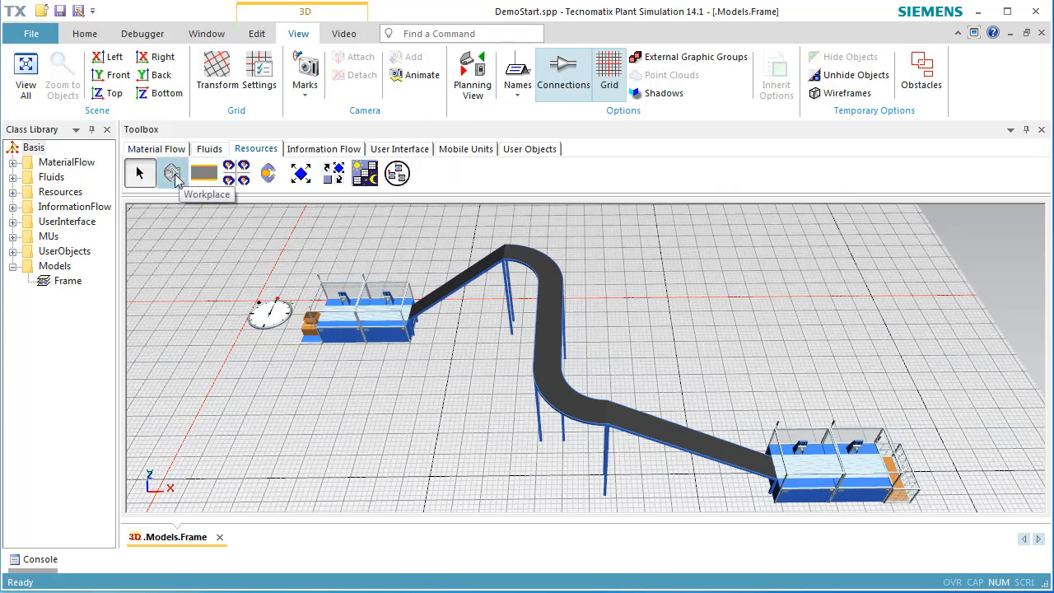
key("ctrl")
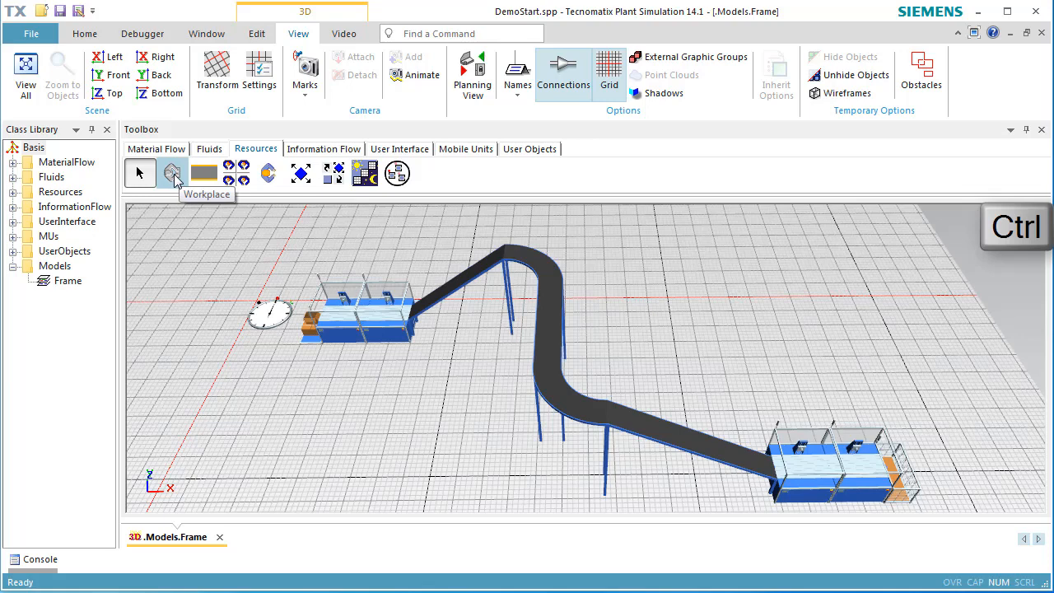
left_click(172, 174, "ctrl")
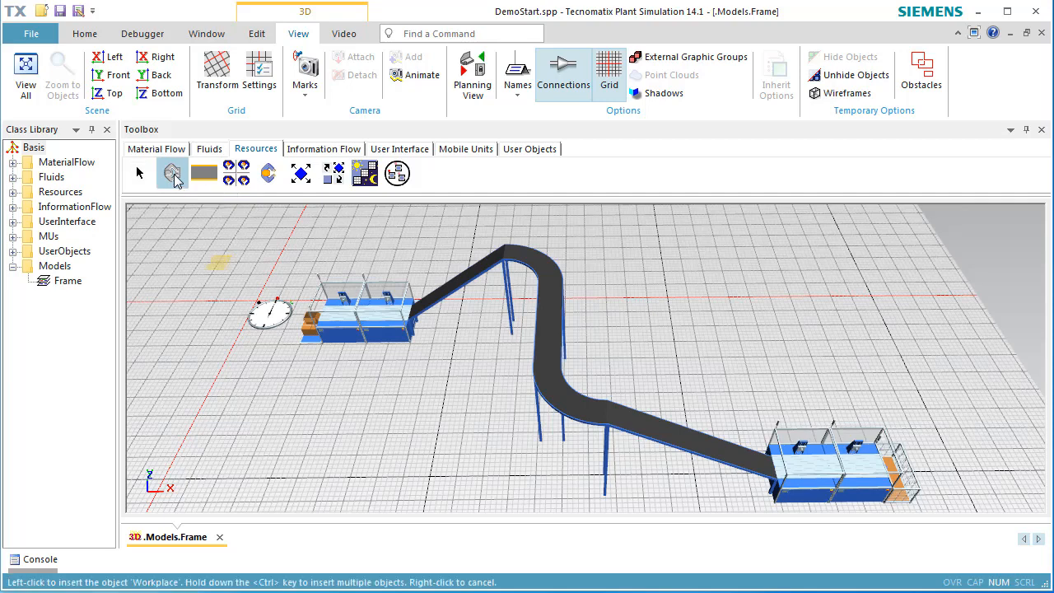
left_click(340, 362)
left_click(377, 362)
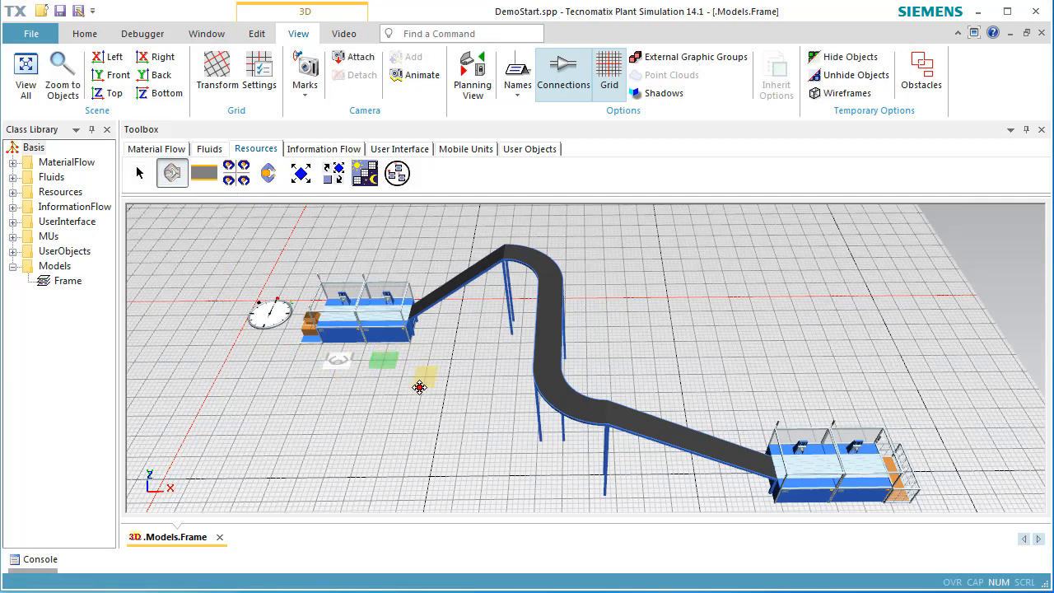
Step: Place two more Workplace objects in front of Station3 and Station4, and end the insertion
middle_click_drag(713, 403, 650, 290)
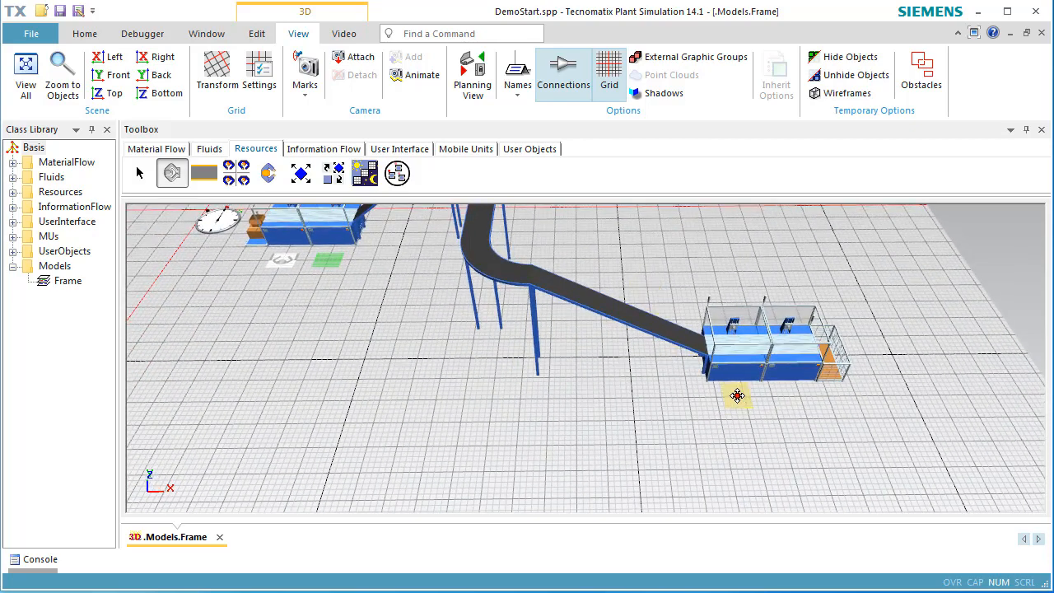
left_click(750, 412)
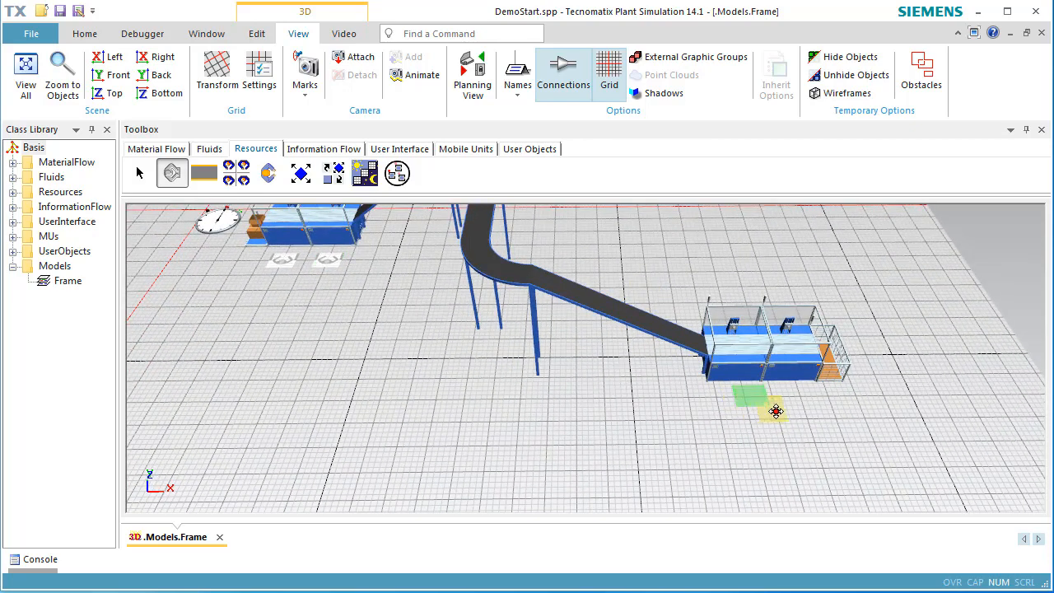
left_click(801, 410)
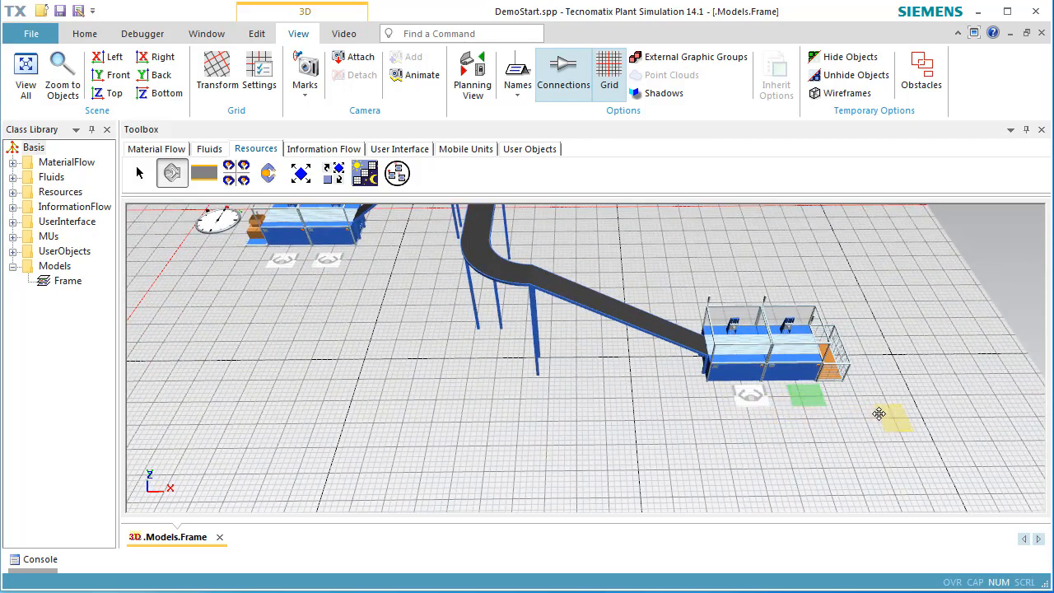
right_click(890, 416)
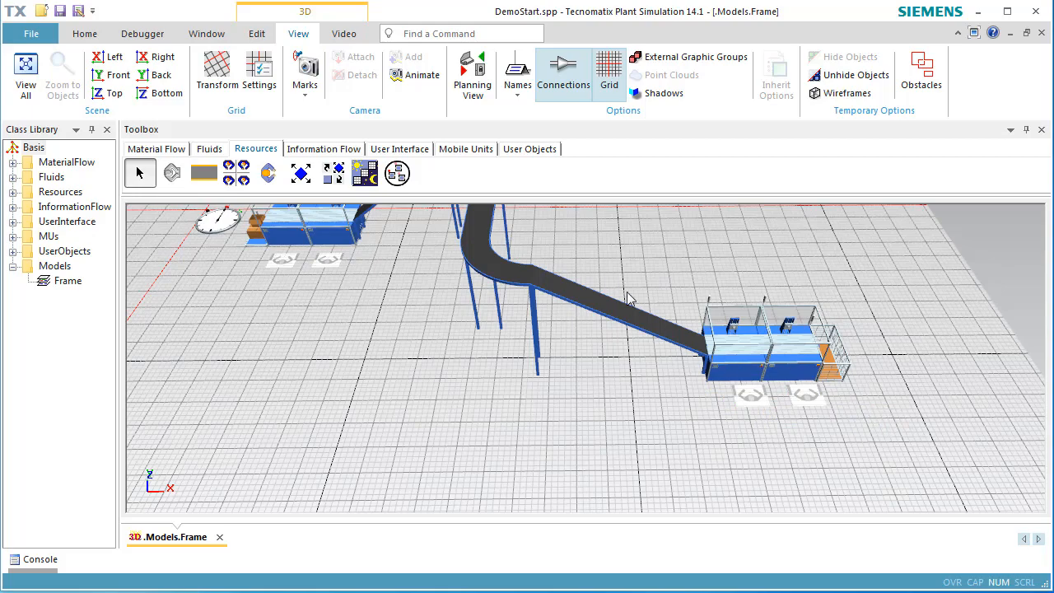
Step: Insert a Broker and a WorkerPool side by side in the free area behind the conveyor
right_click_drag(607, 273, 571, 449)
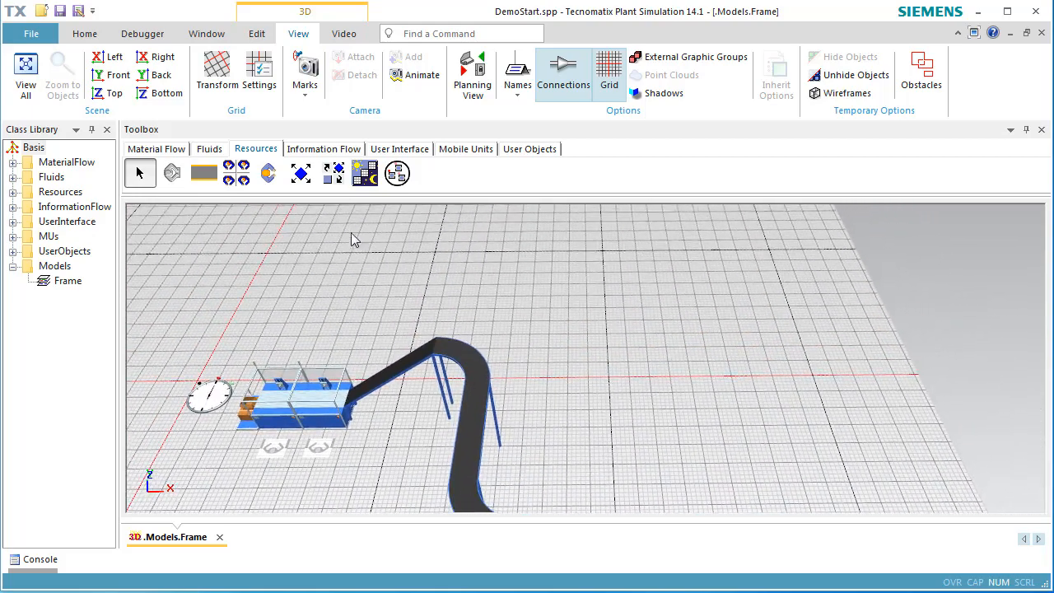
left_click(333, 173)
left_click(461, 284)
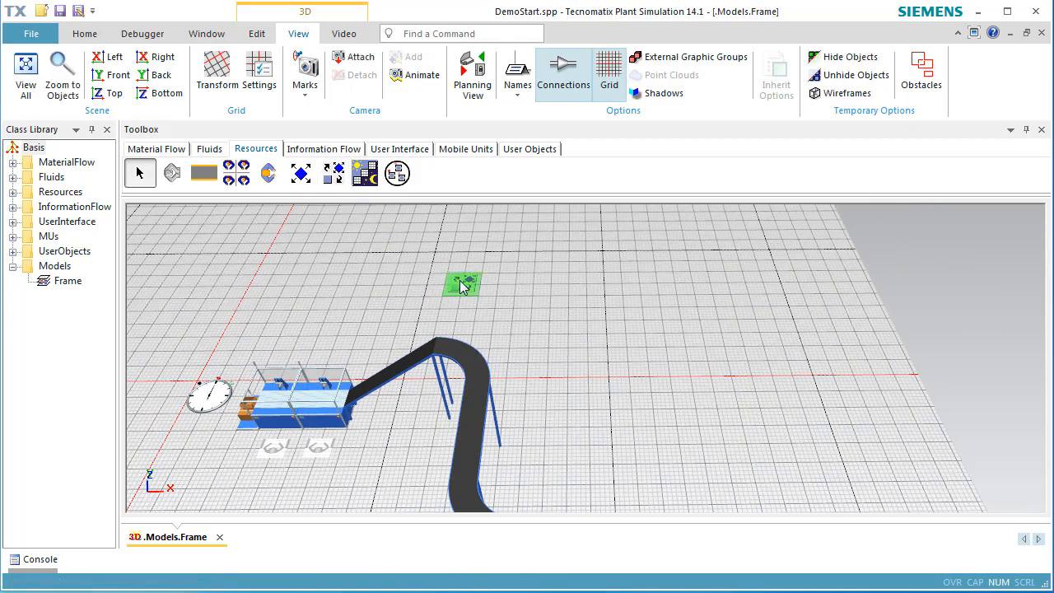
left_click(236, 173)
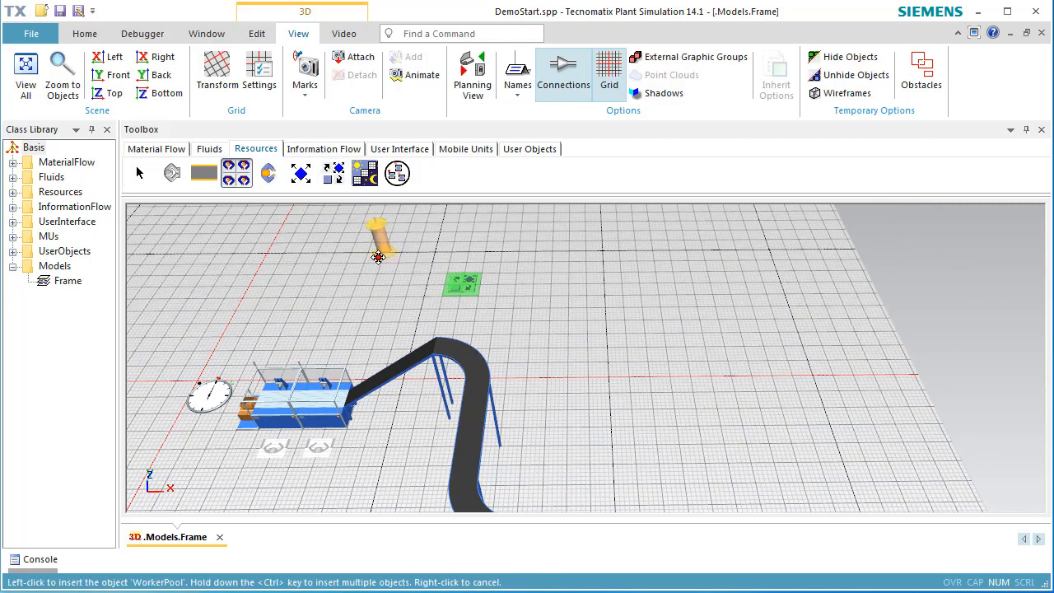
left_click(536, 289)
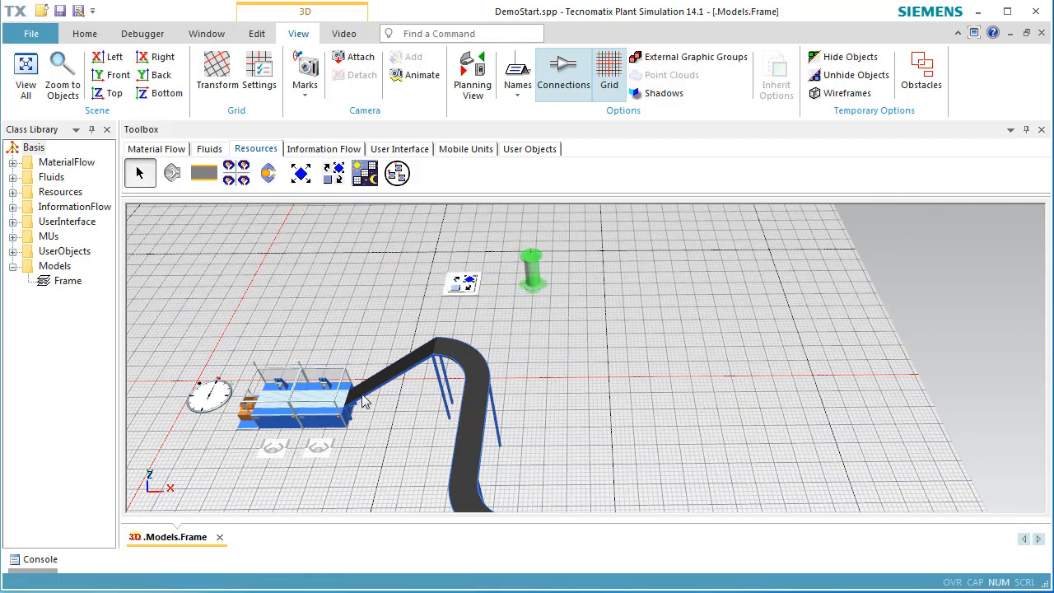
Step: Activate the processing importer of Station
double_click(273, 418)
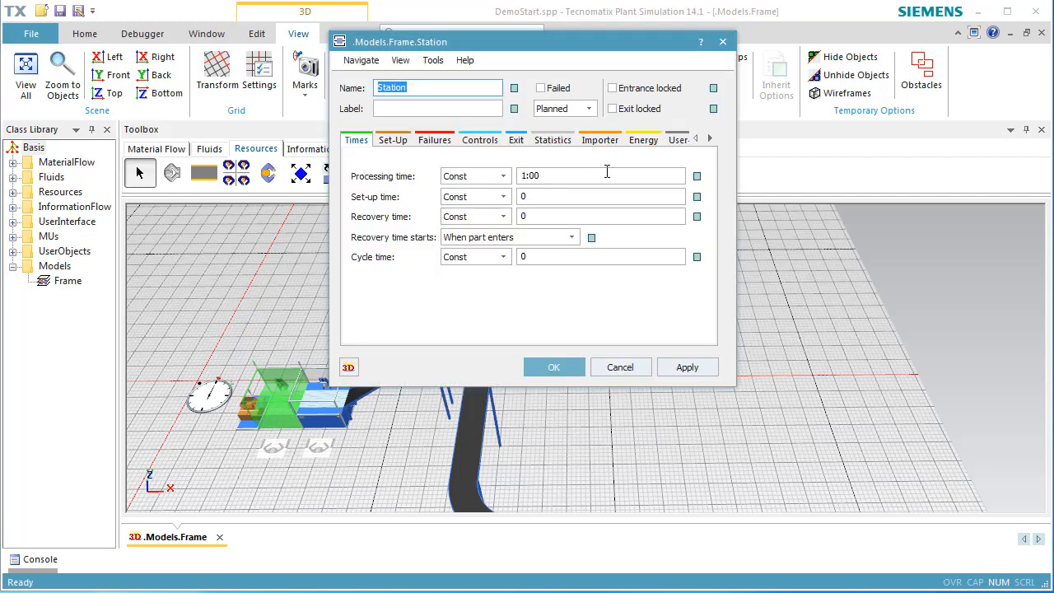
left_click(601, 140)
left_click(384, 195)
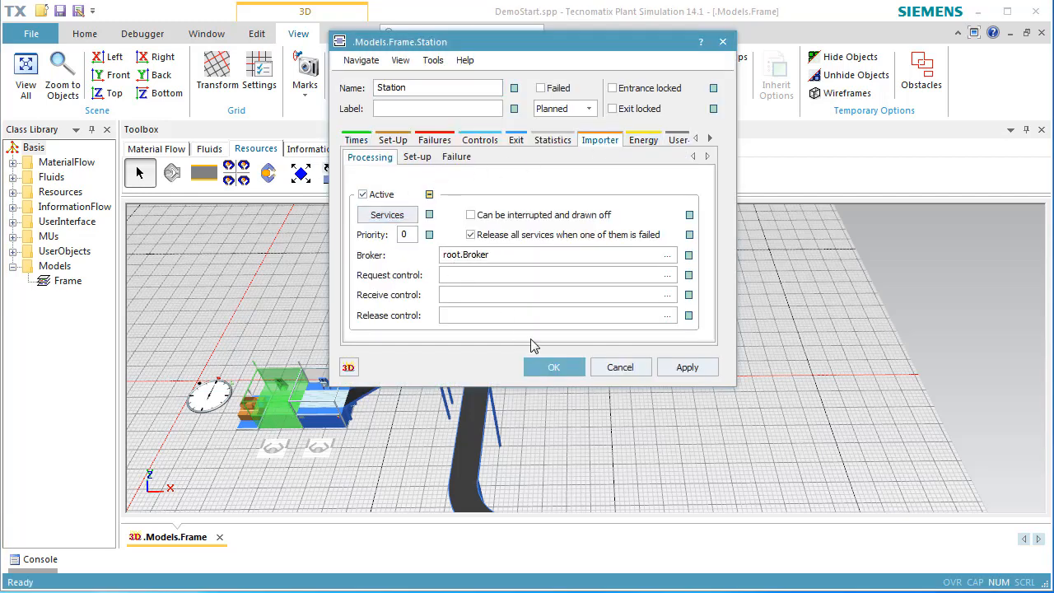
left_click(551, 371)
Step: Activate the processing importer of Station1
double_click(341, 406)
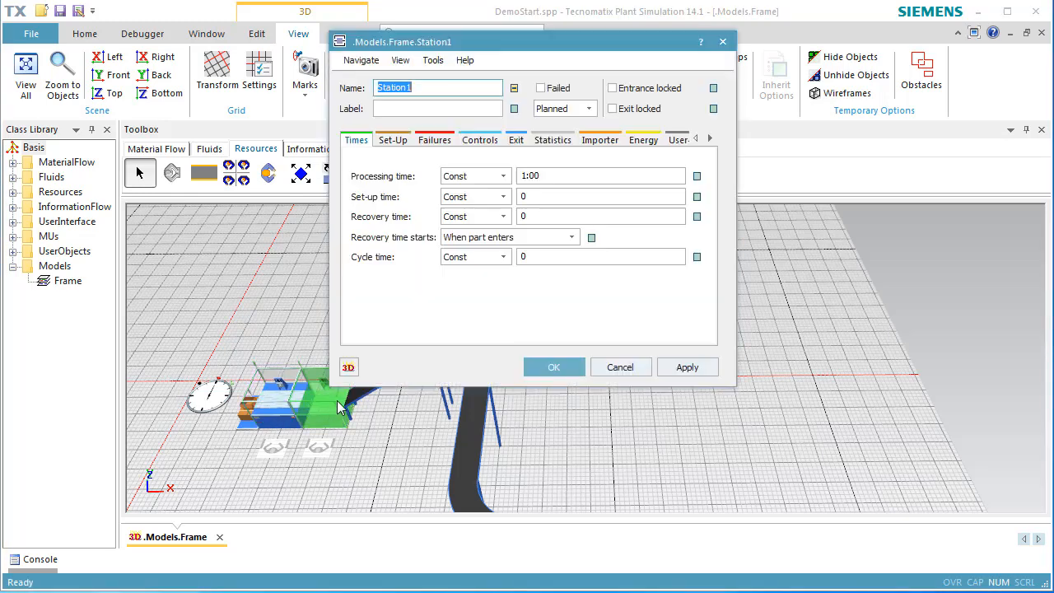
left_click(600, 140)
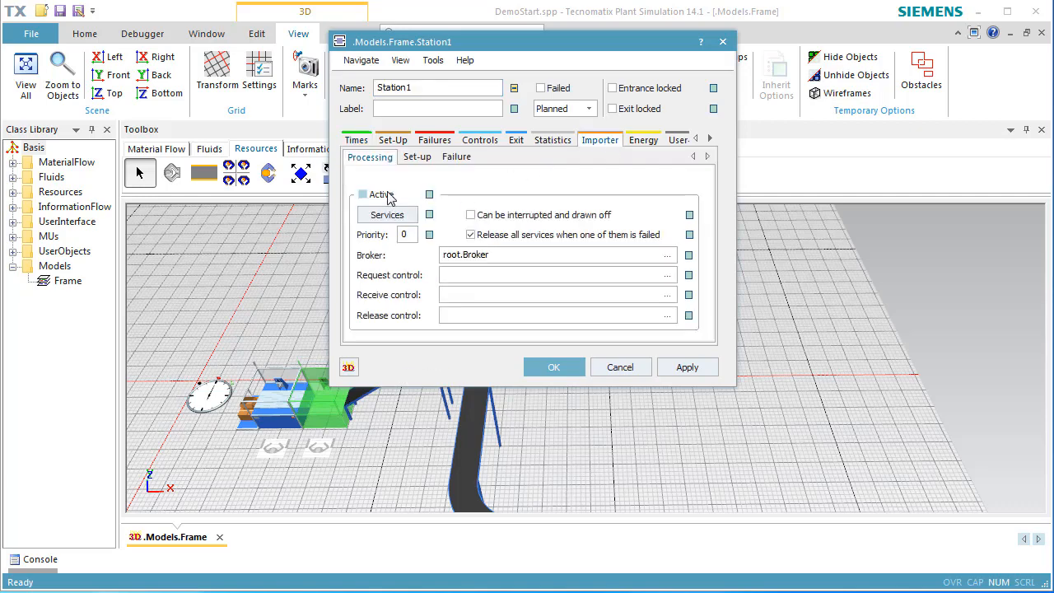
left_click(385, 195)
left_click(536, 371)
Step: Activate the processing importer of Station3, the first station after the conveyor
right_click_drag(601, 424, 487, 292)
double_click(598, 423)
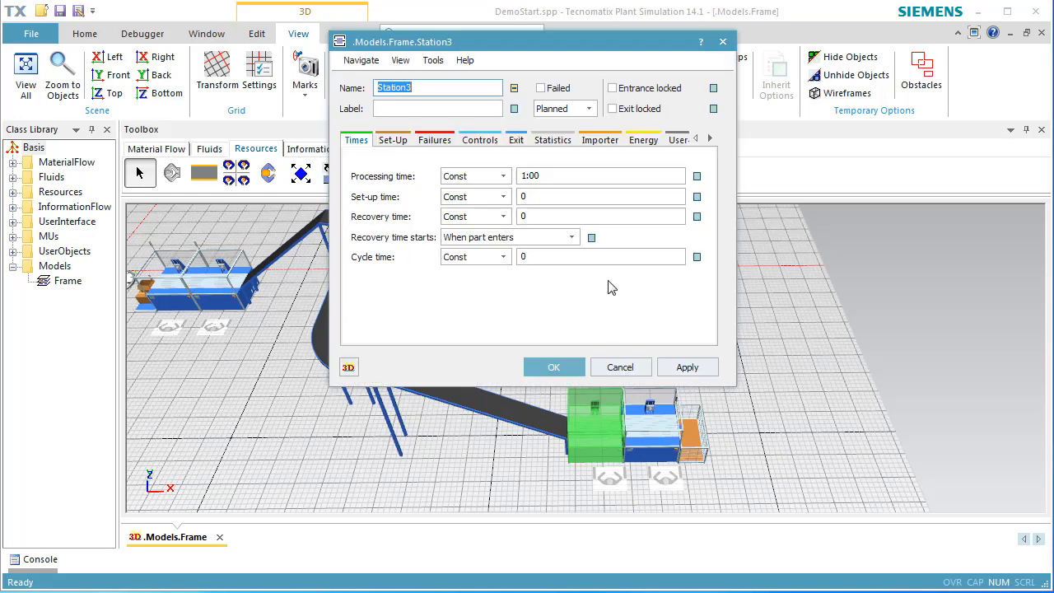
left_click(600, 140)
left_click(381, 195)
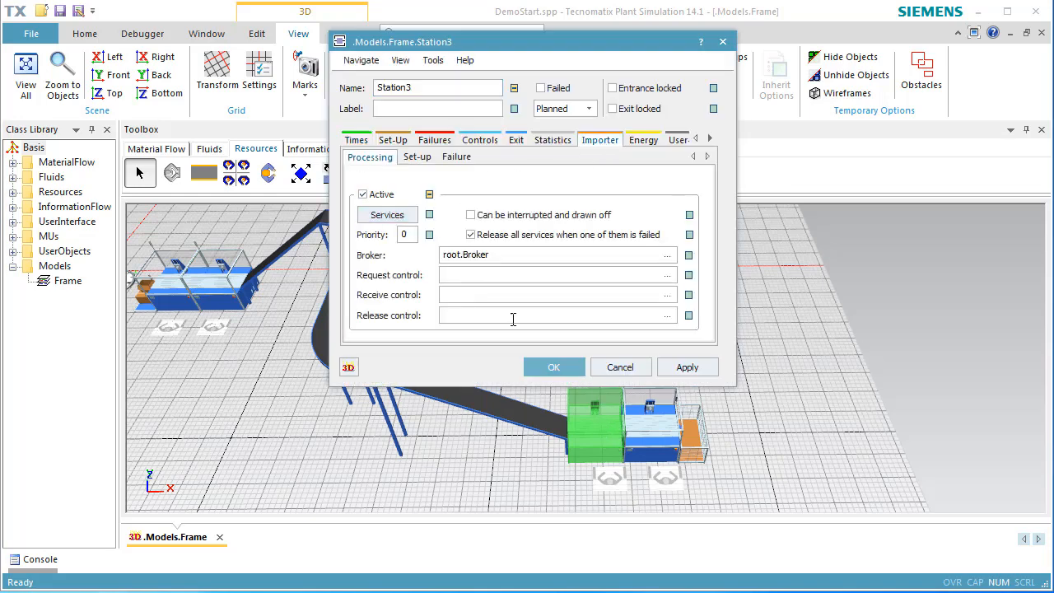
left_click(552, 369)
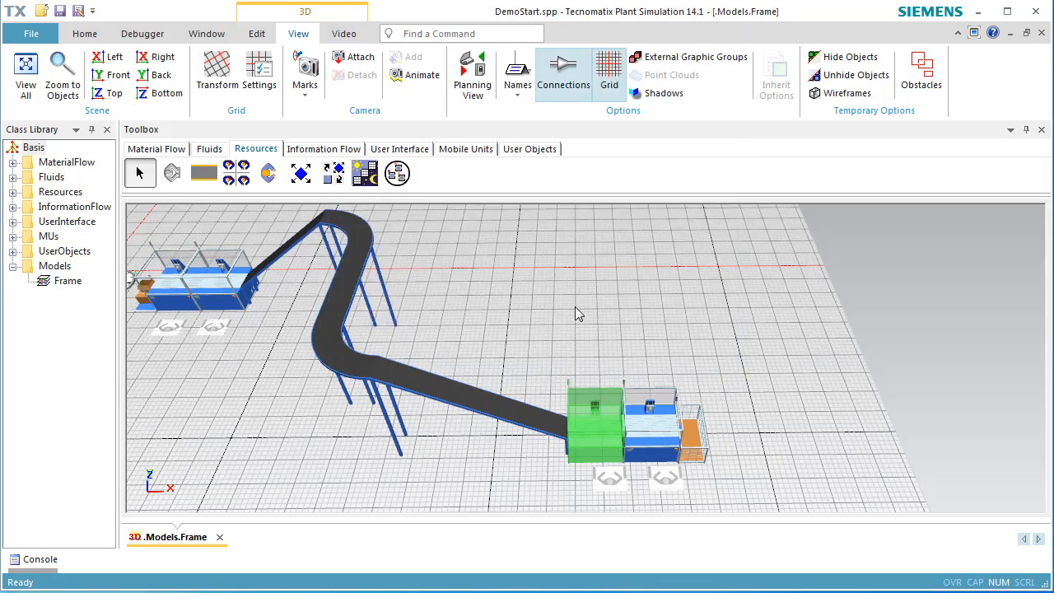
Step: Activate the processing importer of Station4, the last station before the drain
left_click(647, 435)
double_click(647, 434)
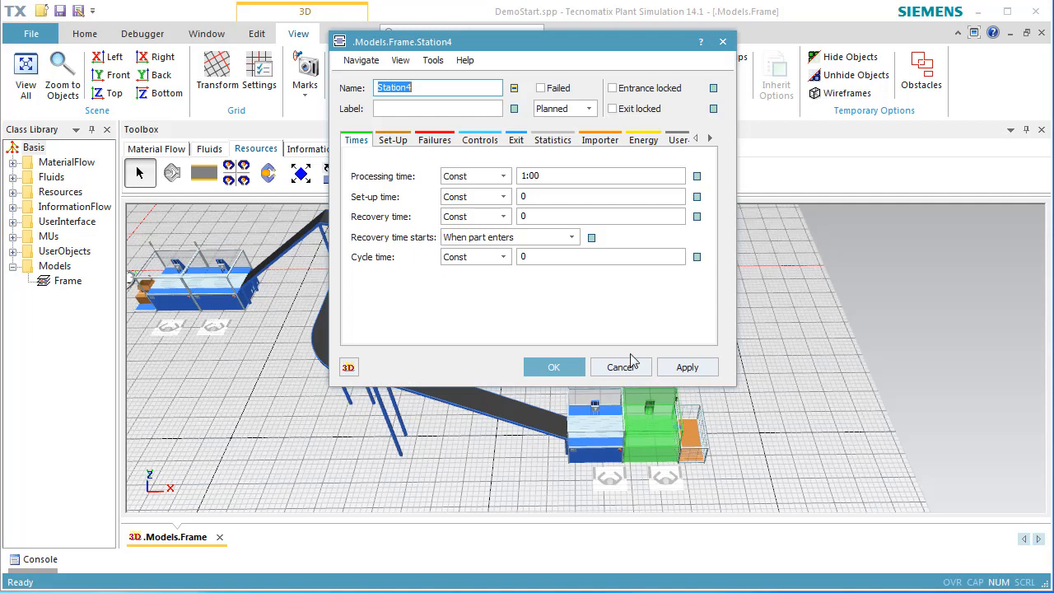
left_click(601, 140)
left_click(375, 195)
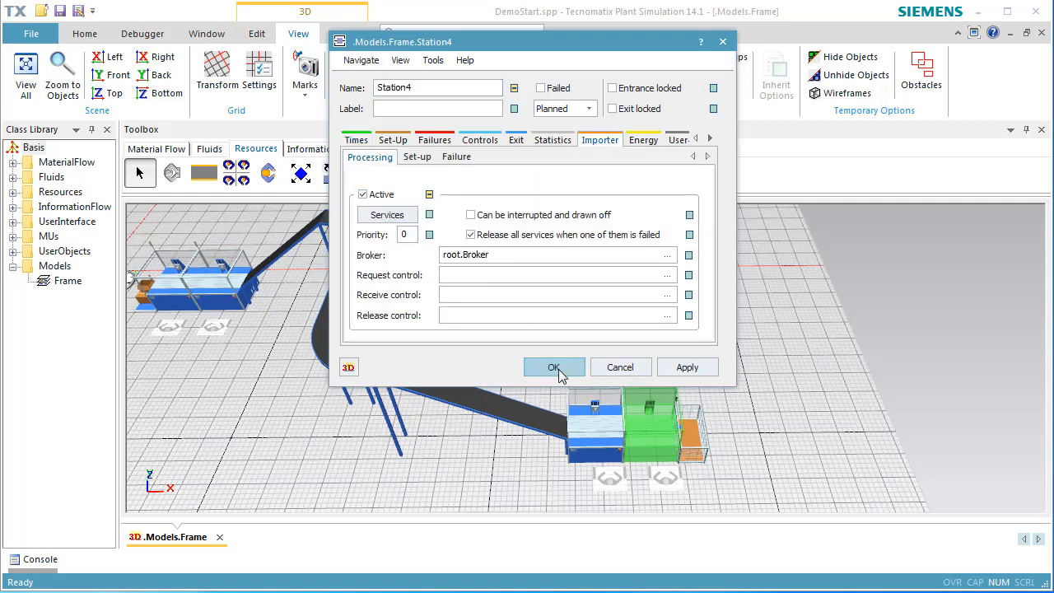
left_click(560, 371)
Step: Reset the simulation and start it from the 3D scene
left_click(589, 324)
right_click(602, 307)
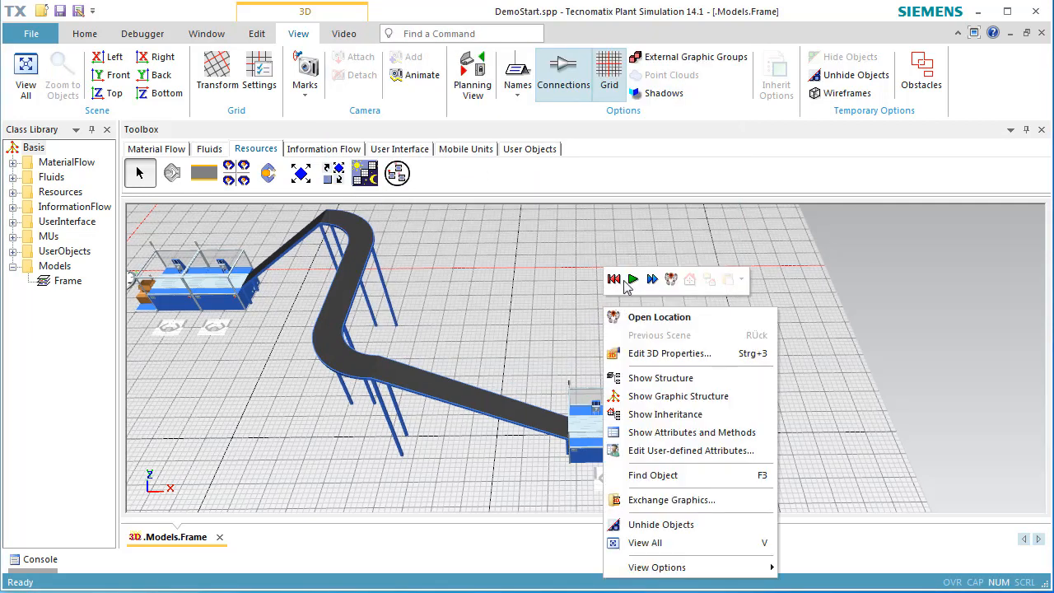
left_click(613, 278)
left_click(629, 282)
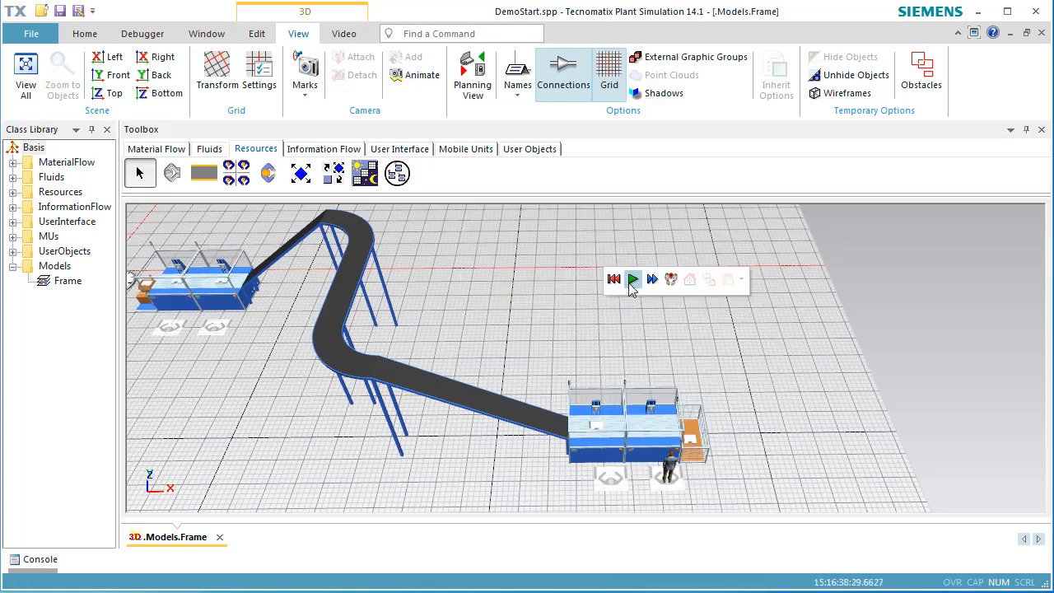
Step: Turn on real-time mode in the EventController for the running simulation
left_click_drag(186, 386, 338, 401)
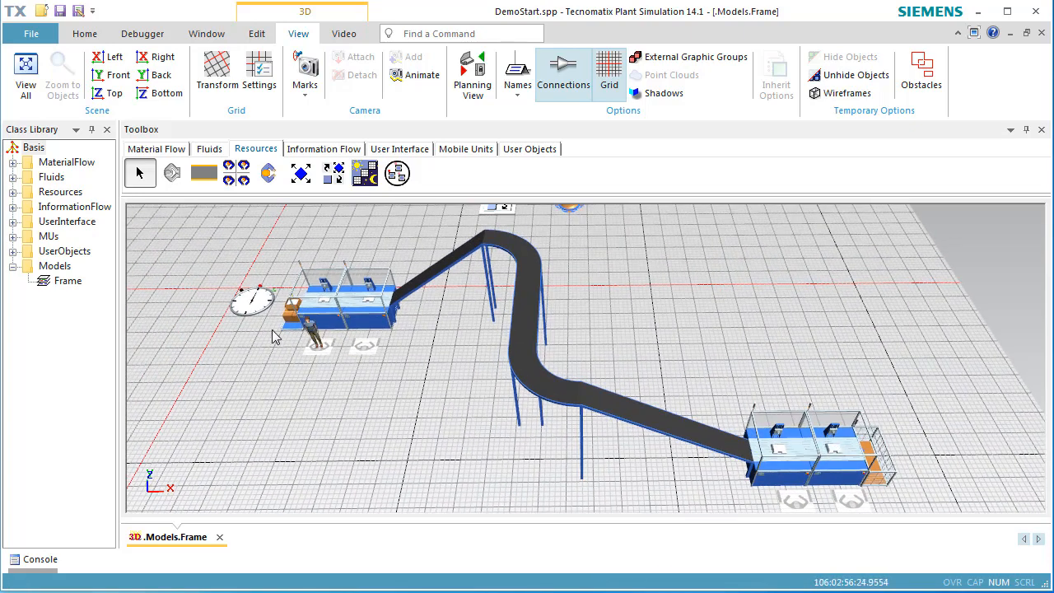
double_click(259, 306)
left_click(458, 369)
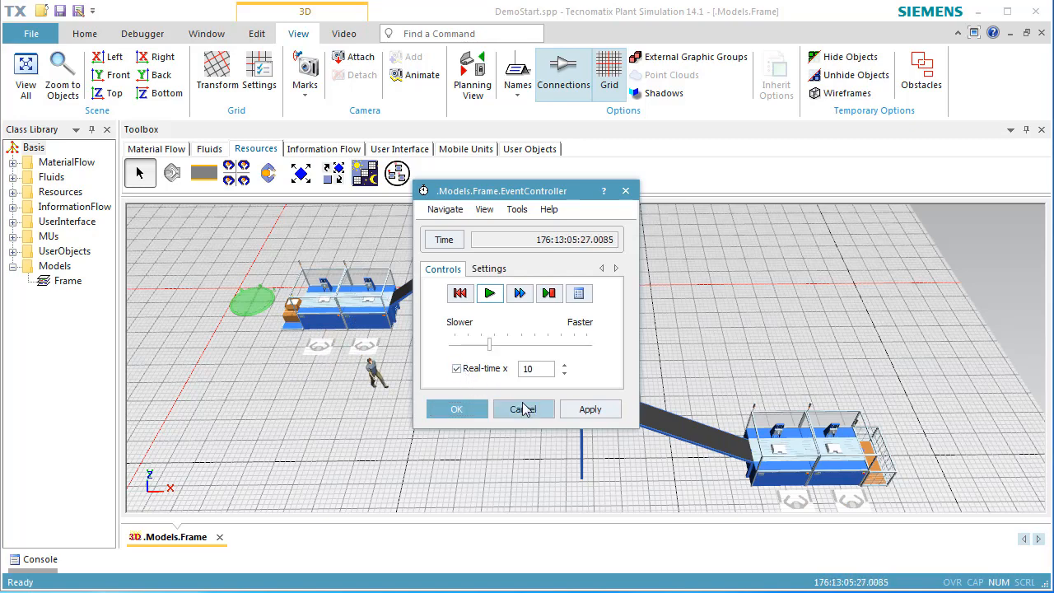
left_click(456, 409)
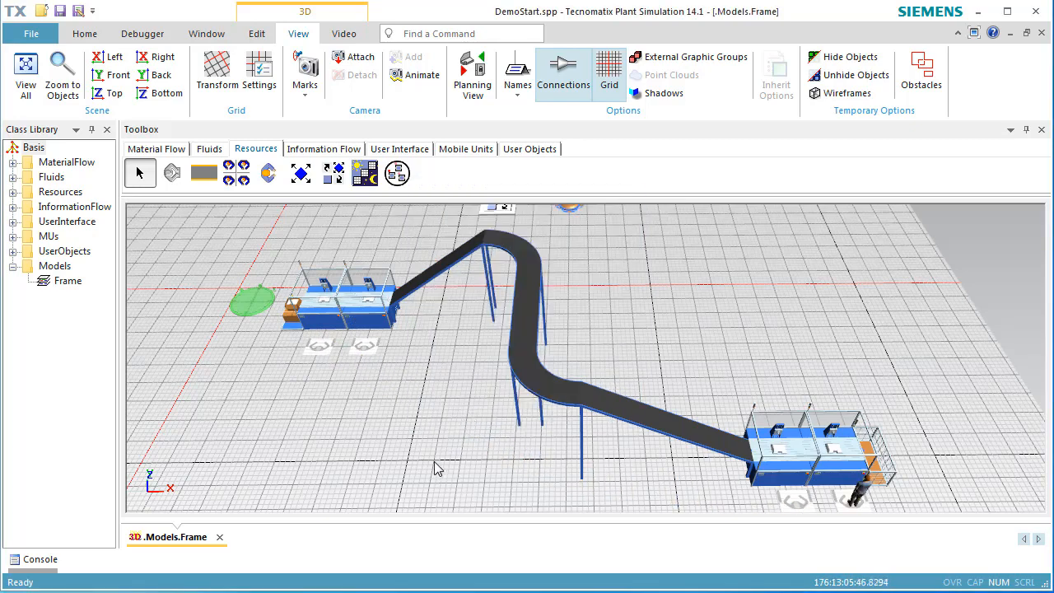
Step: Reset the simulation and switch the 3D scene to planning view
left_click_drag(437, 468, 408, 441)
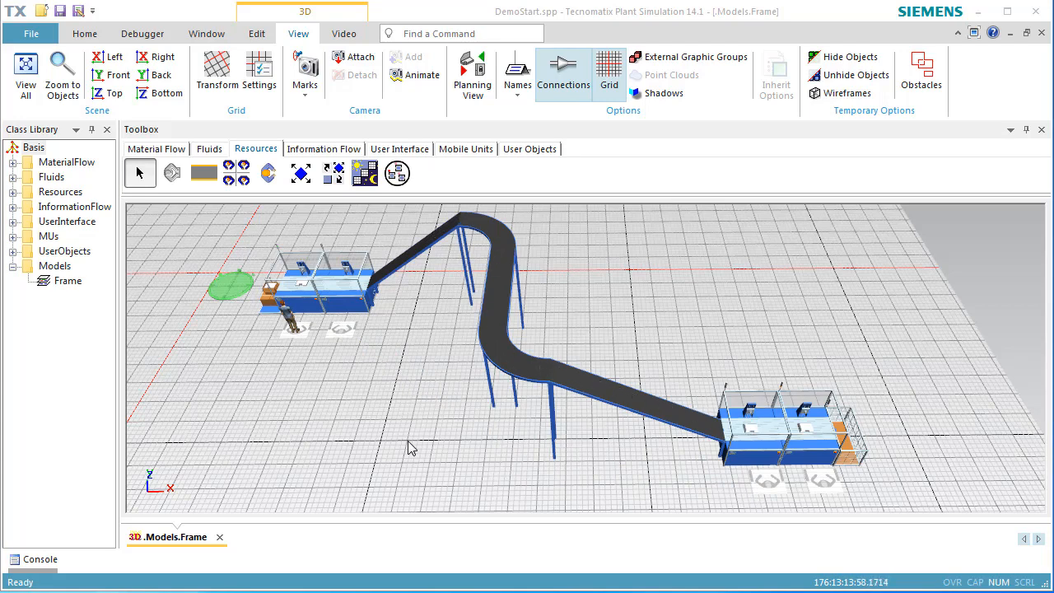
right_click(667, 281)
left_click(676, 255)
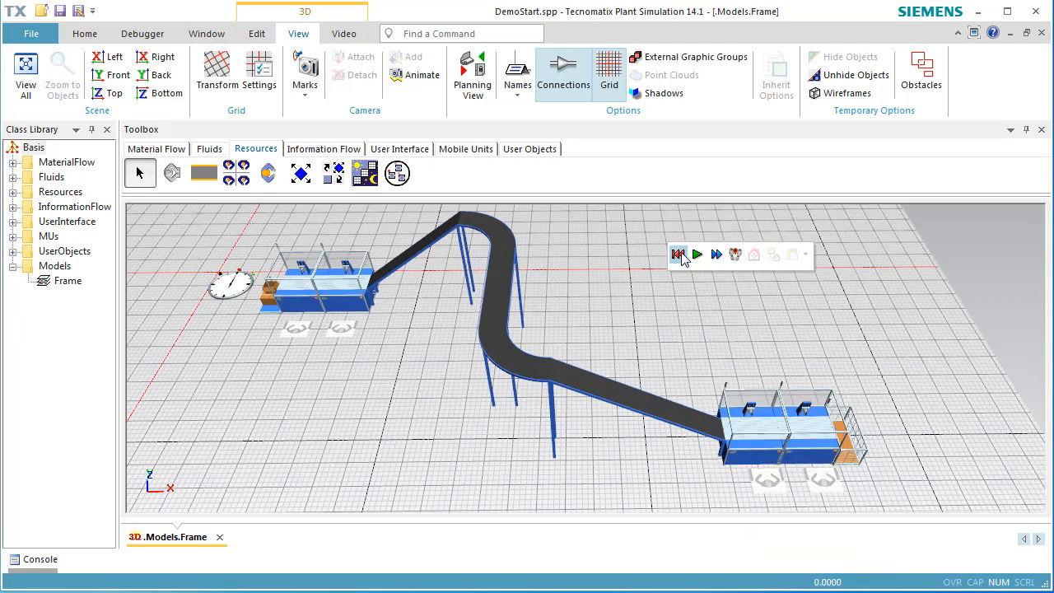
left_click_drag(659, 299, 656, 346)
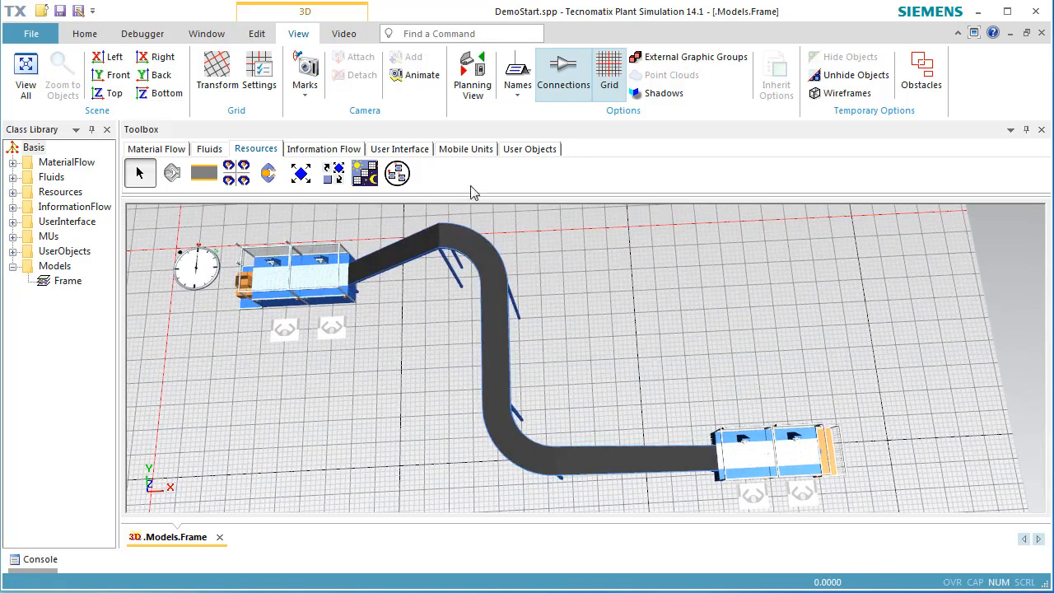
left_click(473, 79)
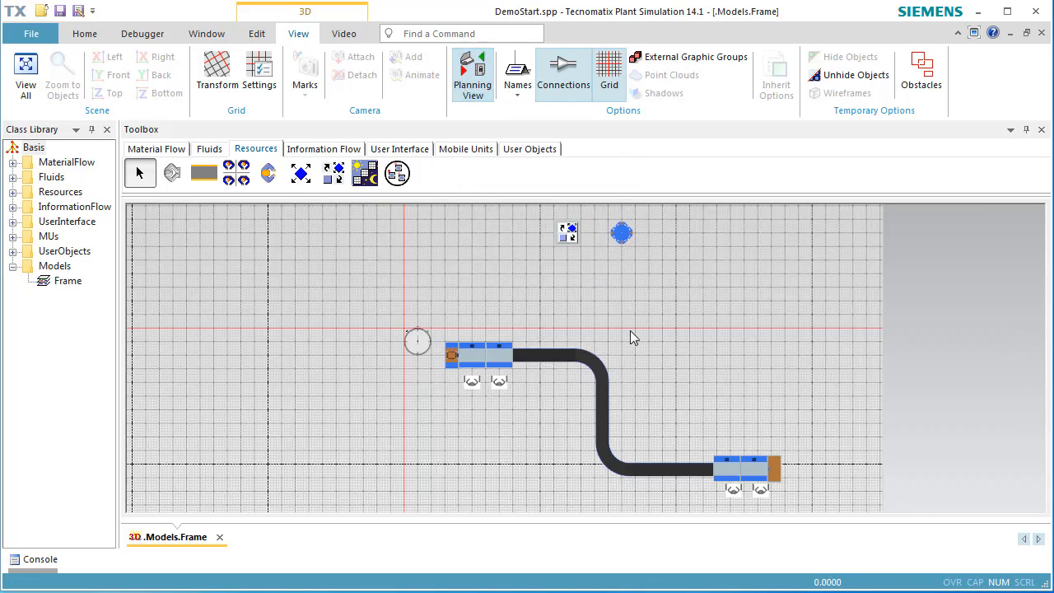
Step: Insert two stations, one inside the conveyor's bend and one up and to the right of it, level with the origin axis
left_click(174, 150)
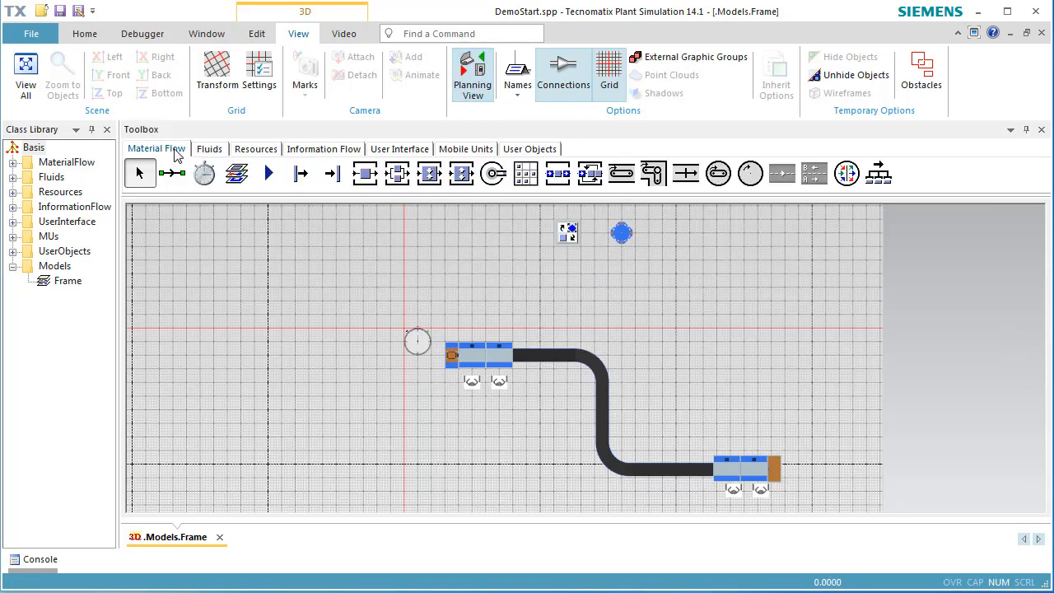
left_click(367, 179)
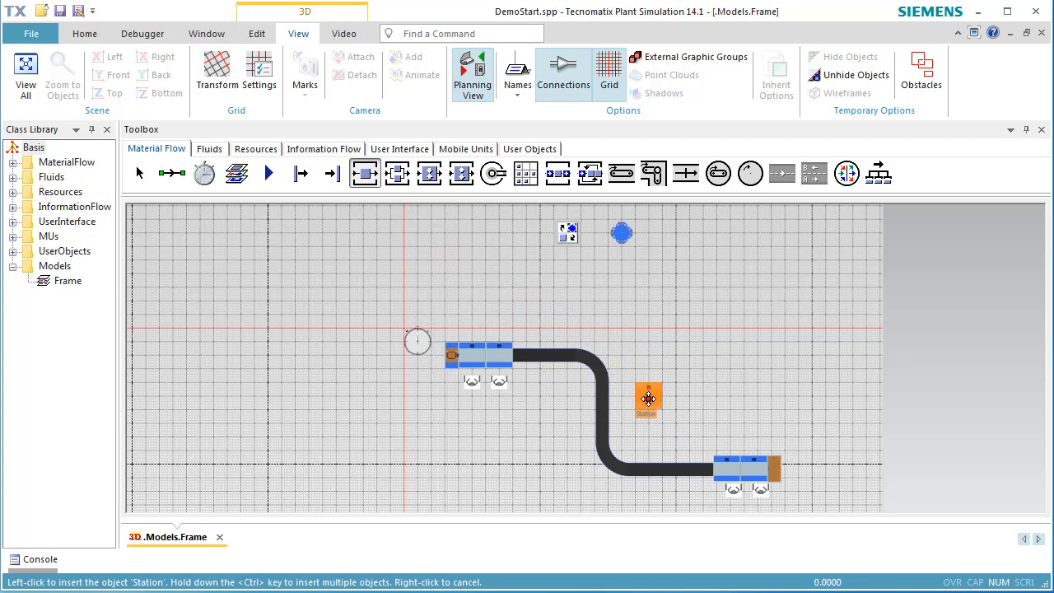
left_click(648, 406, "ctrl")
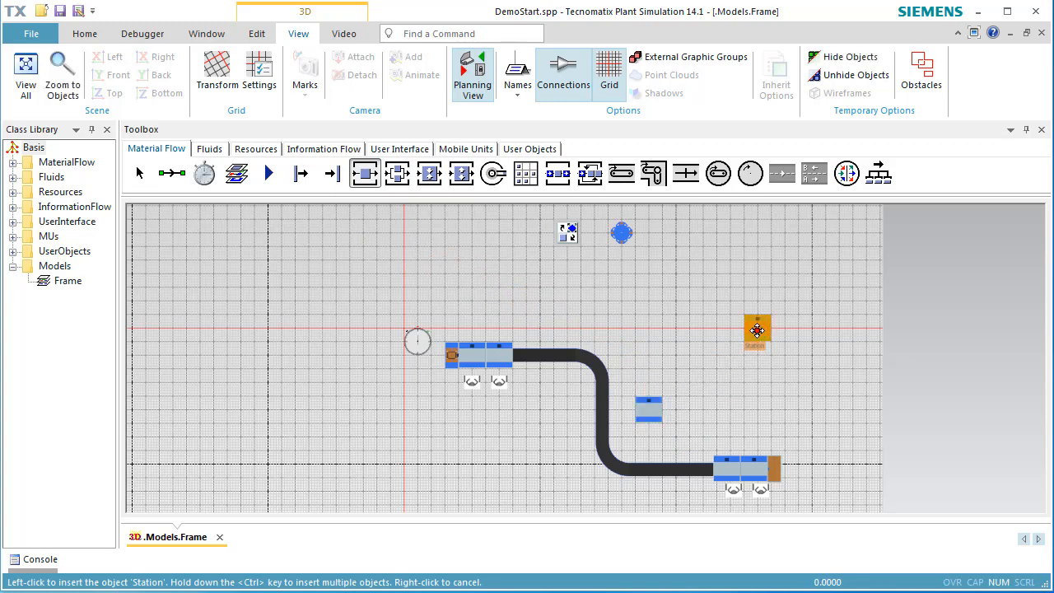
left_click(756, 330, "ctrl")
Step: Insert a Source above the conveyor's first straight section and a Drain just beyond the upper new station
left_click(301, 173)
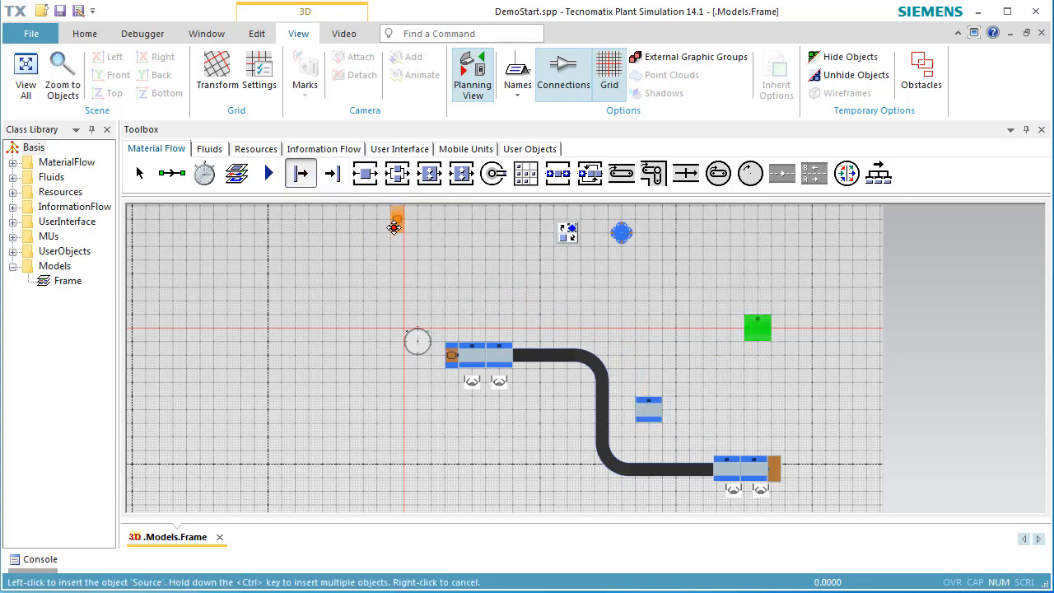
left_click(559, 300)
left_click(332, 173)
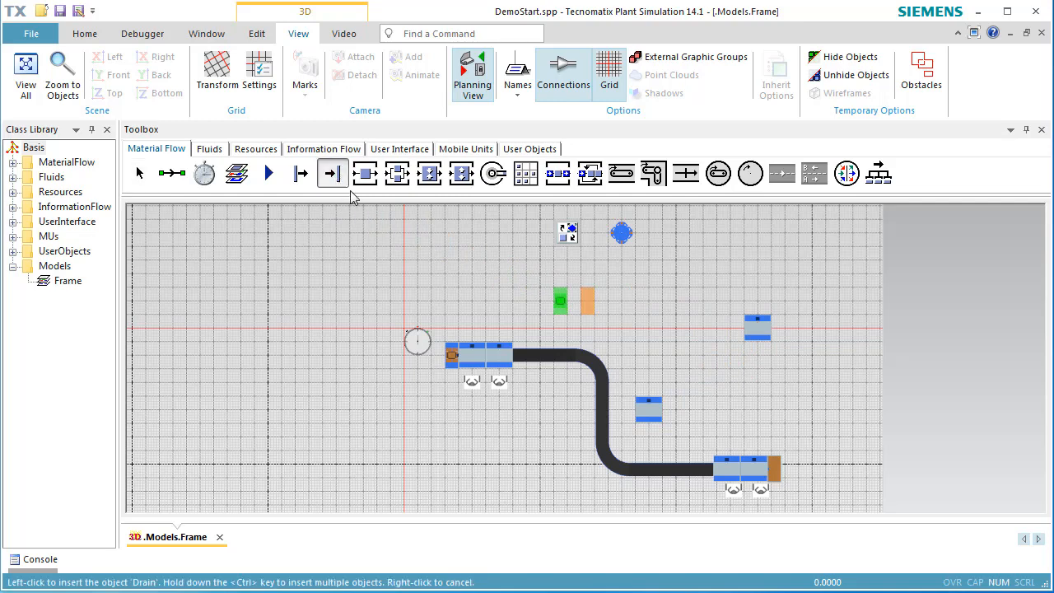
left_click(792, 329)
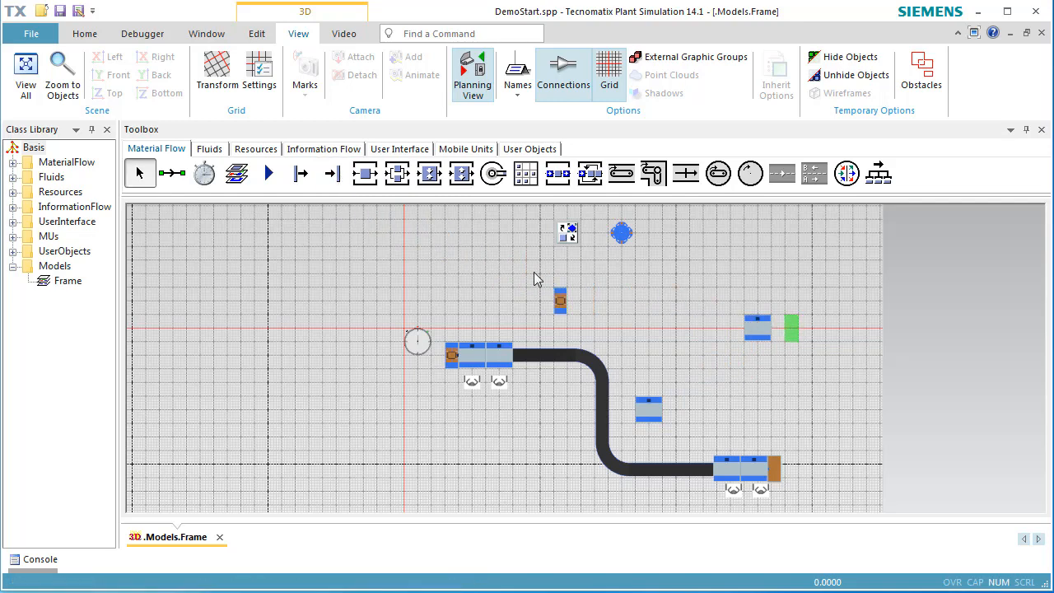
Step: Connect the new source to the station in the conveyor's bend, on to the upper station, and from there to its drain
left_click(173, 176)
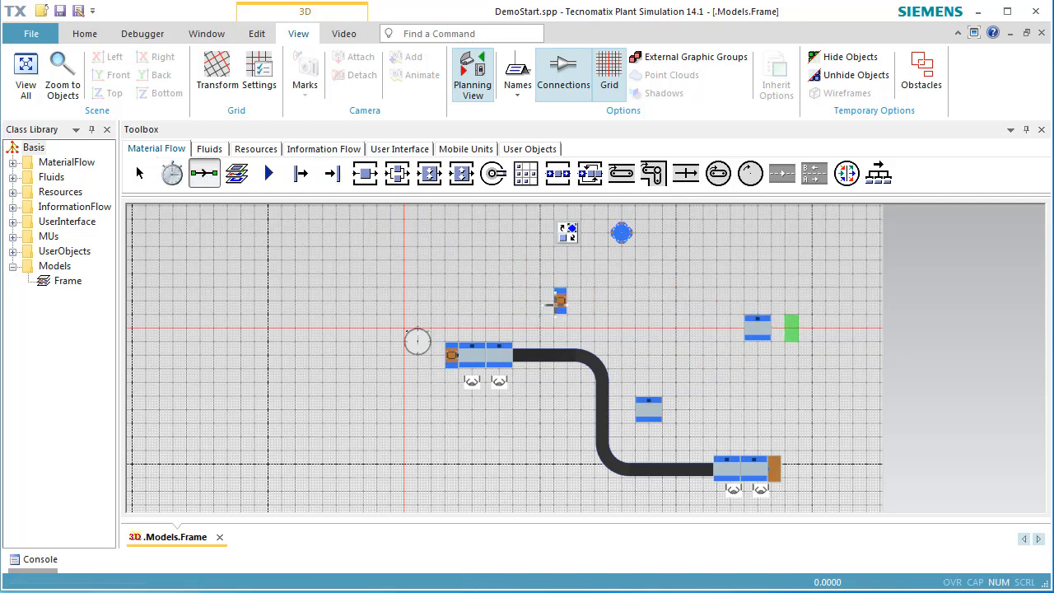
left_click(560, 302)
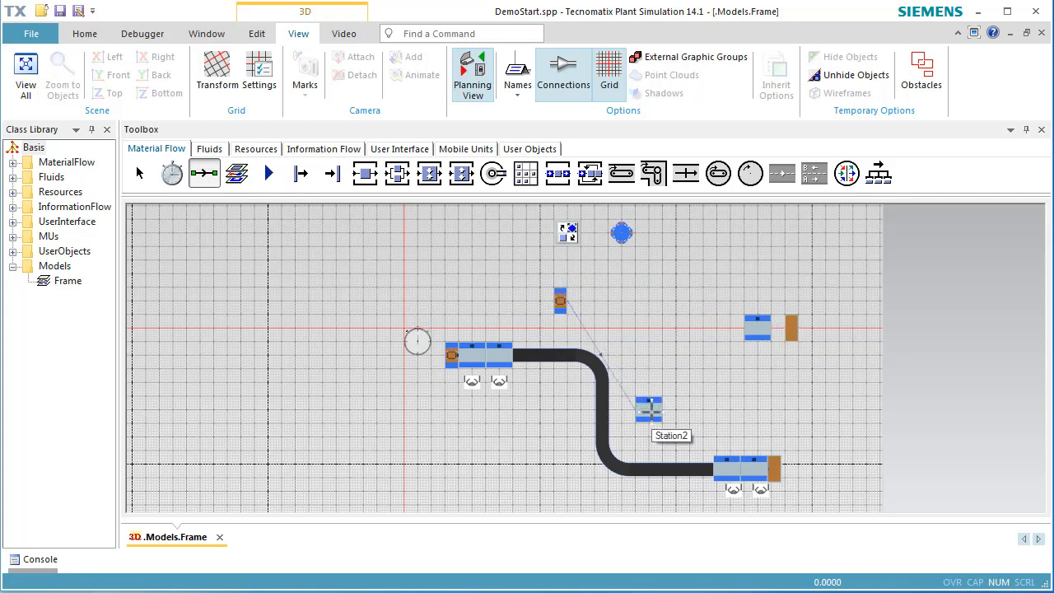
left_click(649, 409)
left_click(756, 329)
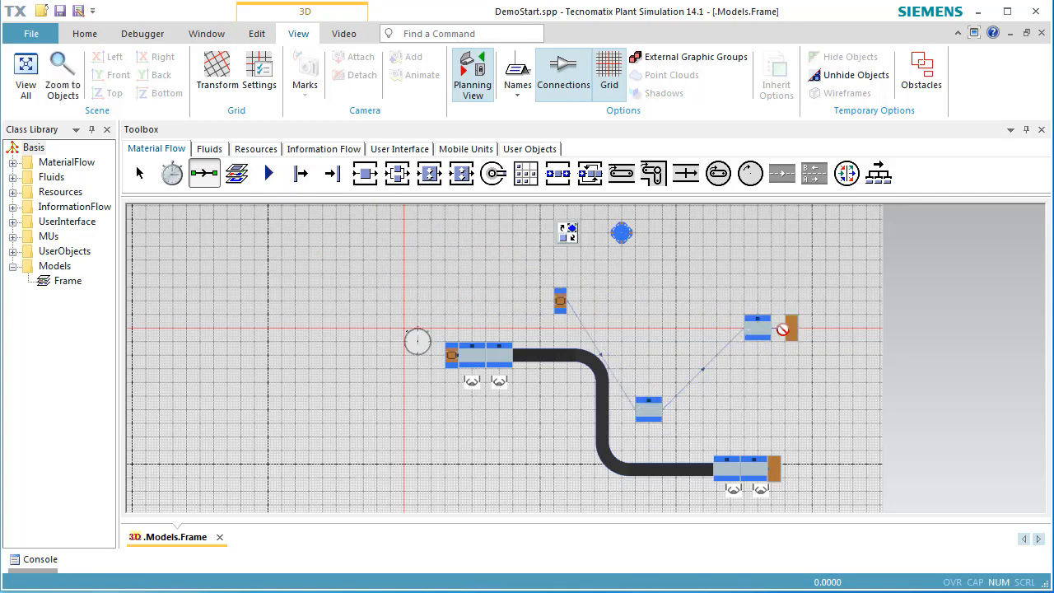
left_click(789, 327)
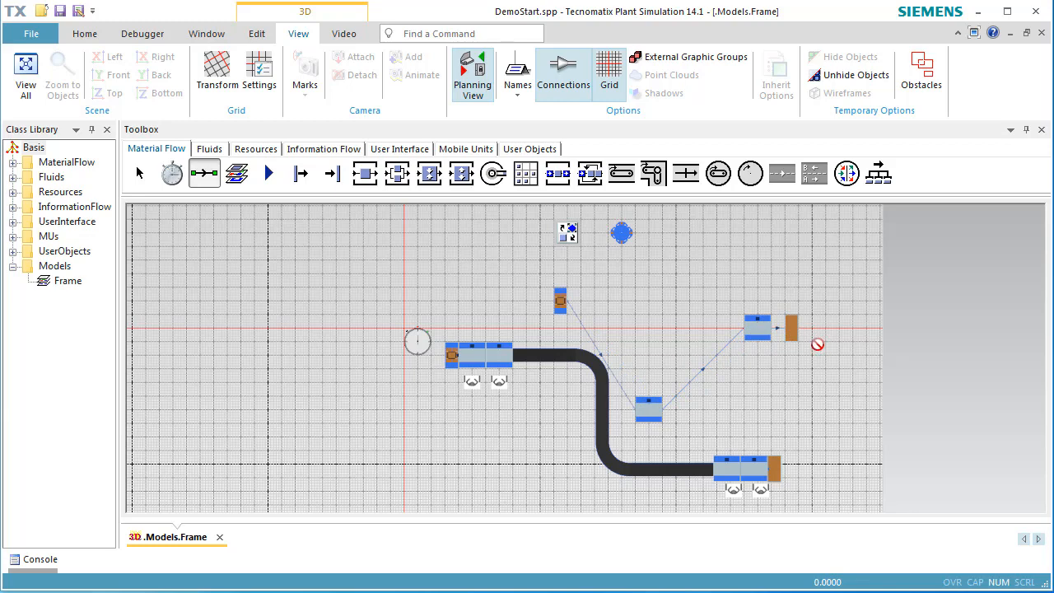
key("Escape")
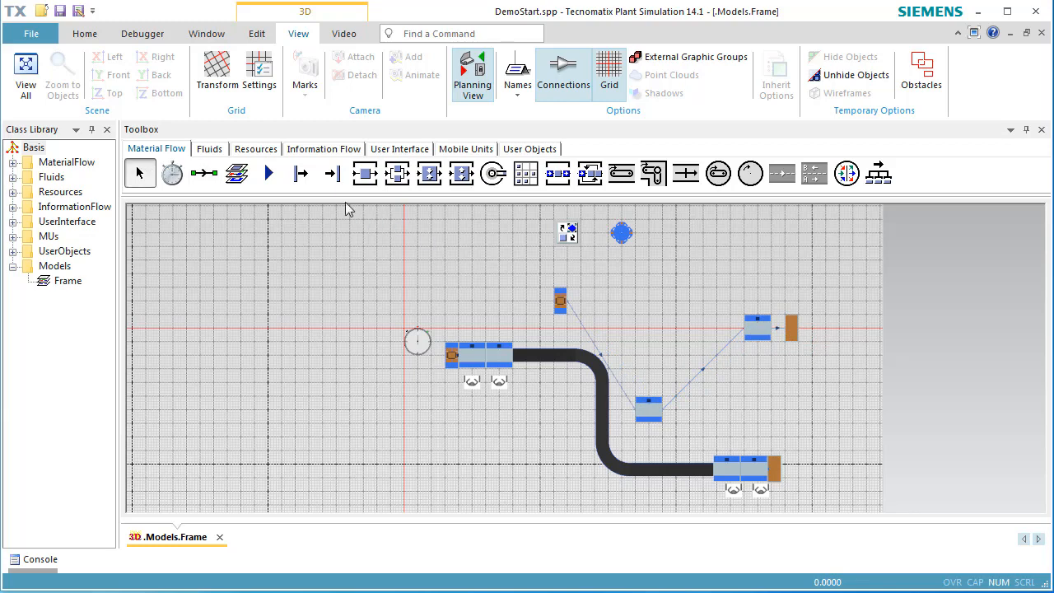
Step: Place a Workplace directly below each of the two new stations so that each one attaches to its station
left_click(256, 149)
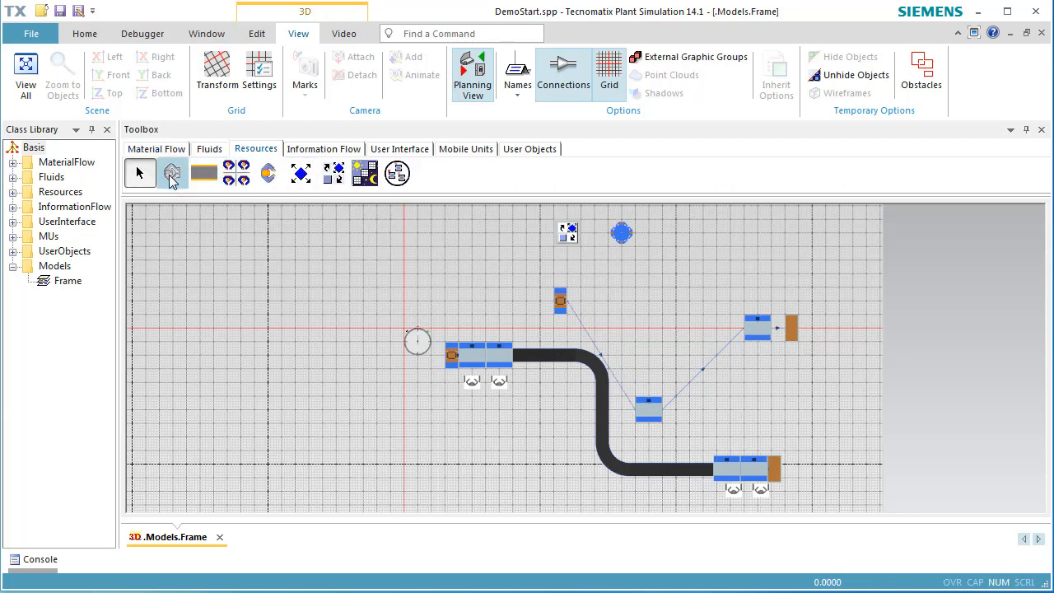
left_click(171, 177)
left_click(647, 448)
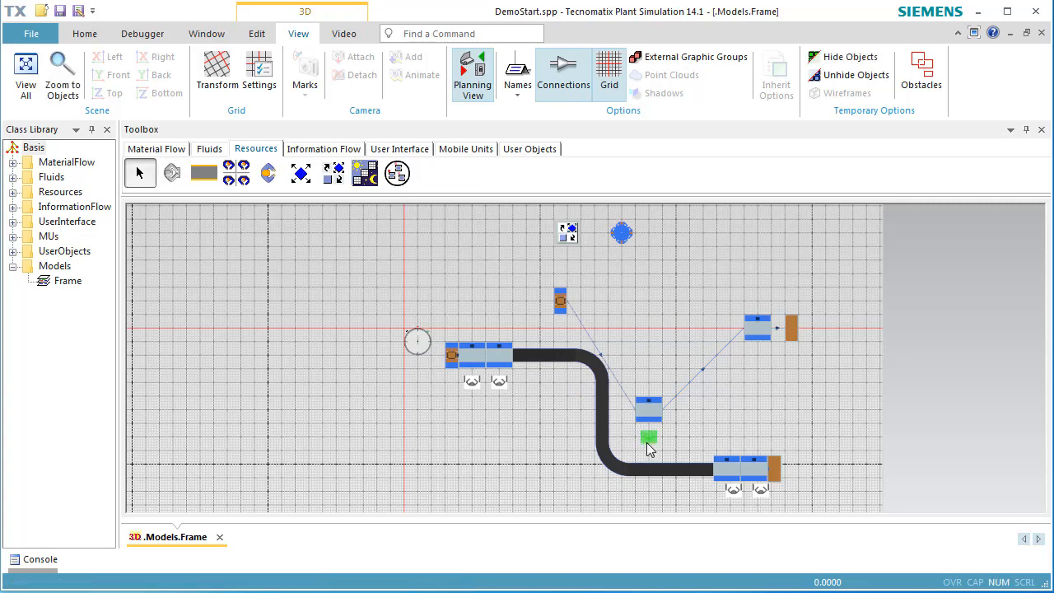
left_click(171, 173)
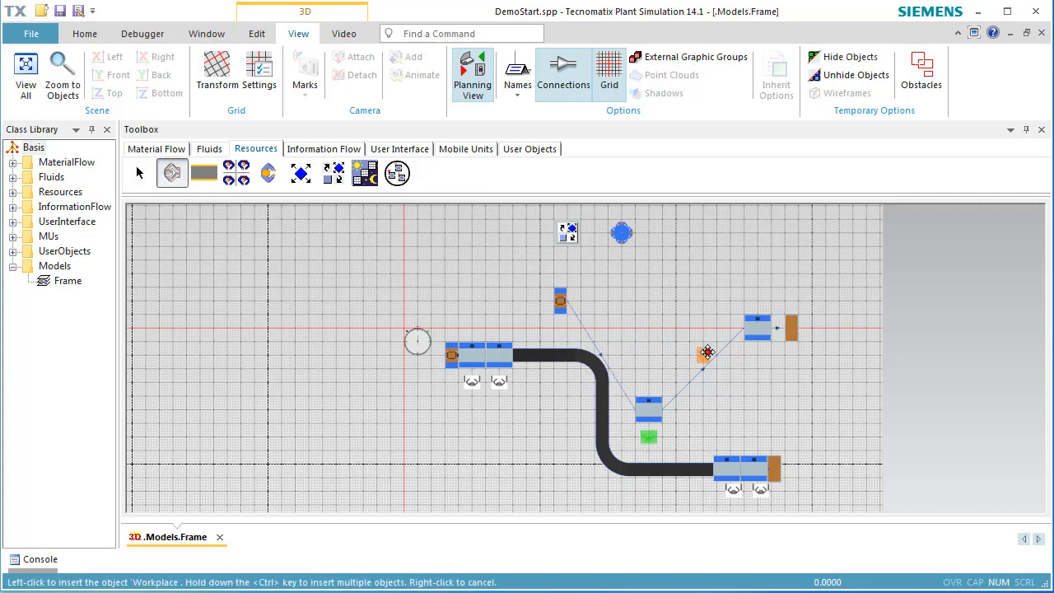
left_click(755, 358)
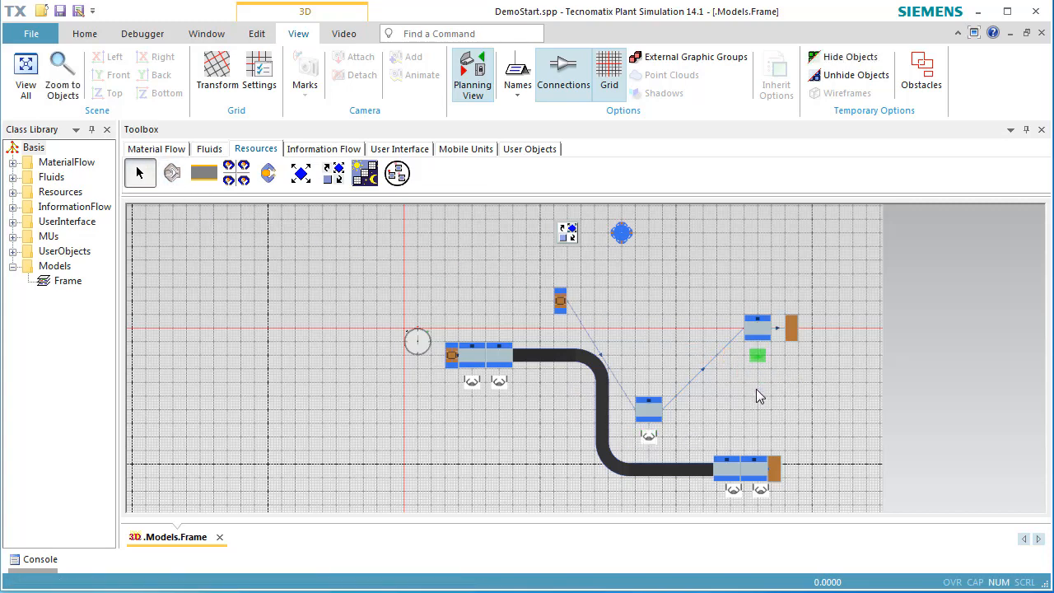
Step: Activate the processing importer of Station2, the new station in the conveyor's bend
double_click(648, 412)
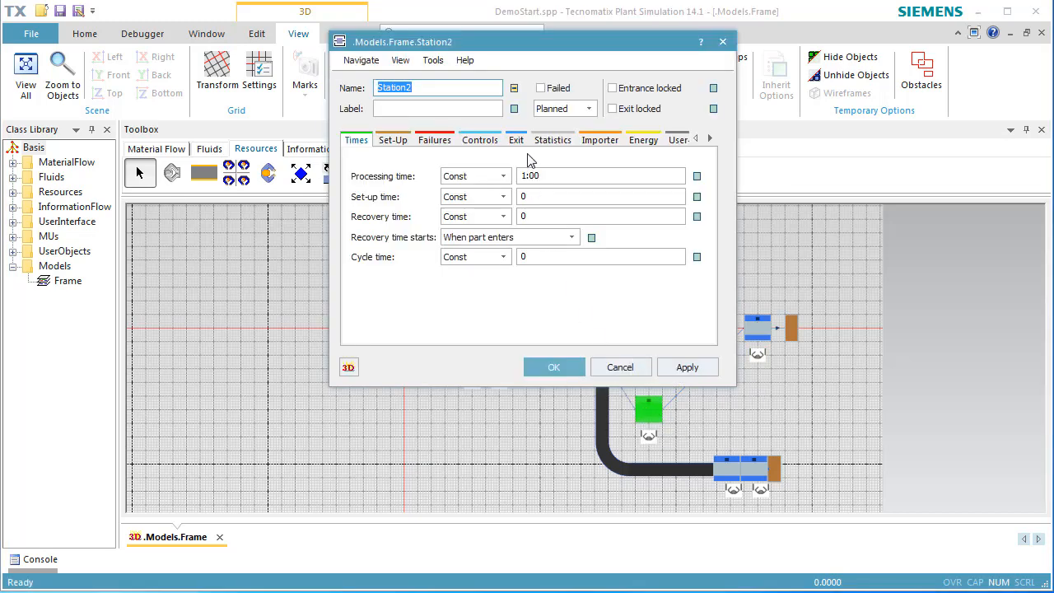
left_click(597, 141)
left_click(381, 199)
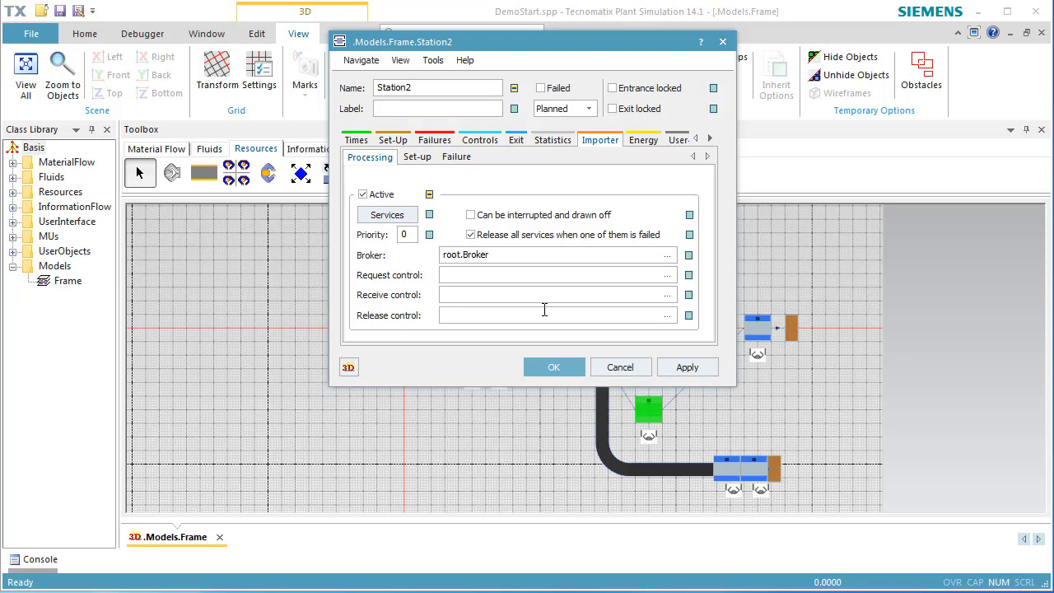
left_click(565, 368)
Step: Activate the processing importer of Station5, the new station before the upper drain
double_click(751, 336)
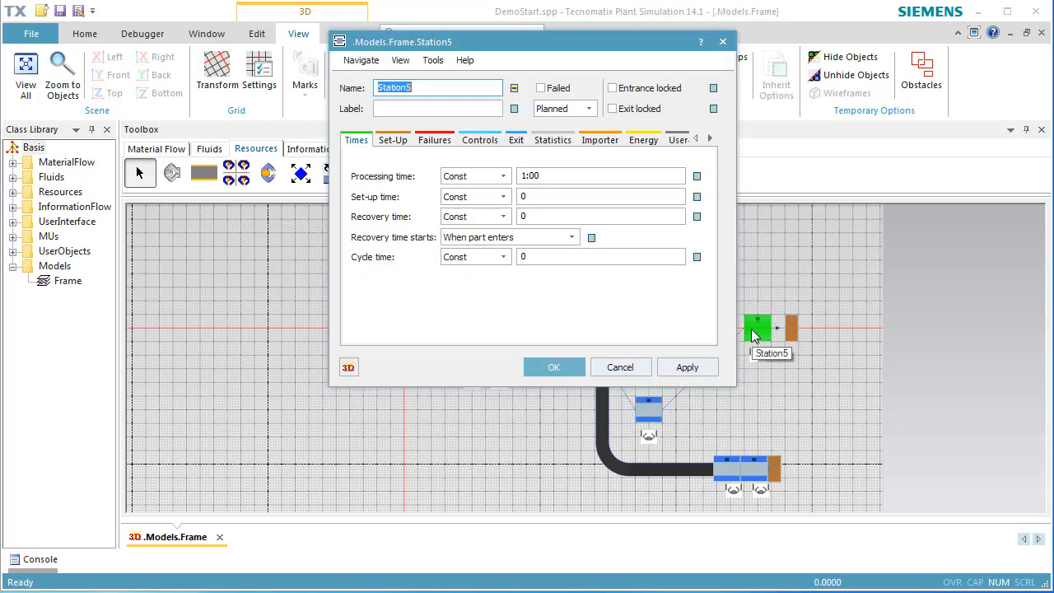
left_click(595, 142)
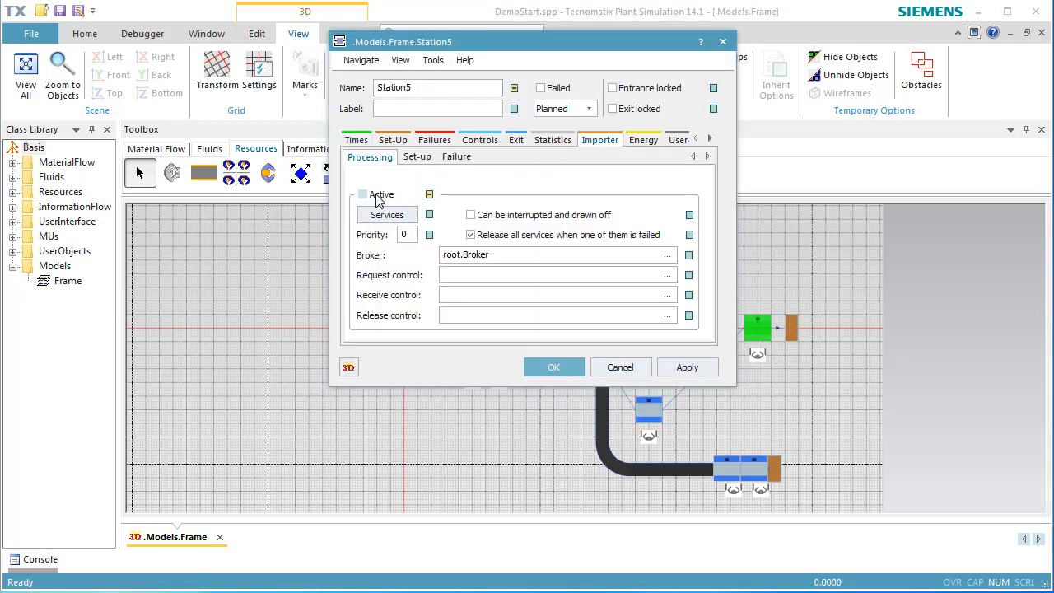
left_click(375, 196)
left_click(555, 367)
Step: Reset the simulation and start it with the extended layout
left_click(349, 329)
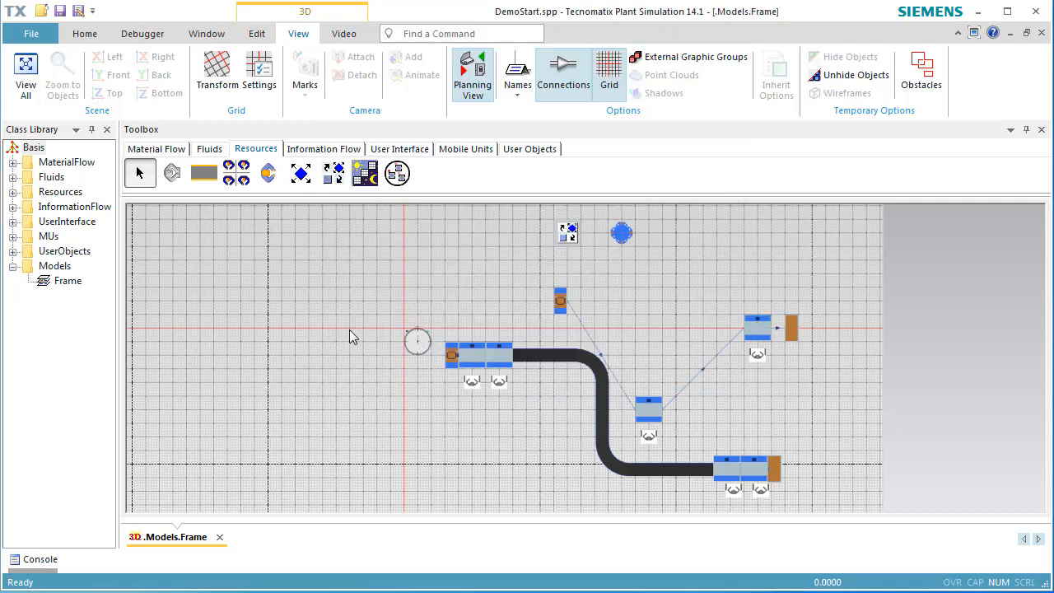
right_click(334, 317)
left_click(347, 291)
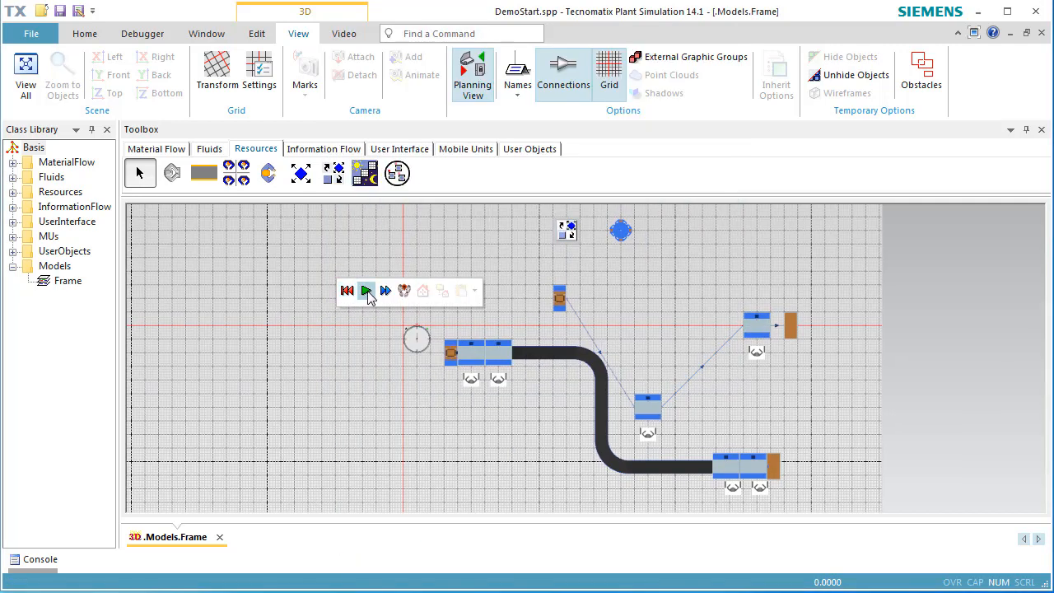
left_click(366, 291)
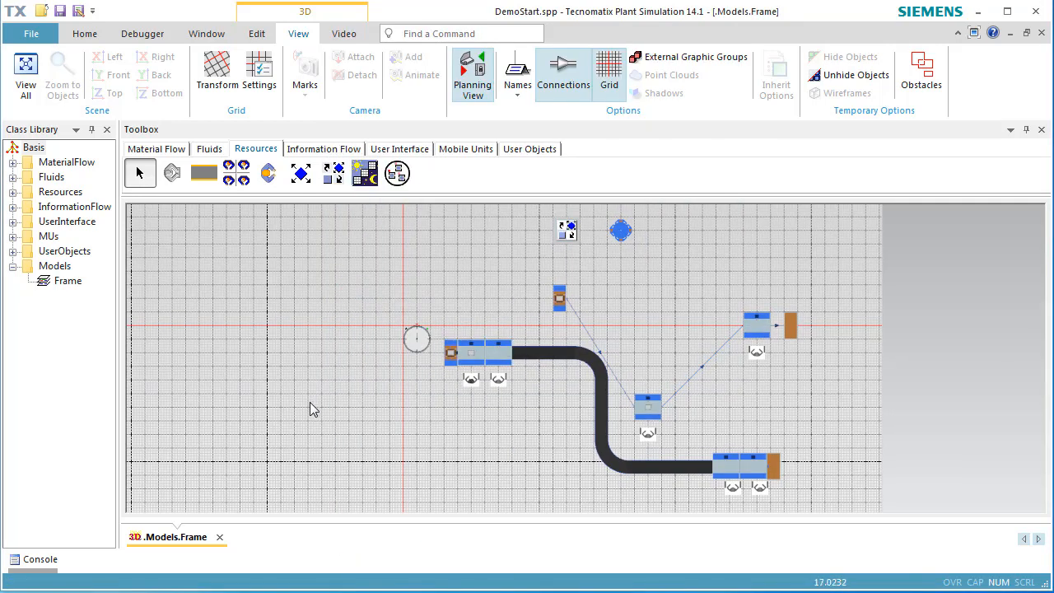
Step: Leave planning view and display the obstacles in the 3D scene to watch how the workers walk around them
left_click(475, 90)
mouse_move(418, 427)
right_mouse_down()
mouse_move(431, 384)
mouse_move(401, 435)
right_mouse_up()
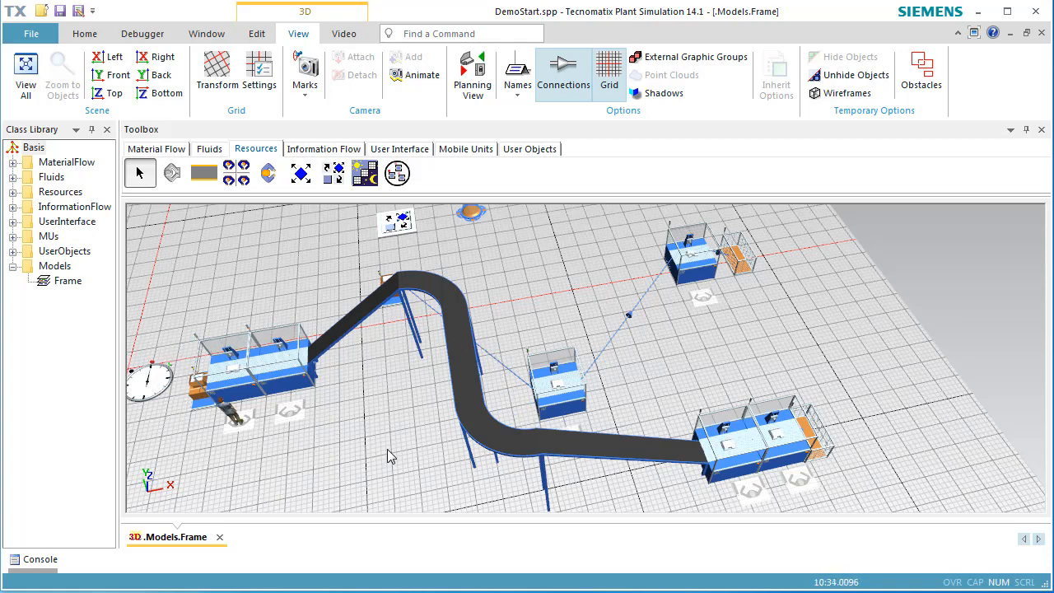
key("o")
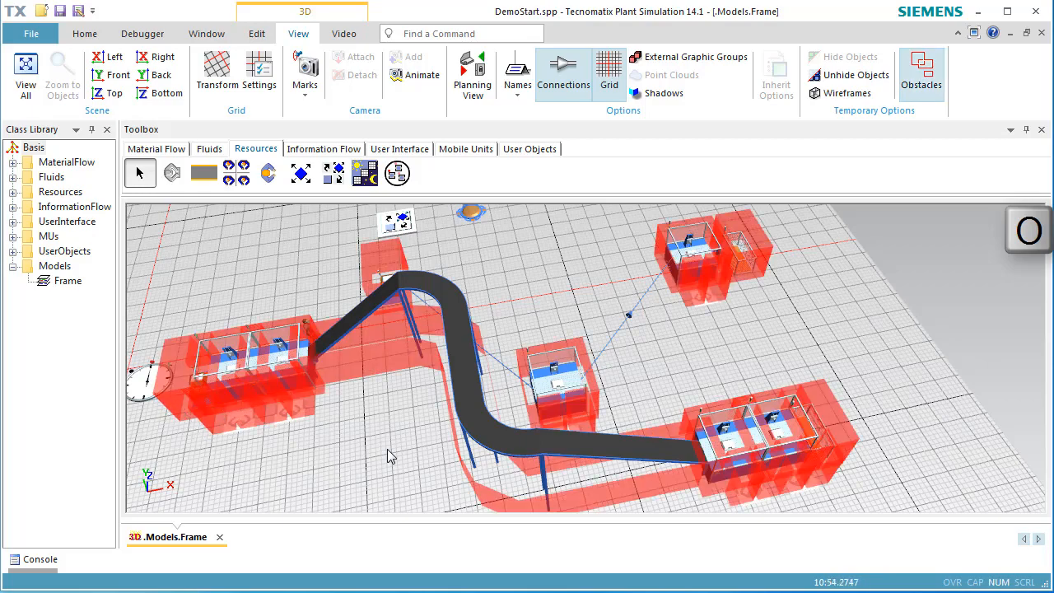
middle_click_drag(384, 434, 401, 466)
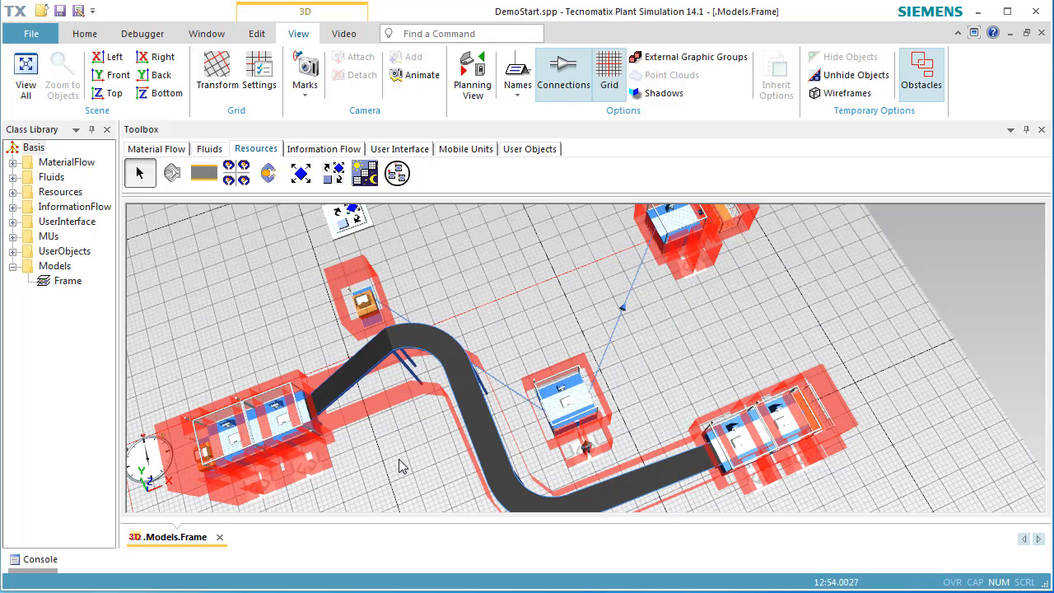
middle_click_drag(358, 479, 394, 457)
Step: Switch to planning view and examine the obstacle outlines around the first line's source, stations and workplaces up close
left_click(472, 74)
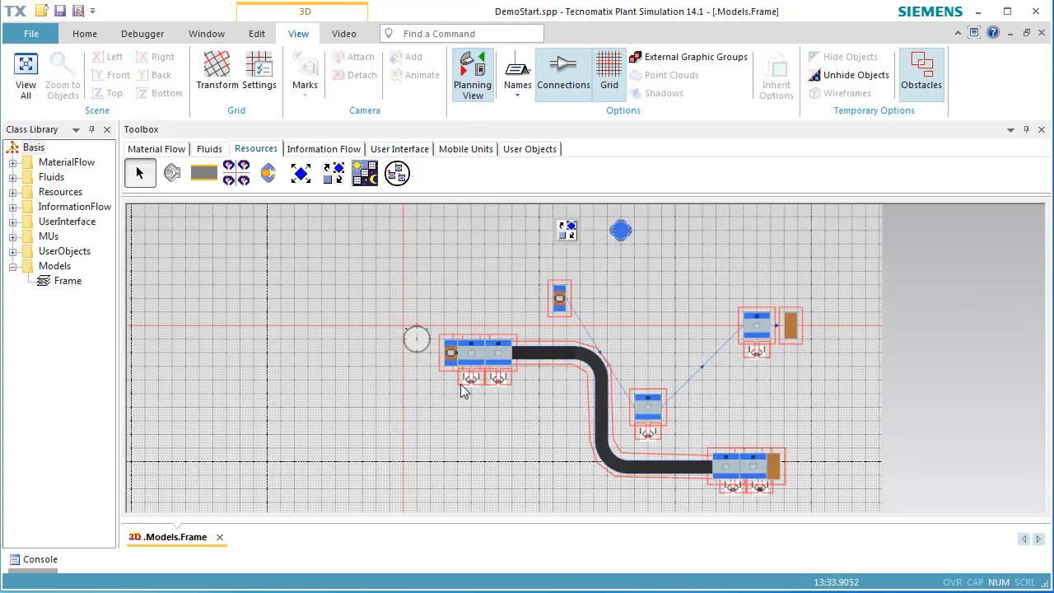
scroll(462, 385, "up", 8)
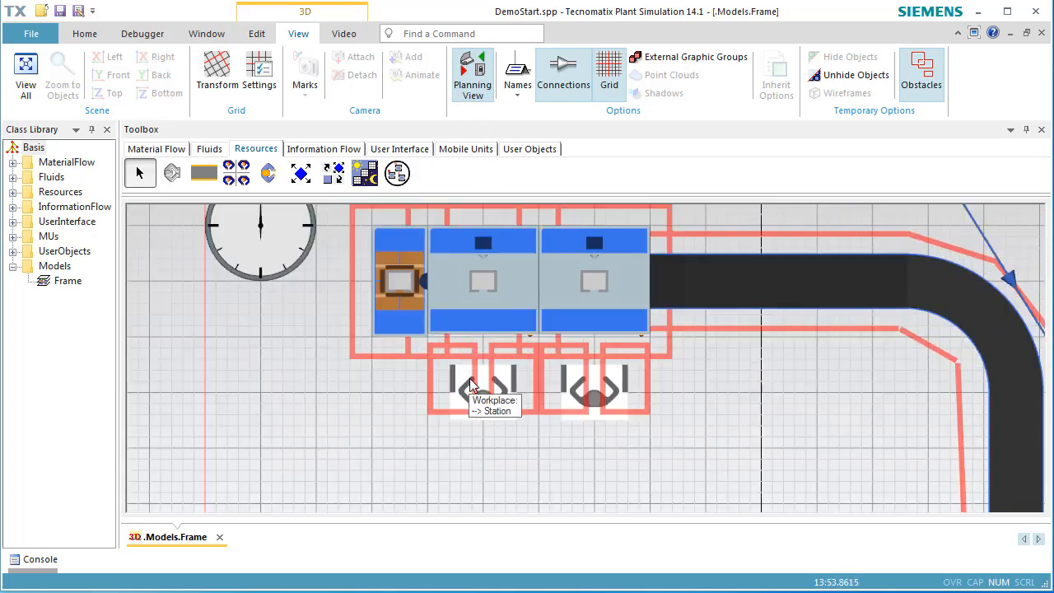
scroll(469, 380, "up", 4)
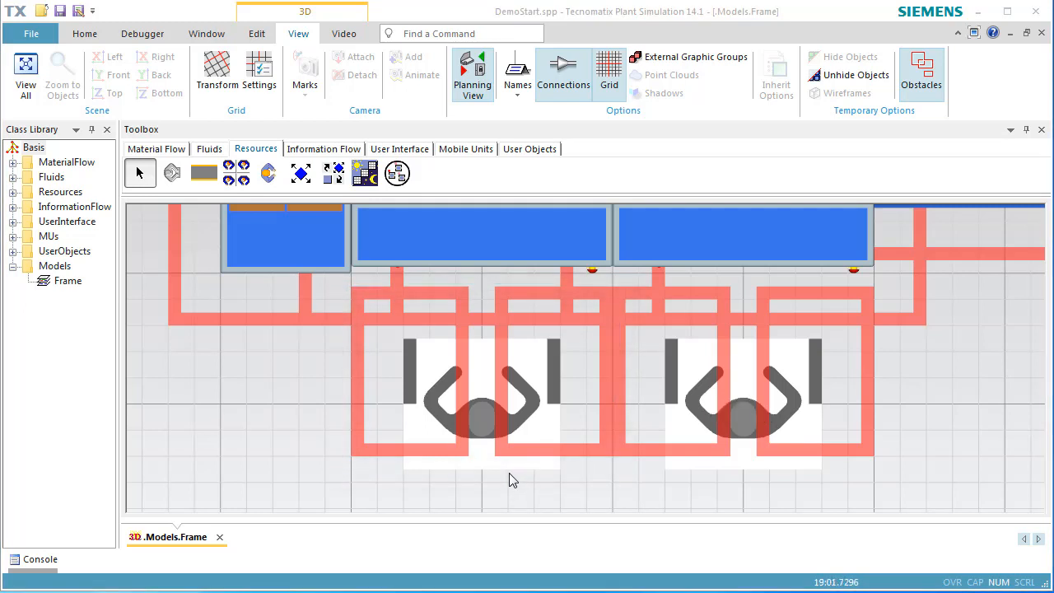
middle_click_drag(292, 409, 470, 510)
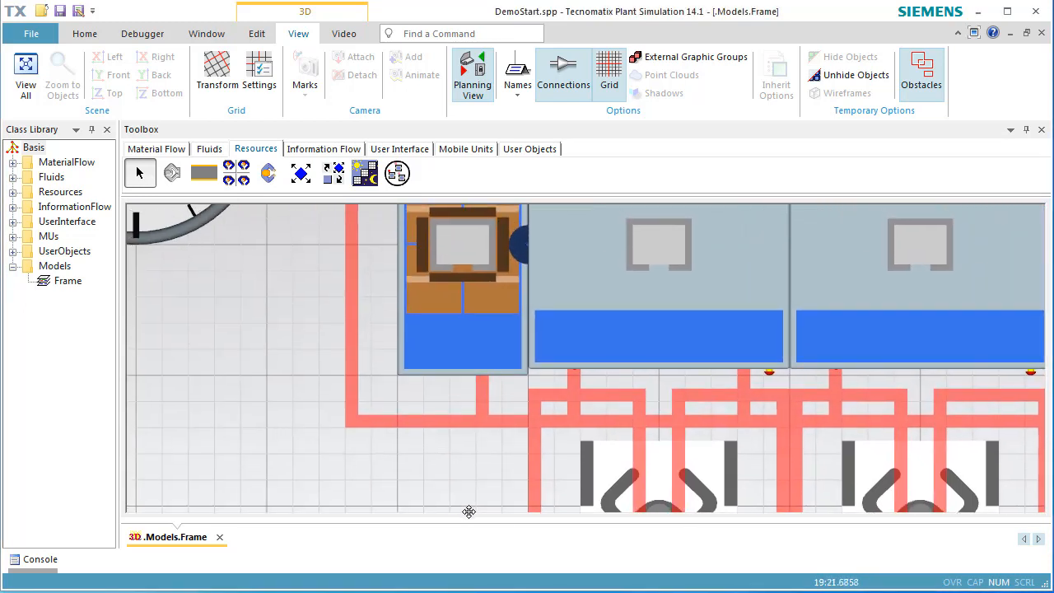
Step: Insert a TableFile beside the first line's source, below the EventController and over the edge of the obstacle outline
left_click(295, 149)
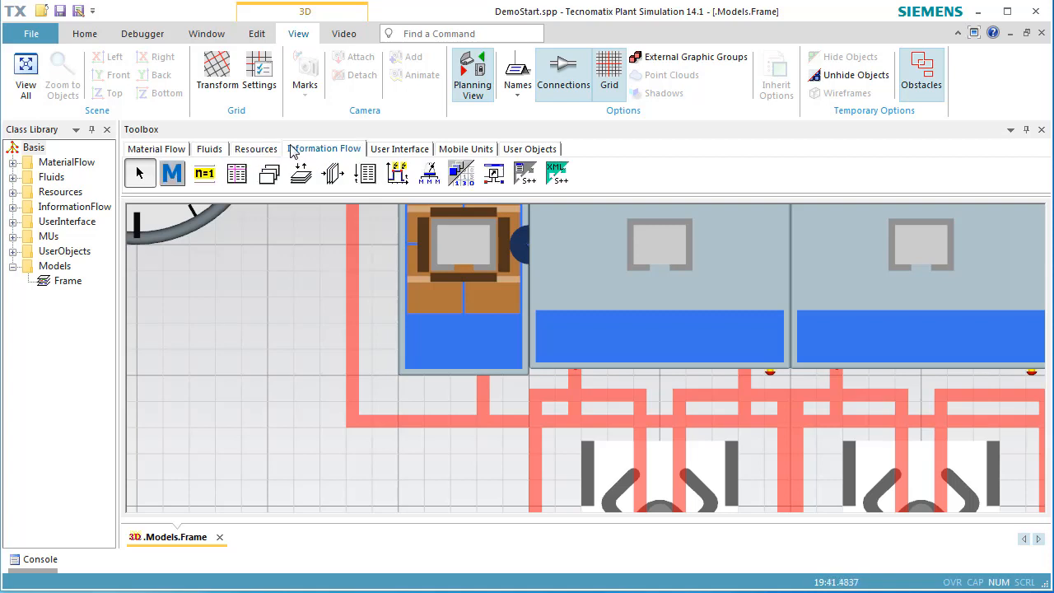
left_click(237, 173)
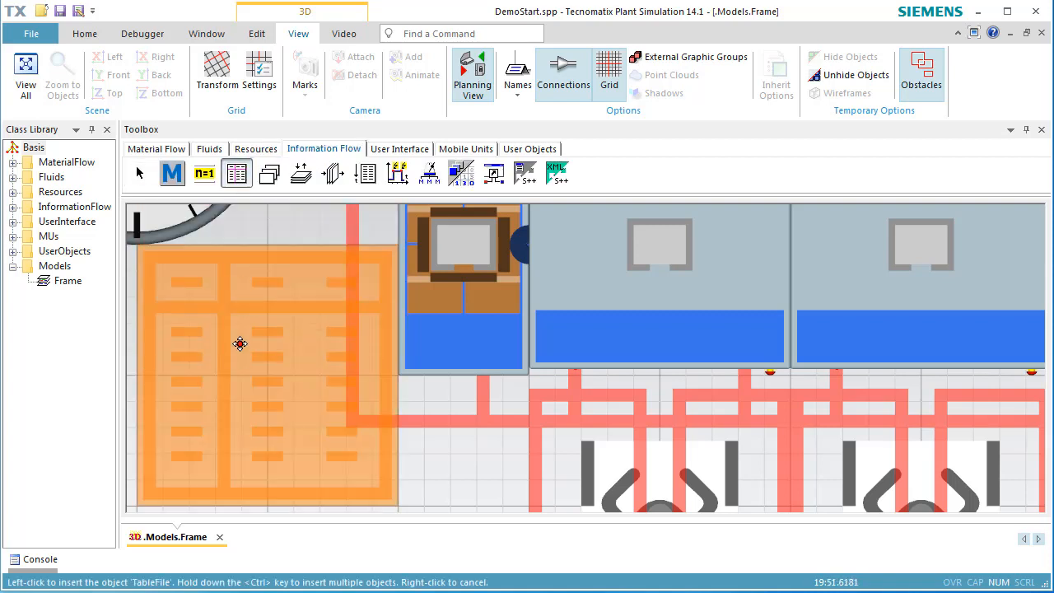
left_click(231, 396)
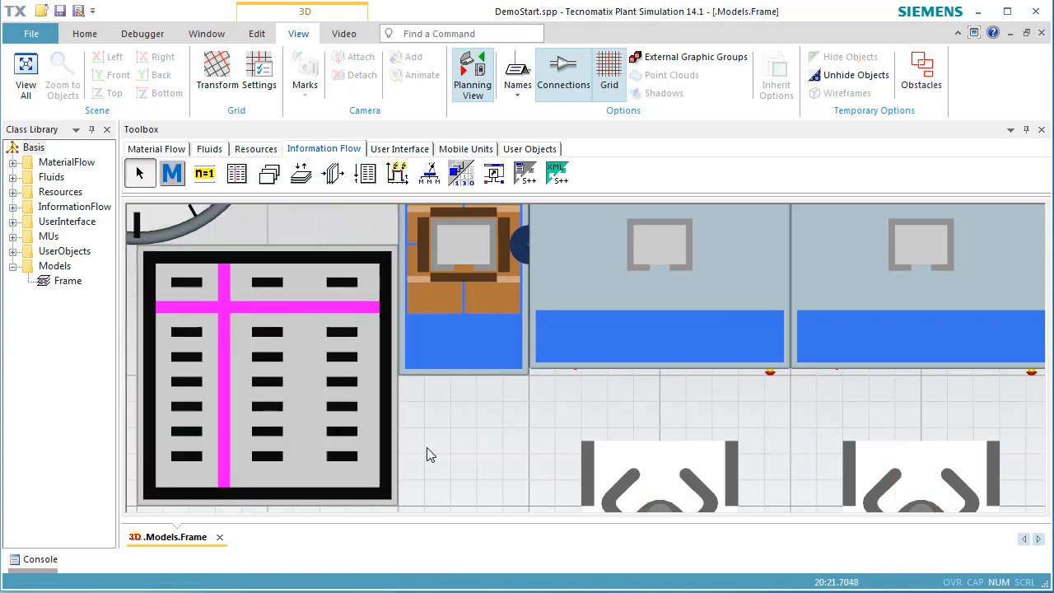
Step: Redisplay the obstacles to check the area around the table, and return from planning view to the 3D view
key("o")
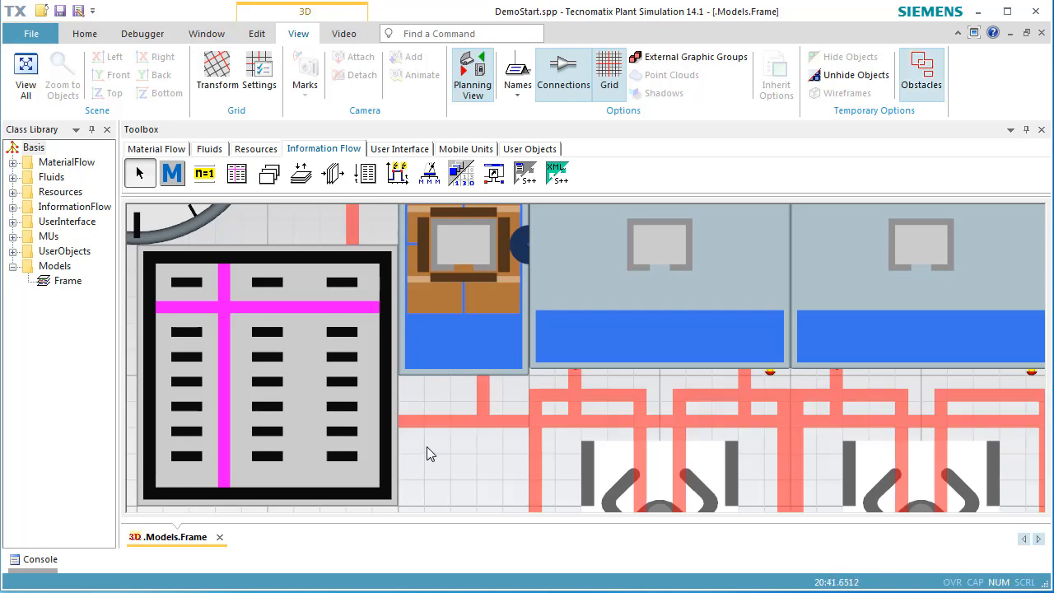
scroll(427, 451, "down", 5)
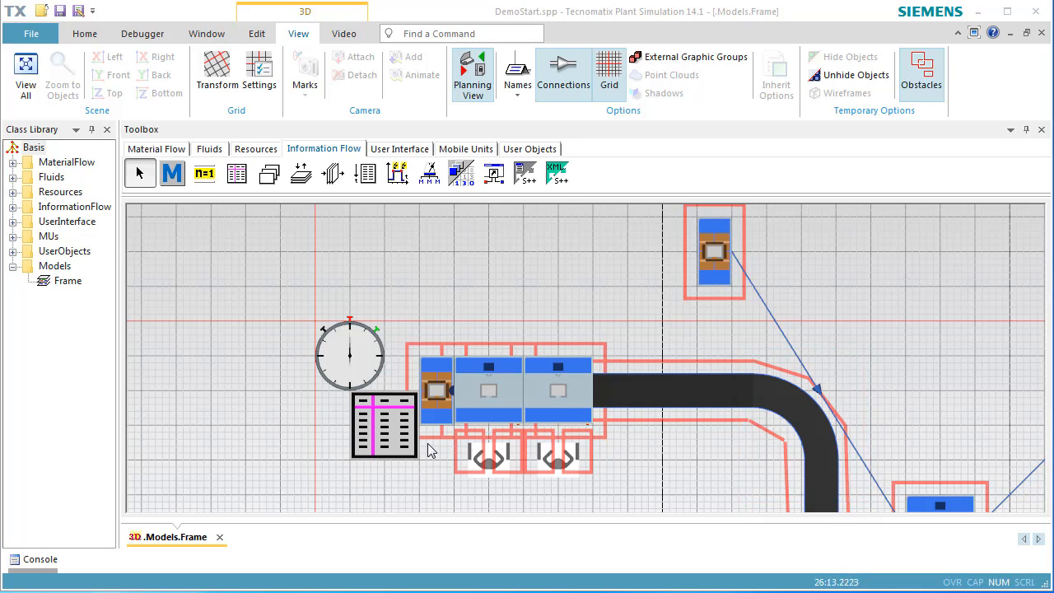
left_click(472, 76)
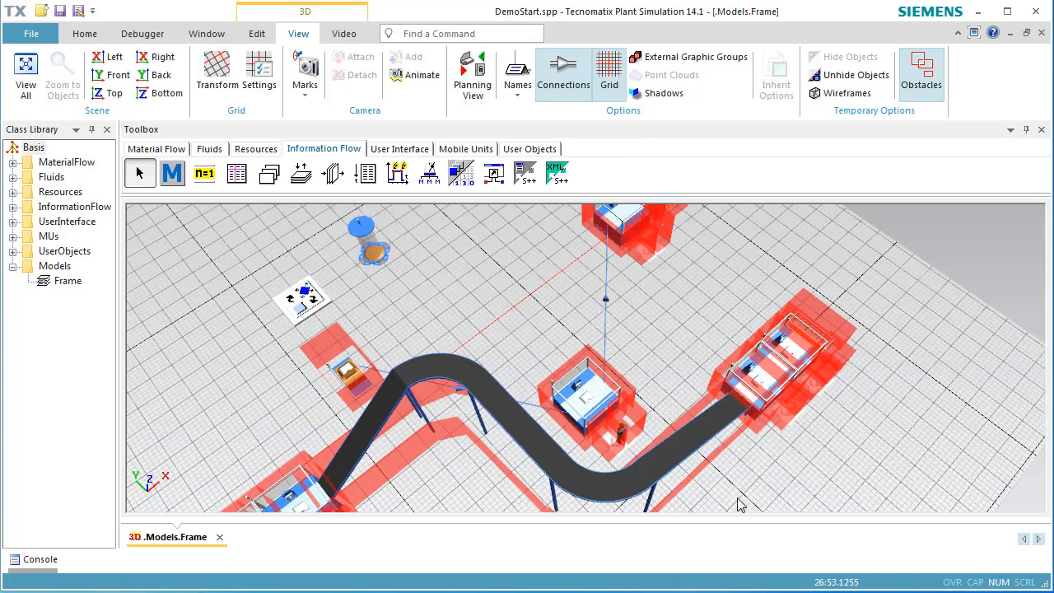
Step: Hide the obstacles in the 3D scene and watch the workers walk around the conveyor from a low viewing angle
middle_click_drag(737, 498, 771, 448)
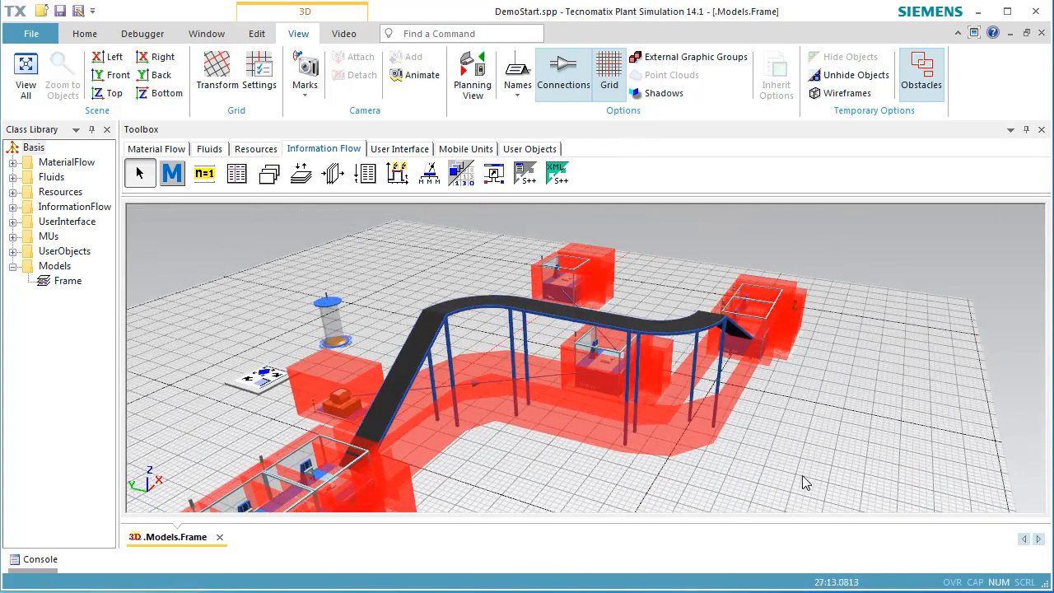
key("o")
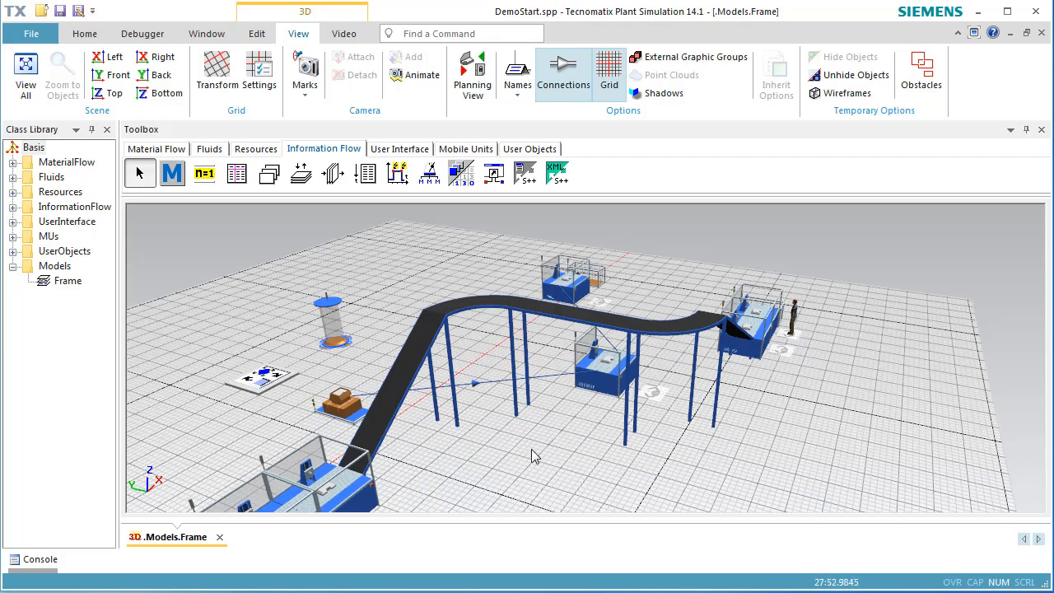
left_click_drag(532, 449, 659, 400)
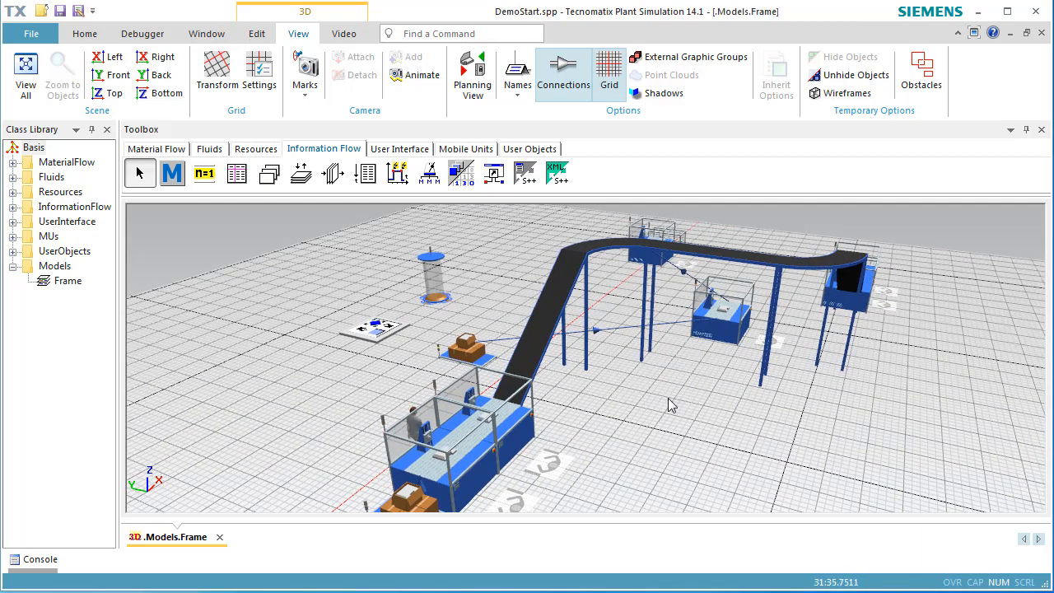
Step: Reset the simulation and, in planning view, insert a short straight FootPath crossing beneath the conveyor beside the second line's station
right_click(668, 398)
left_click(678, 98)
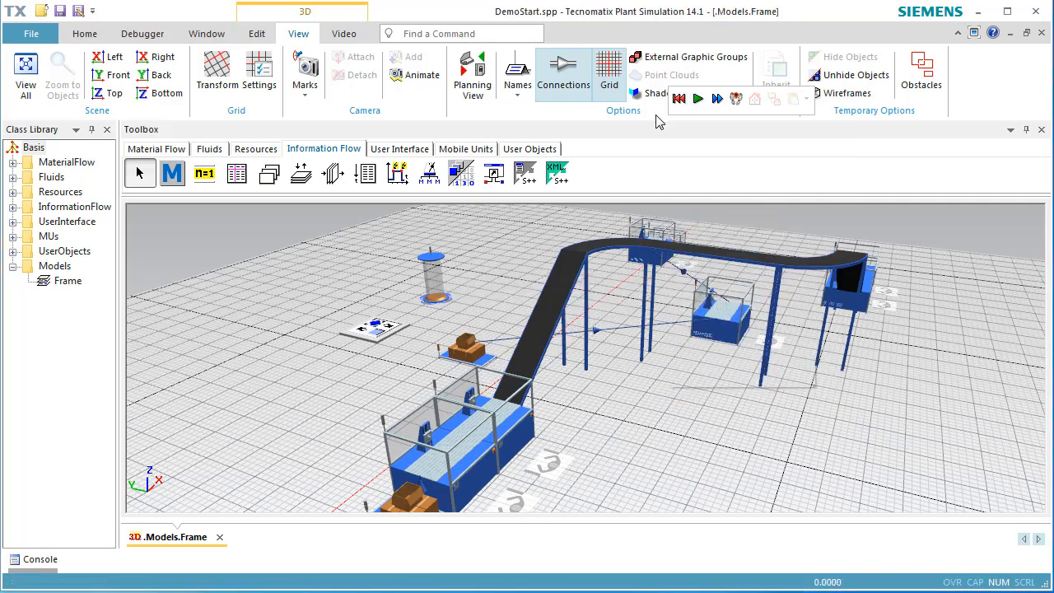
left_click(476, 83)
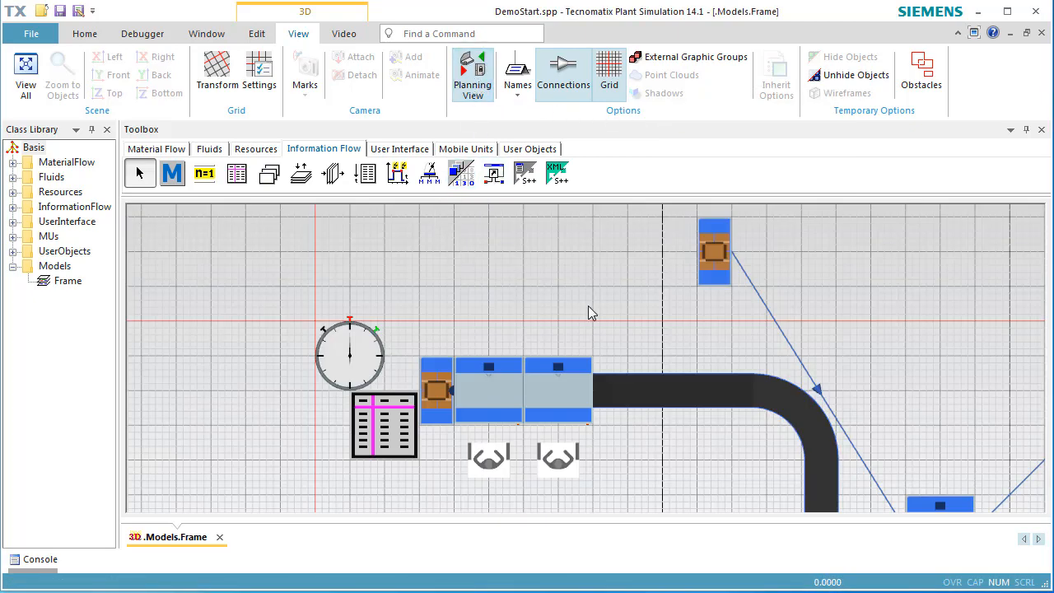
left_click_drag(588, 310, 418, 140)
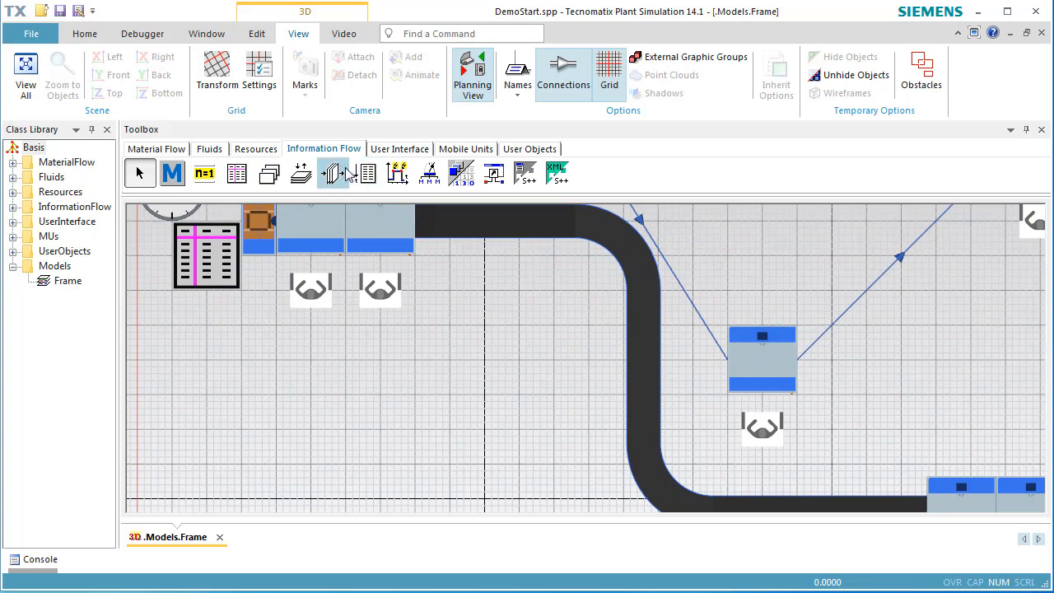
left_click(256, 152)
left_click(203, 172)
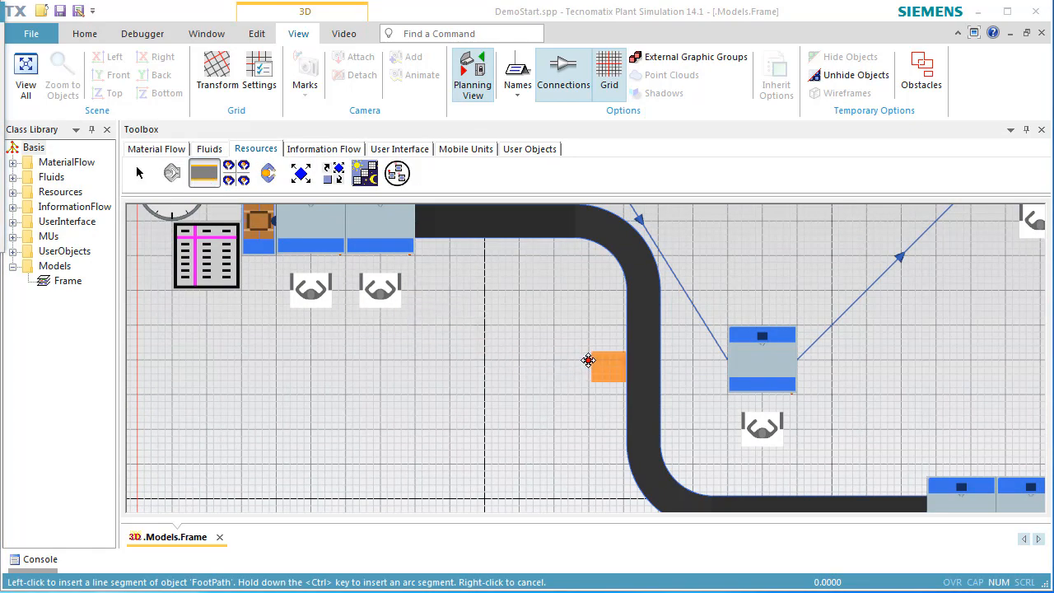
left_click(590, 366)
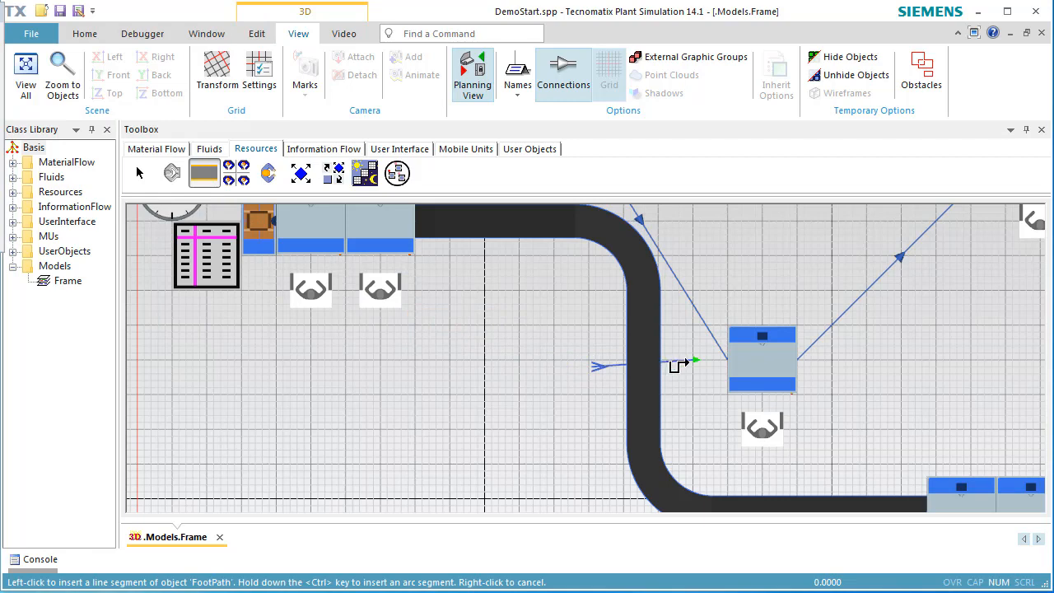
left_click(692, 362)
right_click(702, 423)
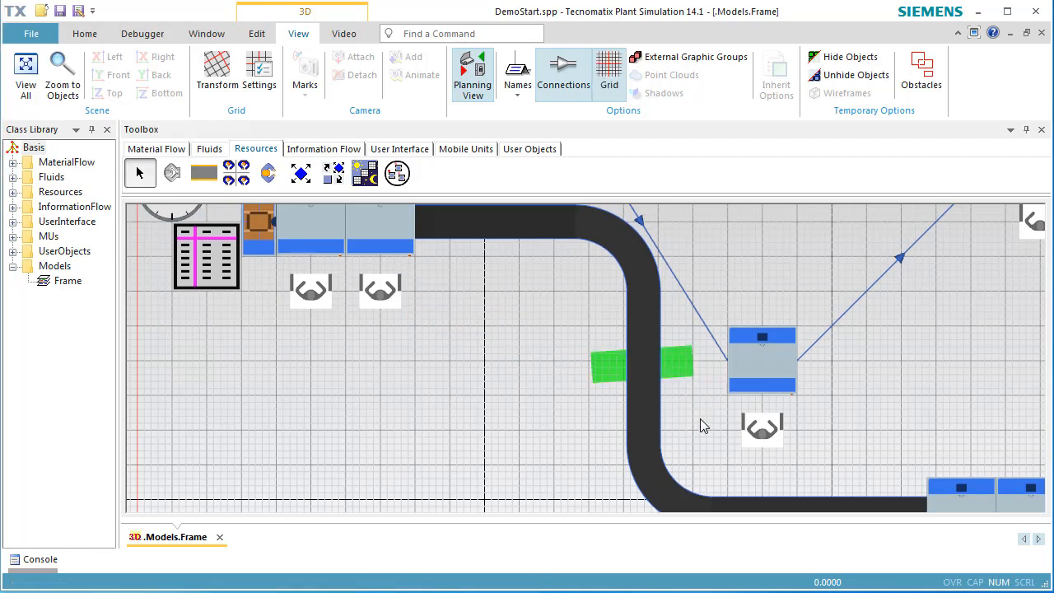
Step: Start the simulation and return to the 3D view to watch how the workers use the footpath under the conveyor
right_click(566, 418)
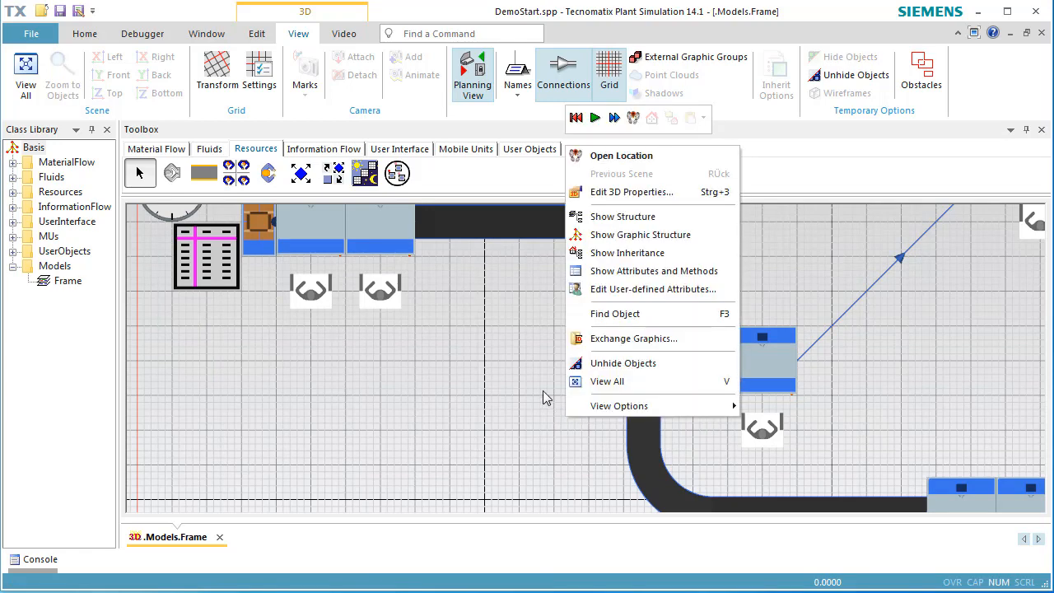
left_click(594, 117)
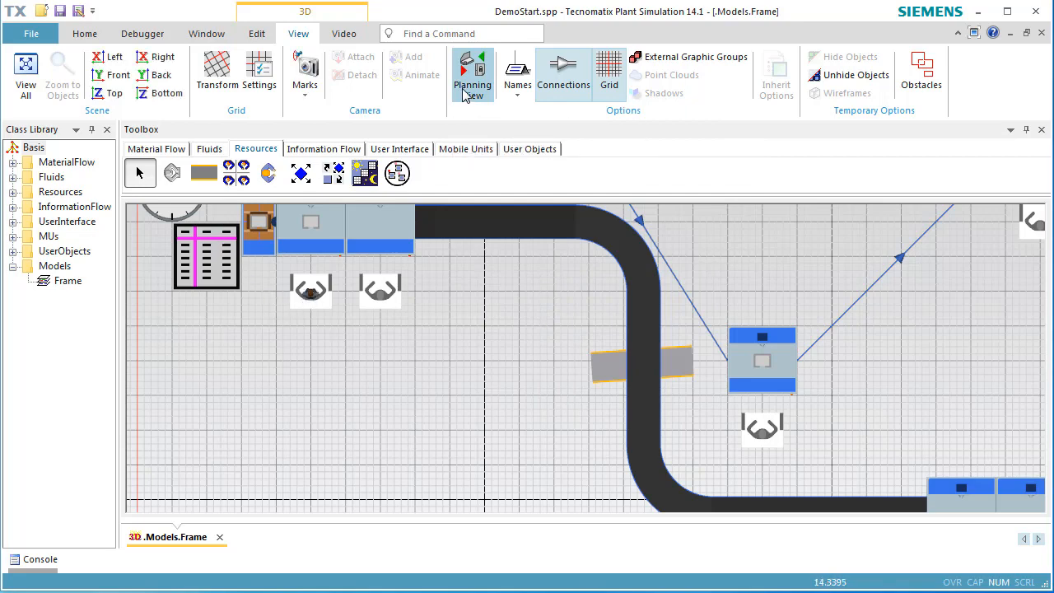
left_click(464, 91)
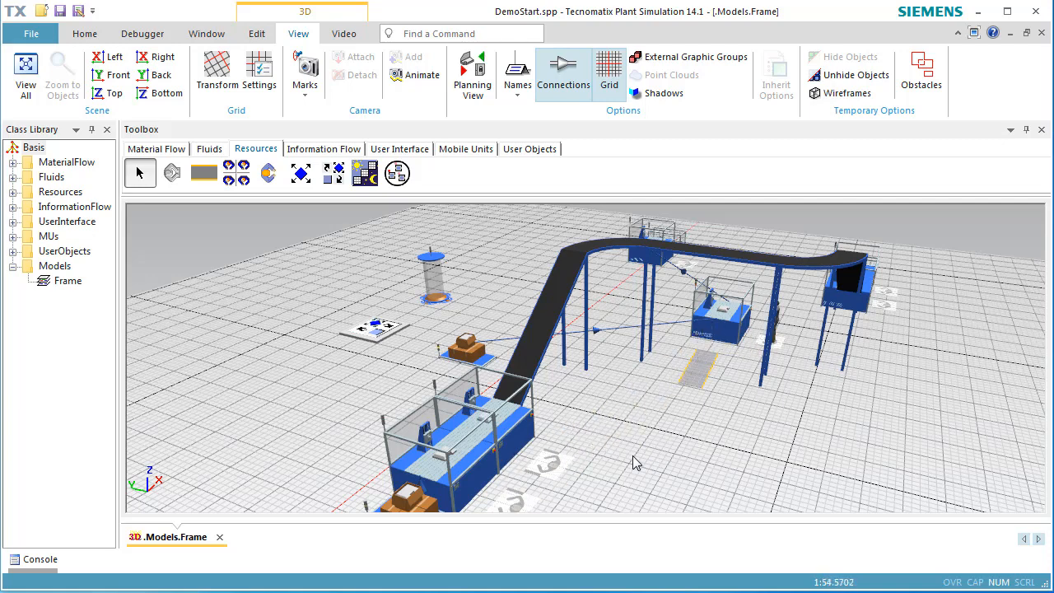
Step: Reset the simulation and, in planning view, insert a Station facing the footpath's end on the far side of the conveyor
right_click(846, 444)
left_click(857, 143)
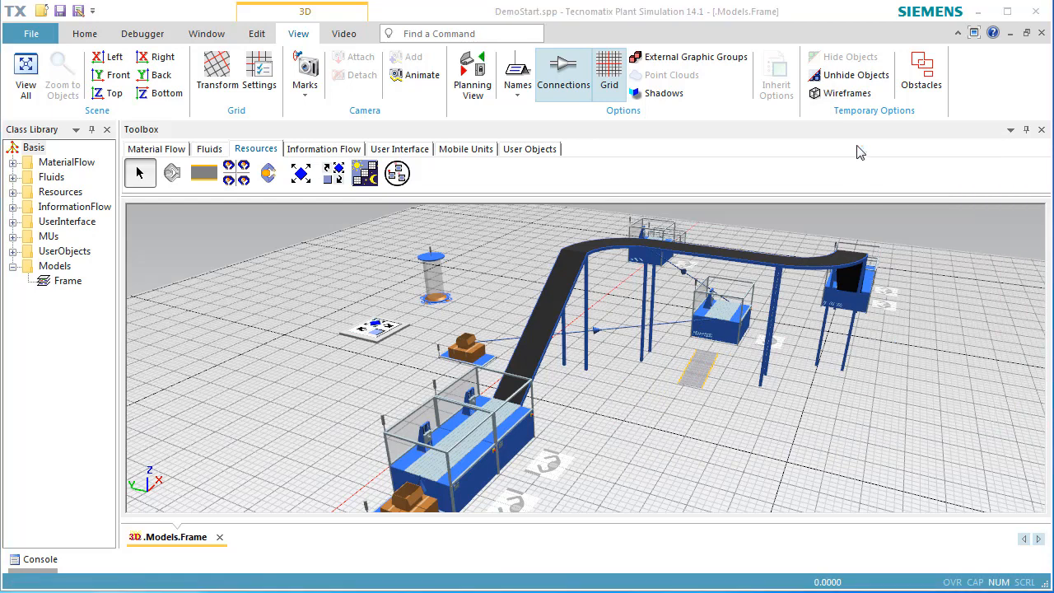
left_click(482, 89)
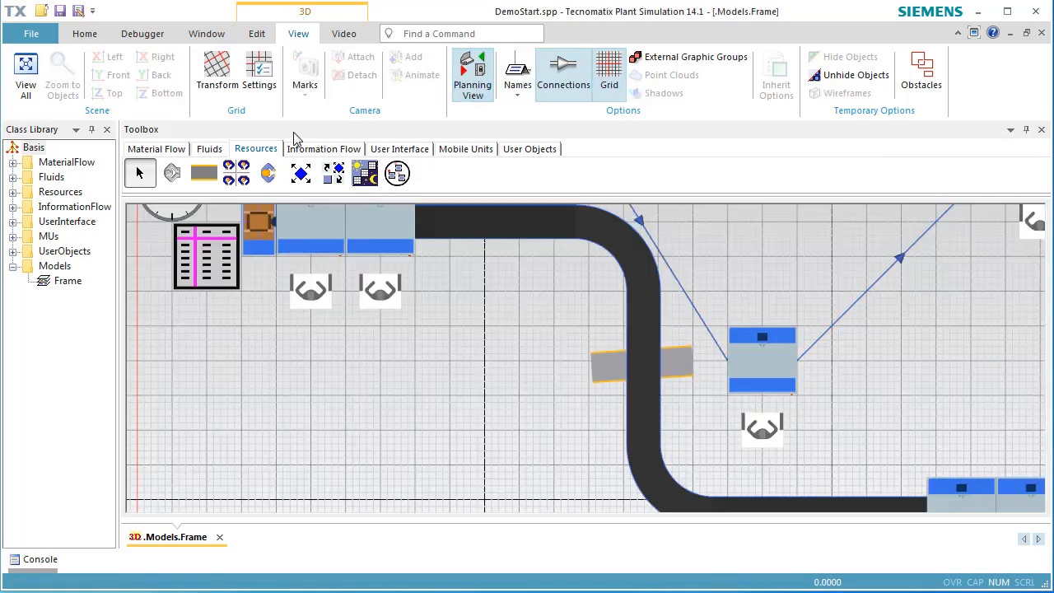
left_click(172, 147)
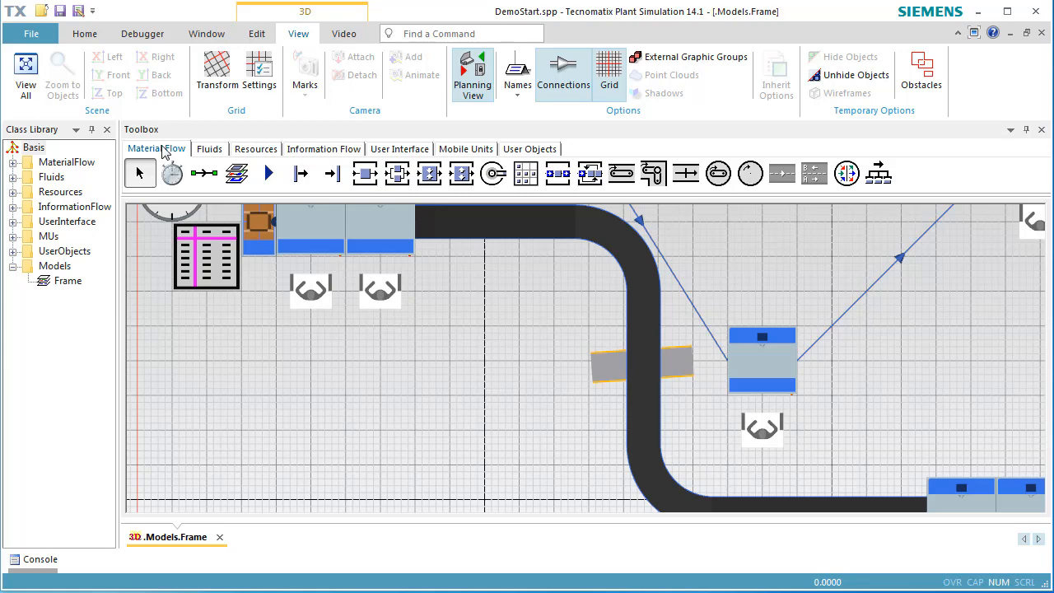
left_click(354, 181)
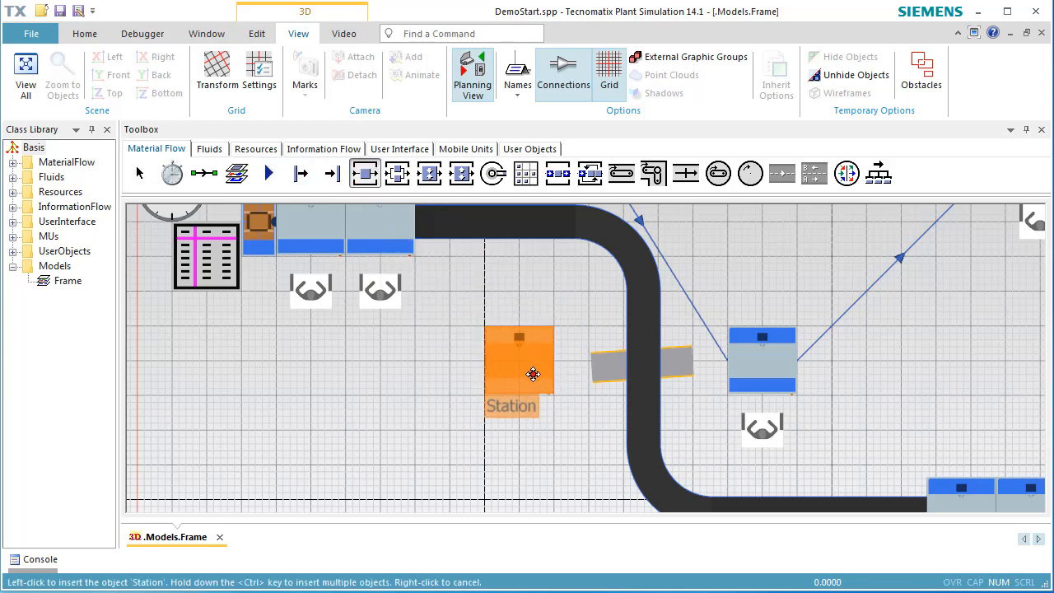
left_click(533, 375)
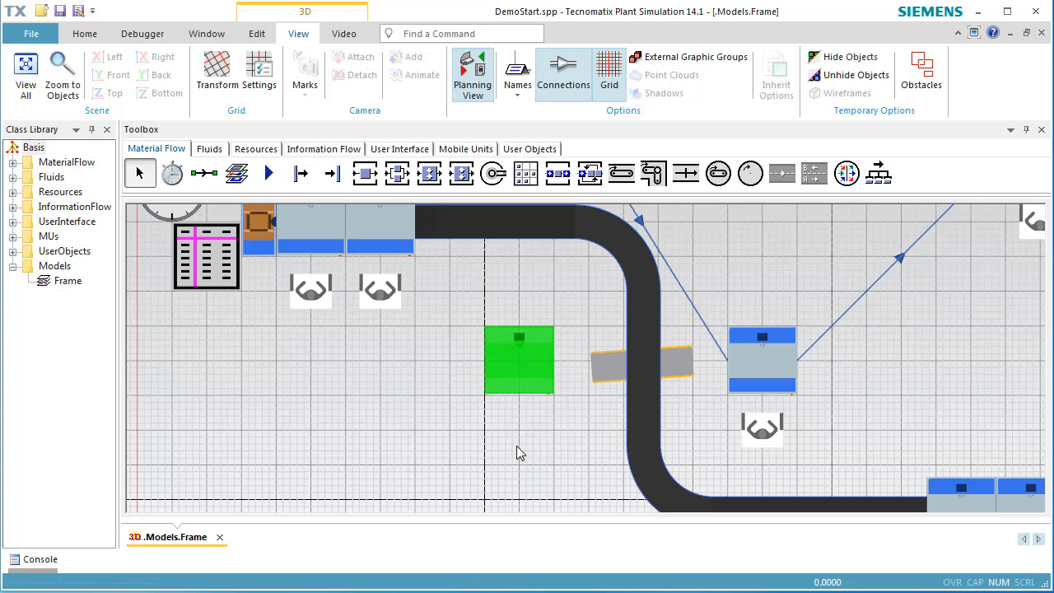
left_click(516, 446)
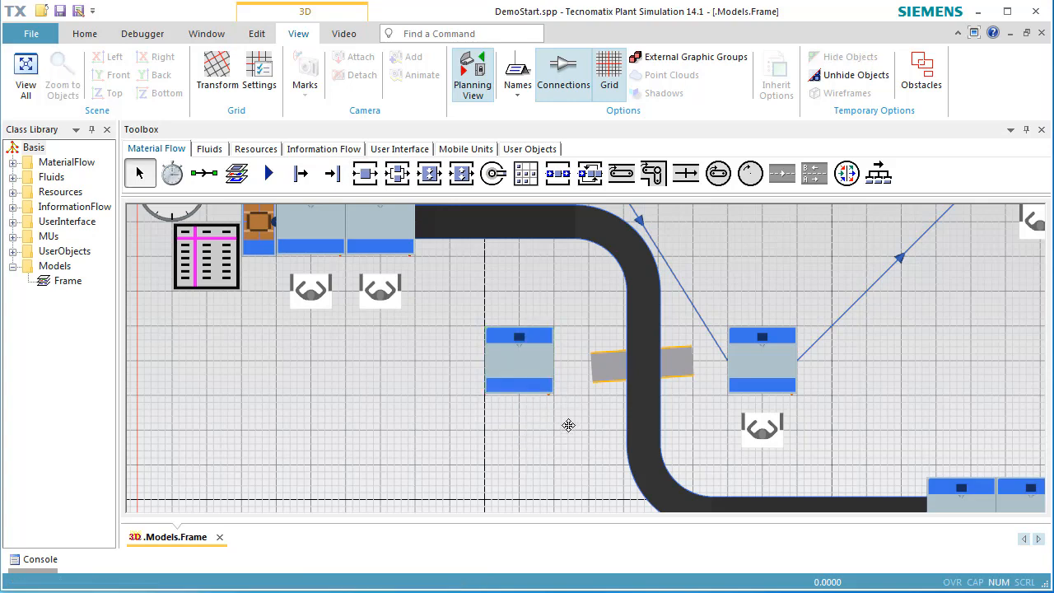
Step: Return to the 3D view, reset the simulation and run it to watch how the workers move around the new station
left_click(473, 79)
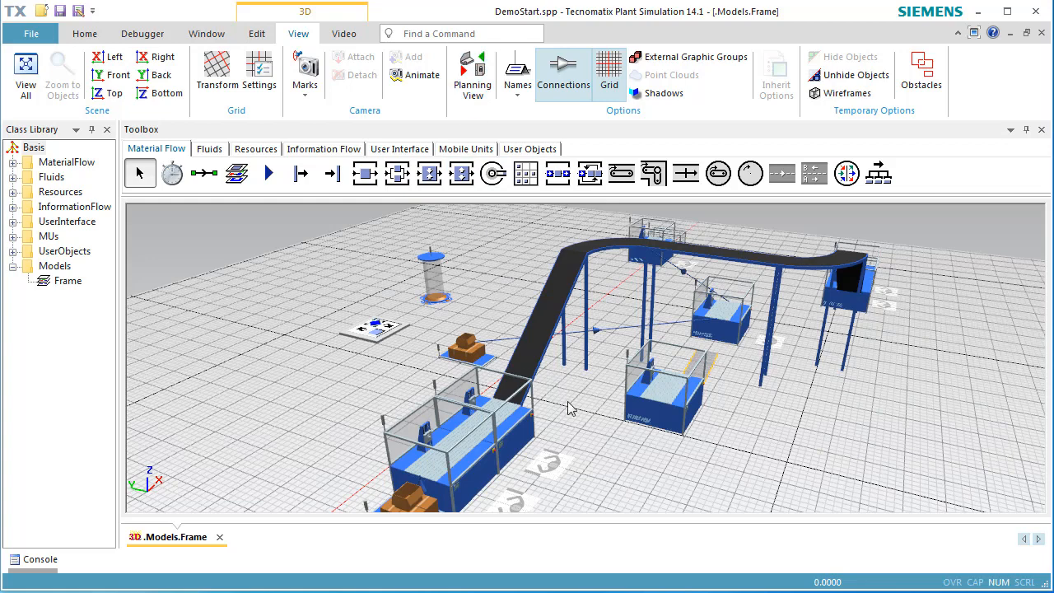
right_click(612, 461)
left_click(622, 163)
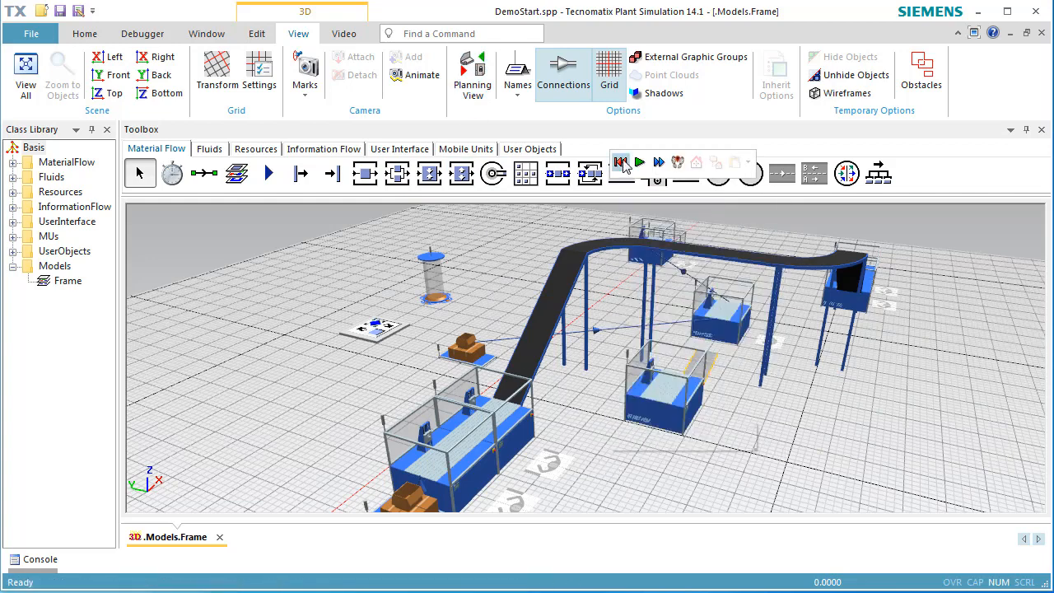
left_click(639, 163)
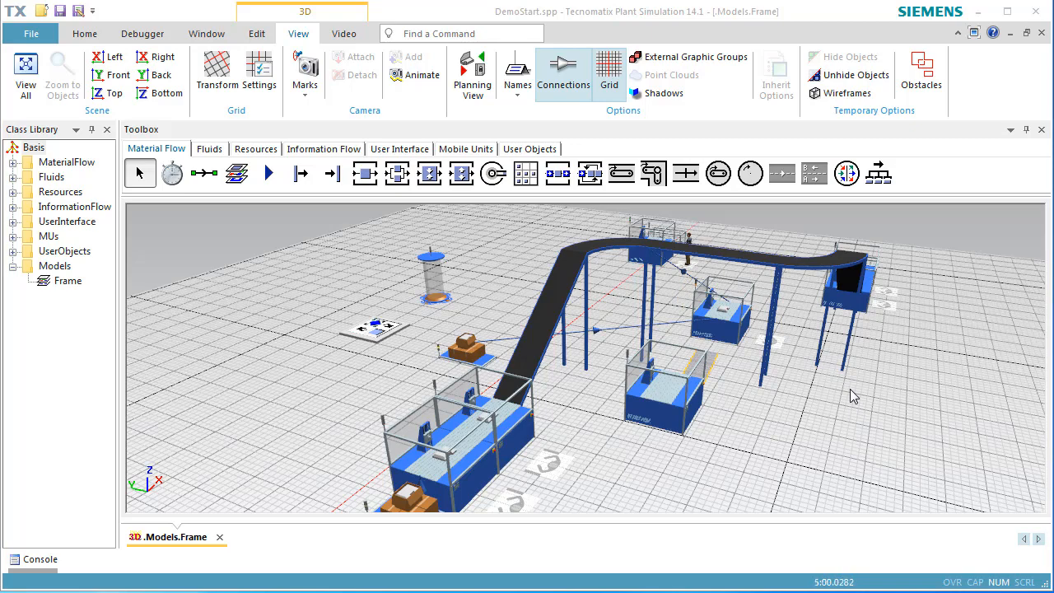
Step: Open the new station beside the footpath in its own 3D window and delete its default graphics, including the small panel, except the thin post
left_click(658, 424)
right_click(656, 422)
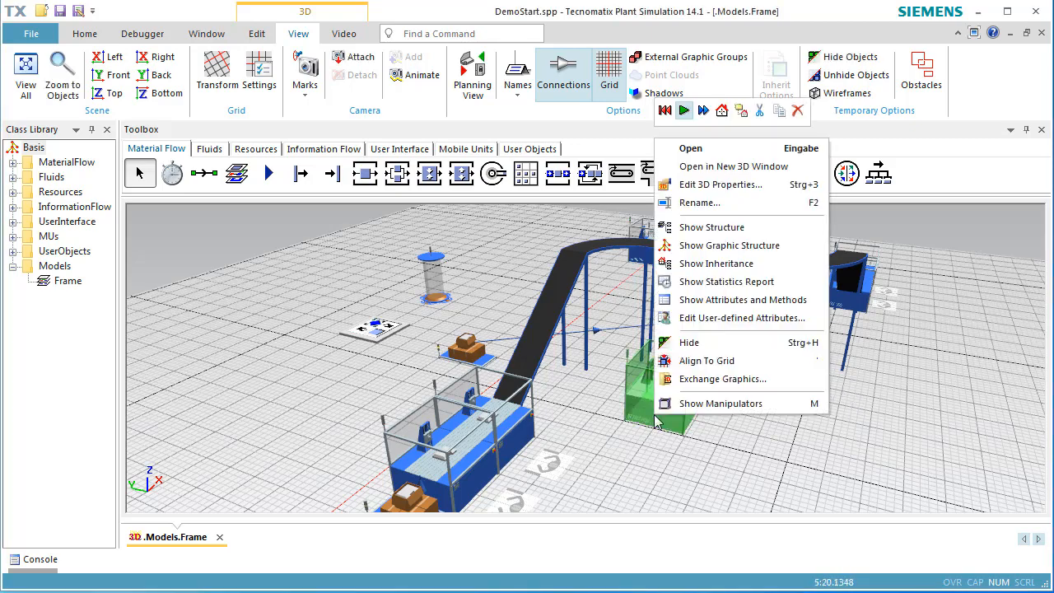
left_click(731, 168)
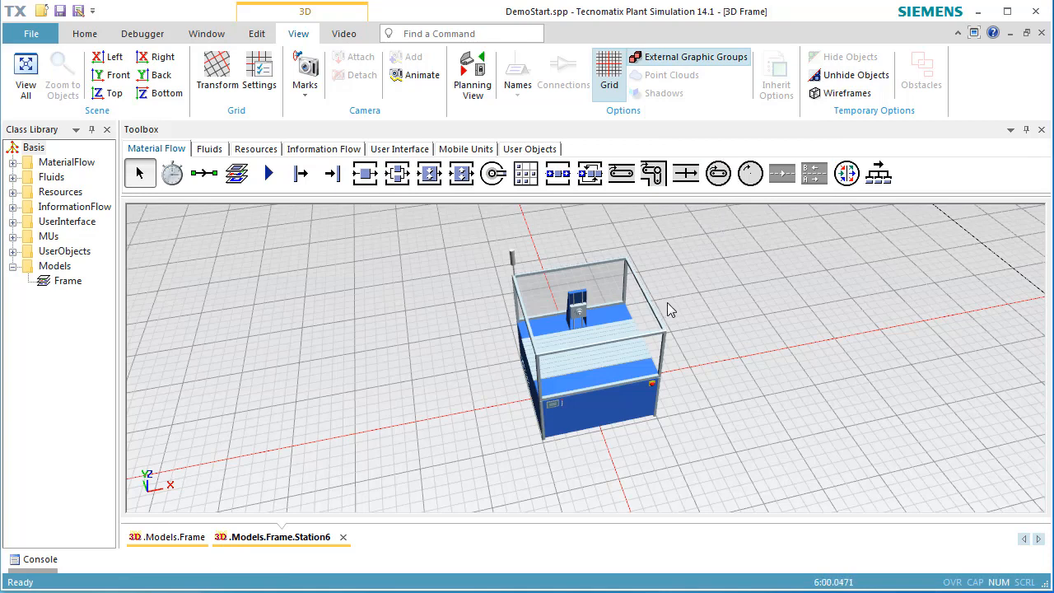
left_click(607, 371)
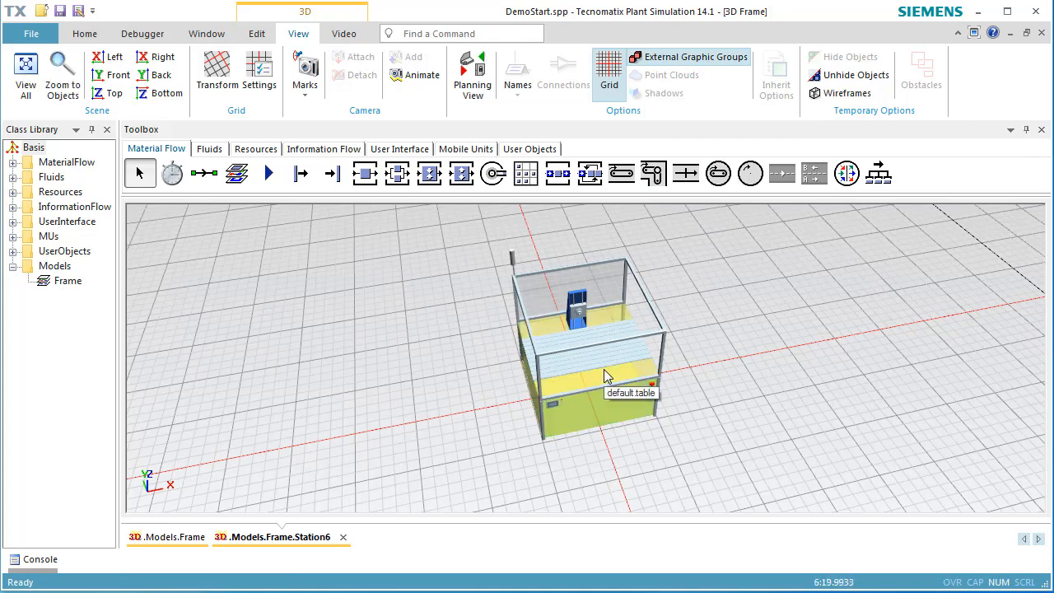
left_click(651, 349)
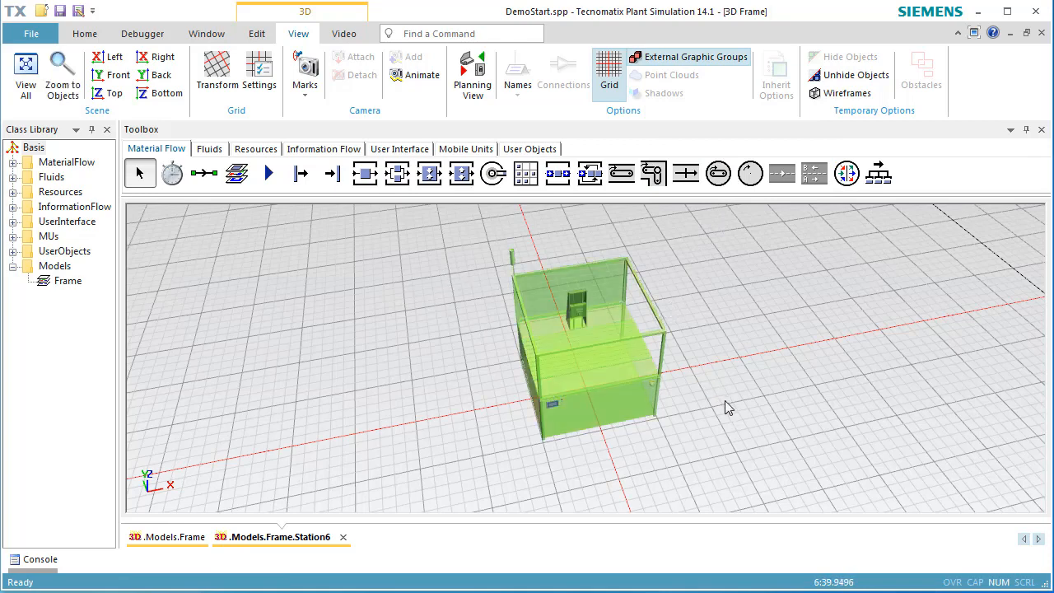
key("Delete")
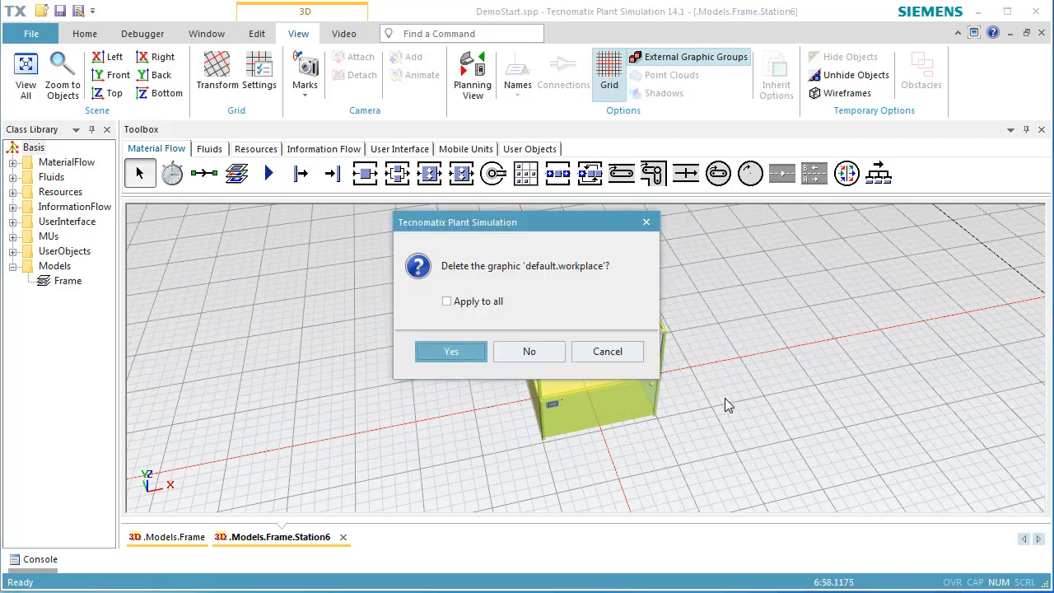
left_click(485, 304)
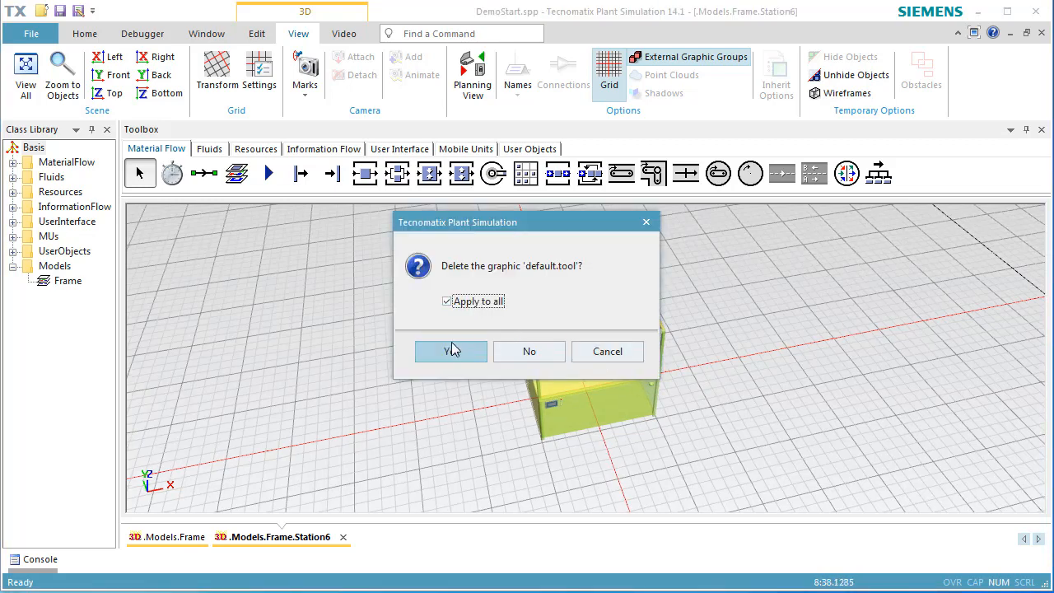
left_click(453, 350)
left_click(549, 405)
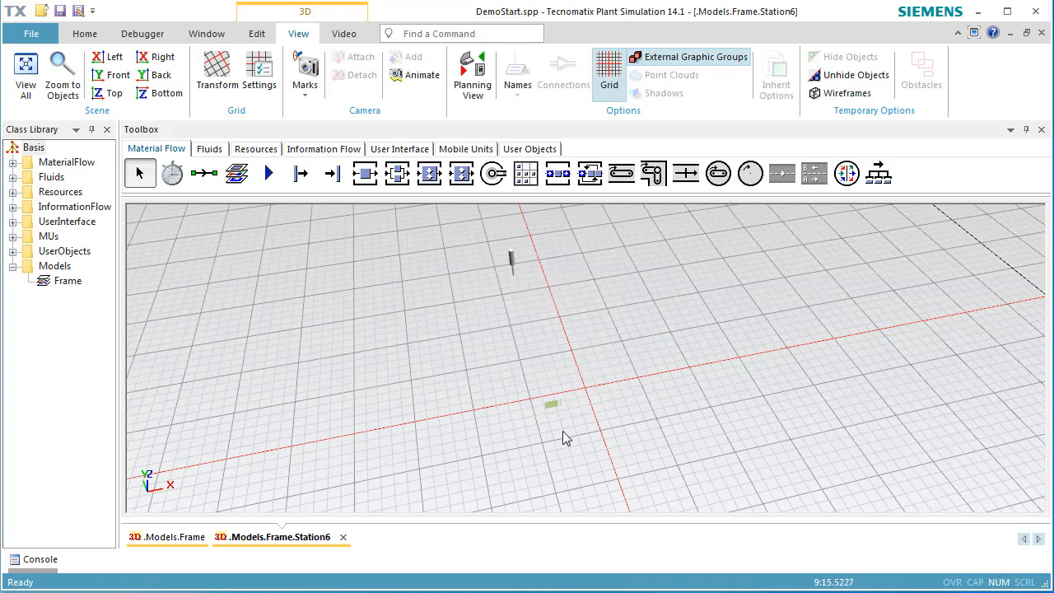
key("Delete")
left_click(462, 352)
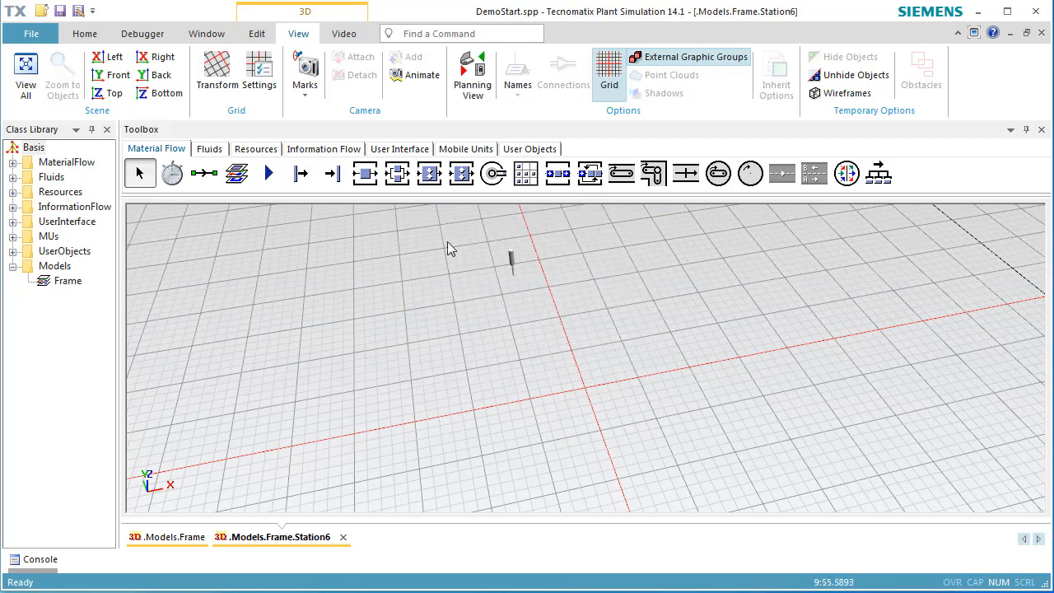
Step: Add two 1 × 1 × 1 m cuboids to the station's graphics, one behind the other with a gap between them, and close its 3D window
left_click(262, 36)
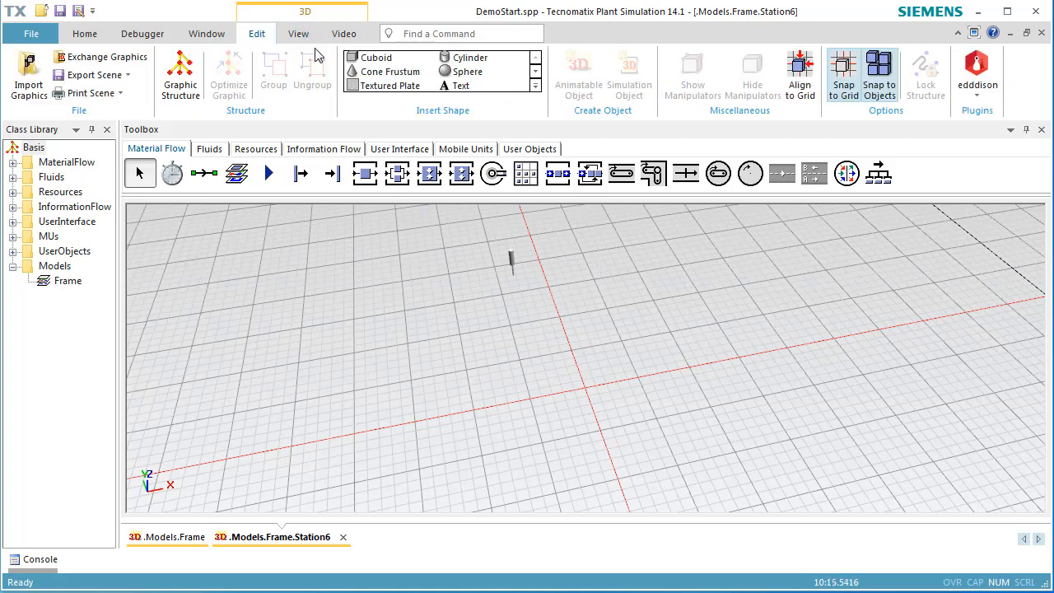
left_click(375, 57)
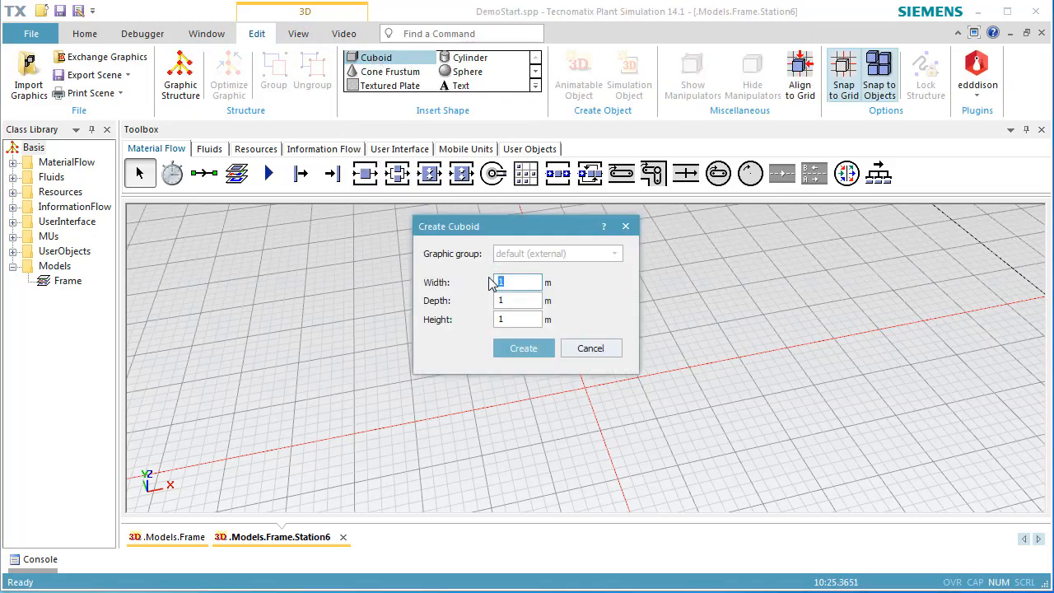
left_click(525, 351)
left_click_drag(532, 346, 560, 336)
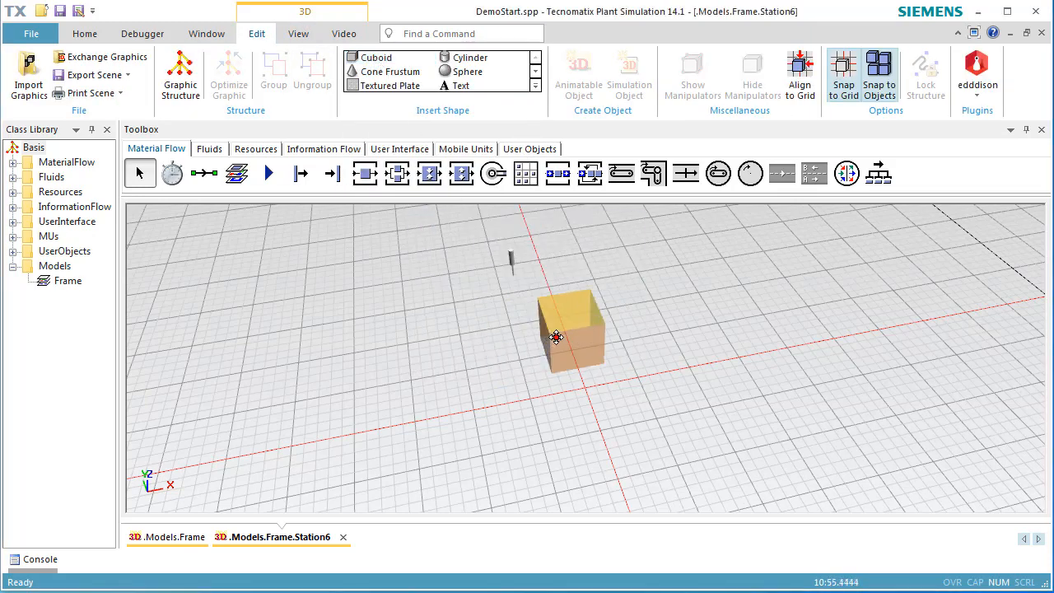
left_click(374, 57)
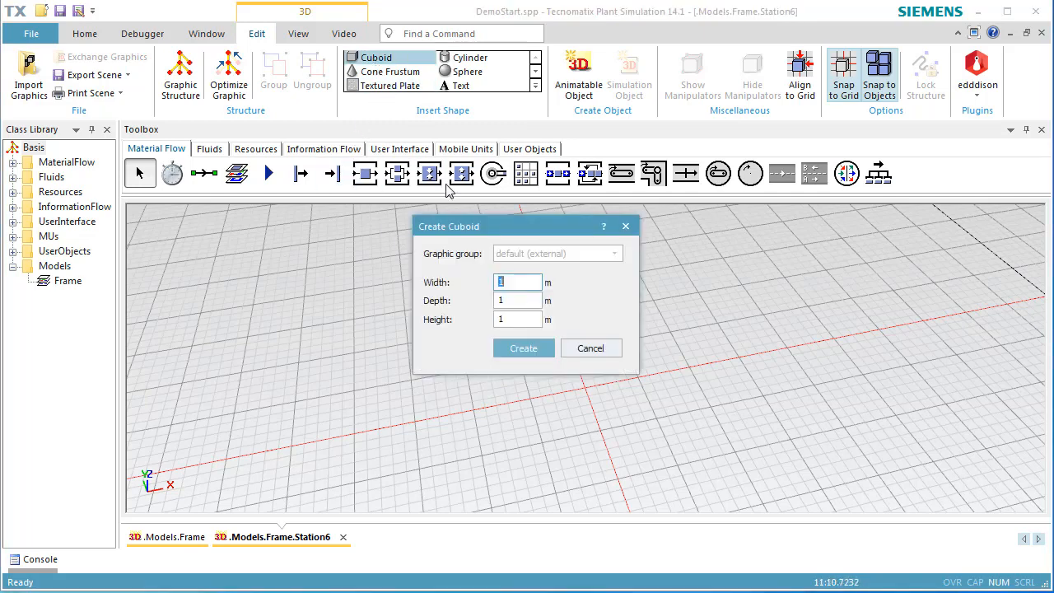
left_click(521, 349)
left_click_drag(519, 348, 592, 426)
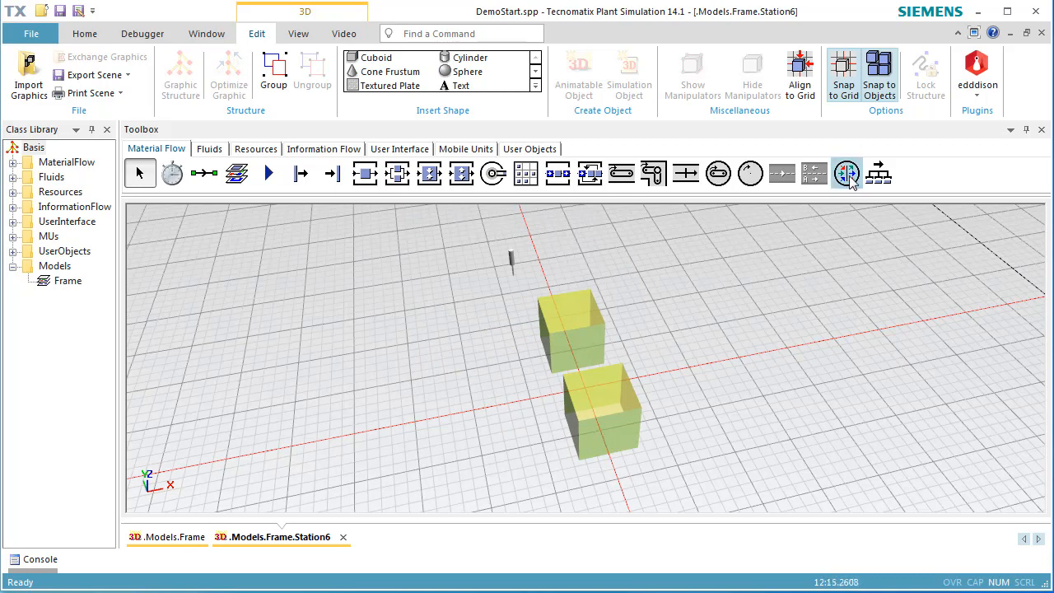
left_click(1040, 34)
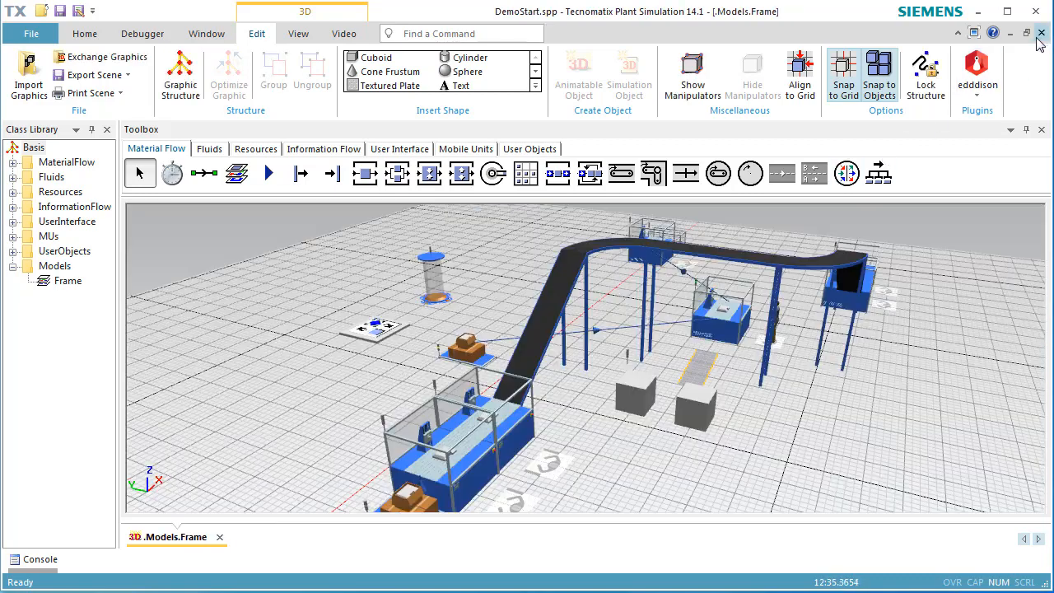
Step: Reset and run the simulation, display the worker obstacles, and examine the red obstacle area around the two cuboids from above
right_click(839, 428)
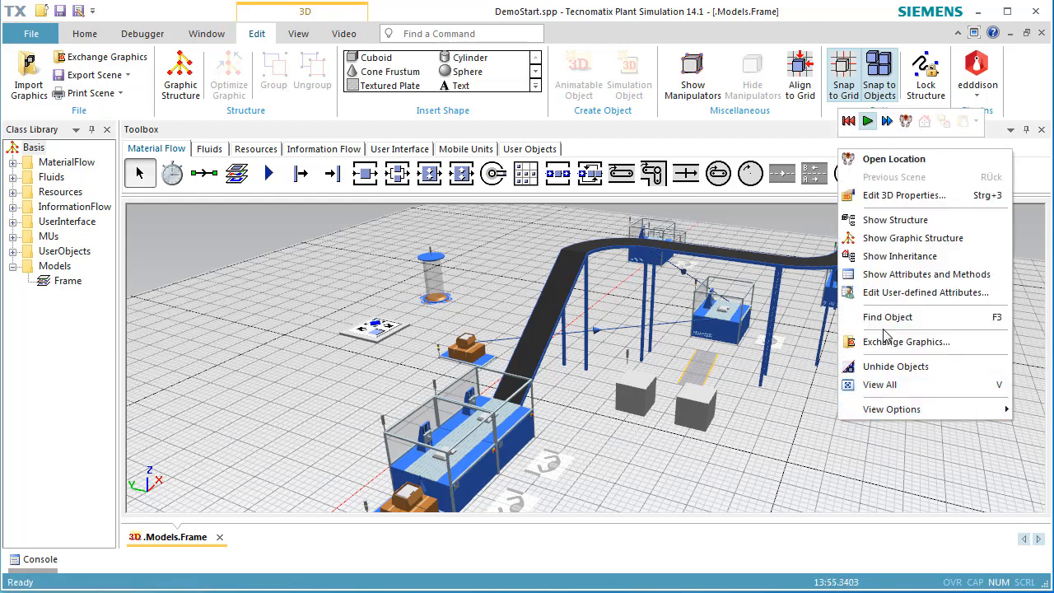
left_click(848, 121)
left_click(867, 121)
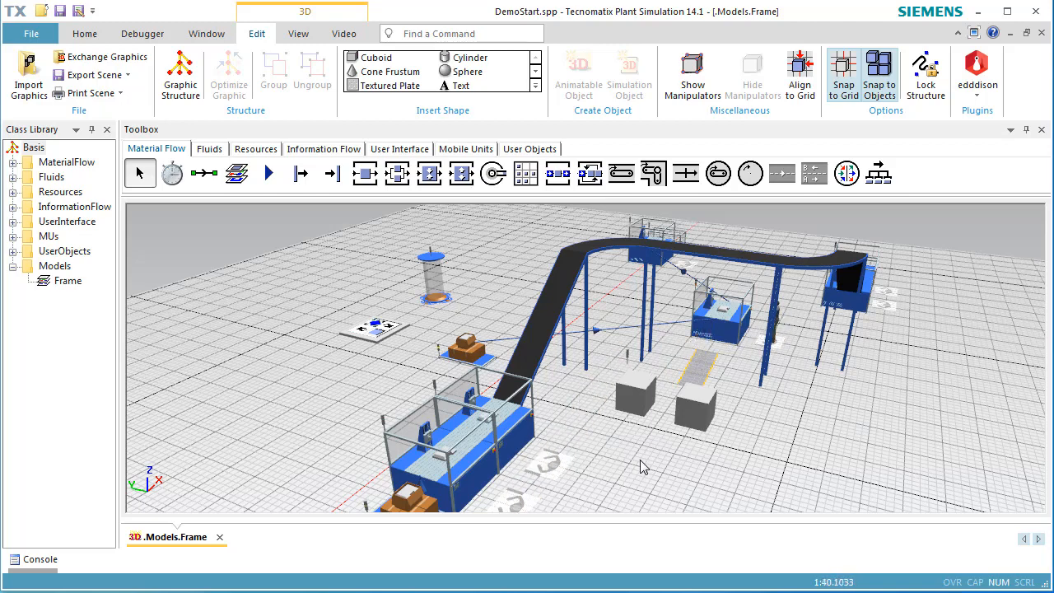
key("o")
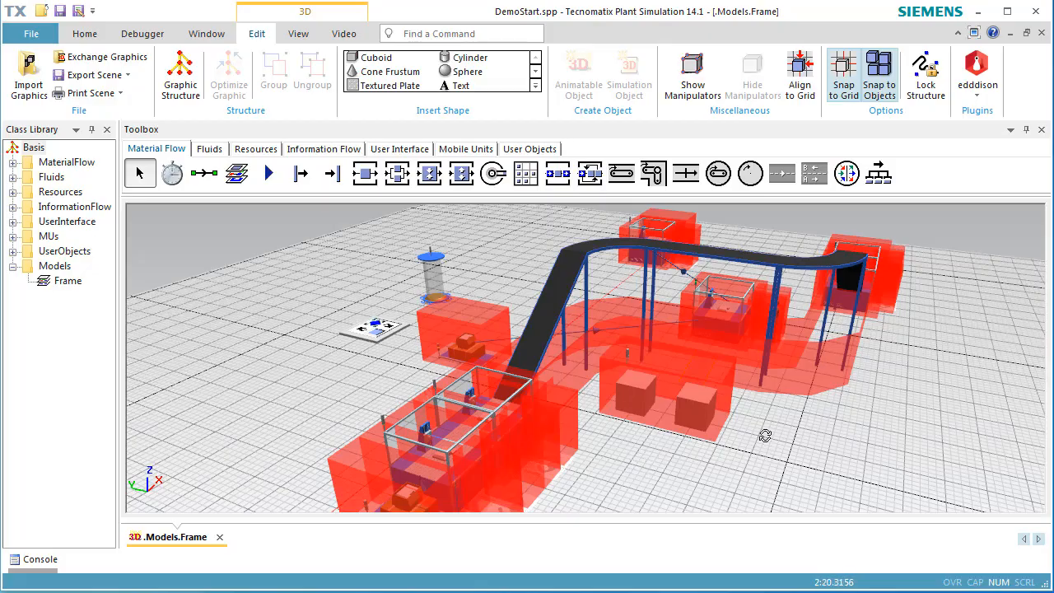
middle_click_drag(765, 435, 769, 483)
right_click_drag(769, 490, 750, 470)
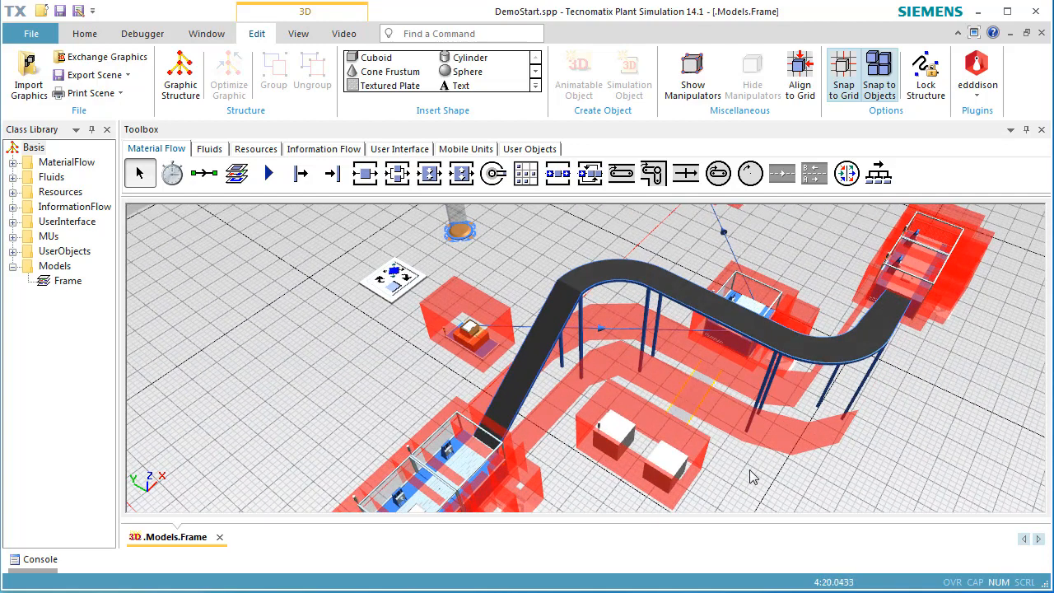
Step: In the 3D properties of Station6, the two-cuboid station, set the obstacle for workers to Graphics and apply it
right_click(674, 470)
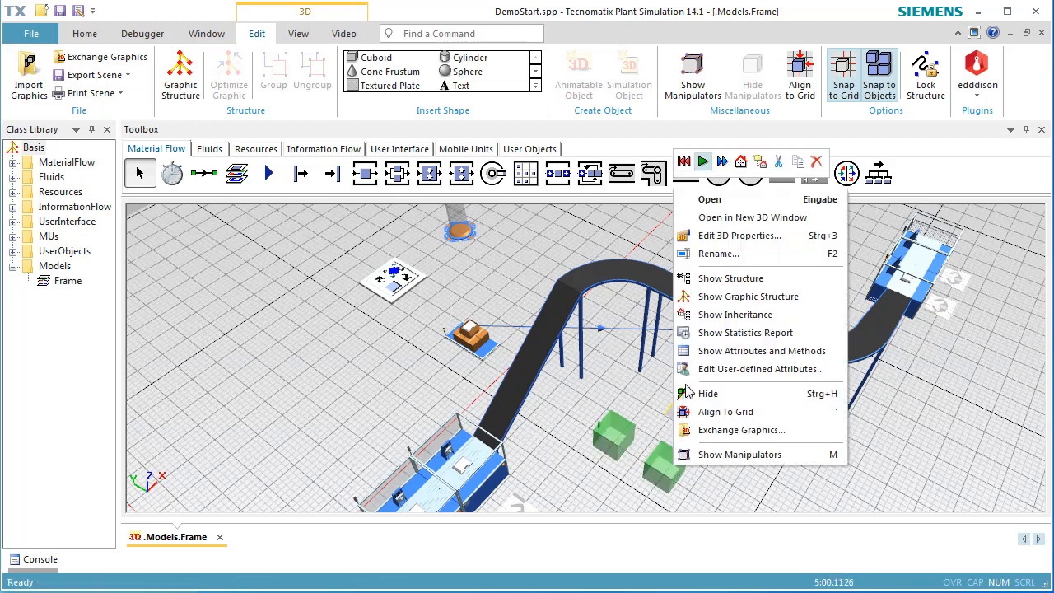
left_click(725, 243)
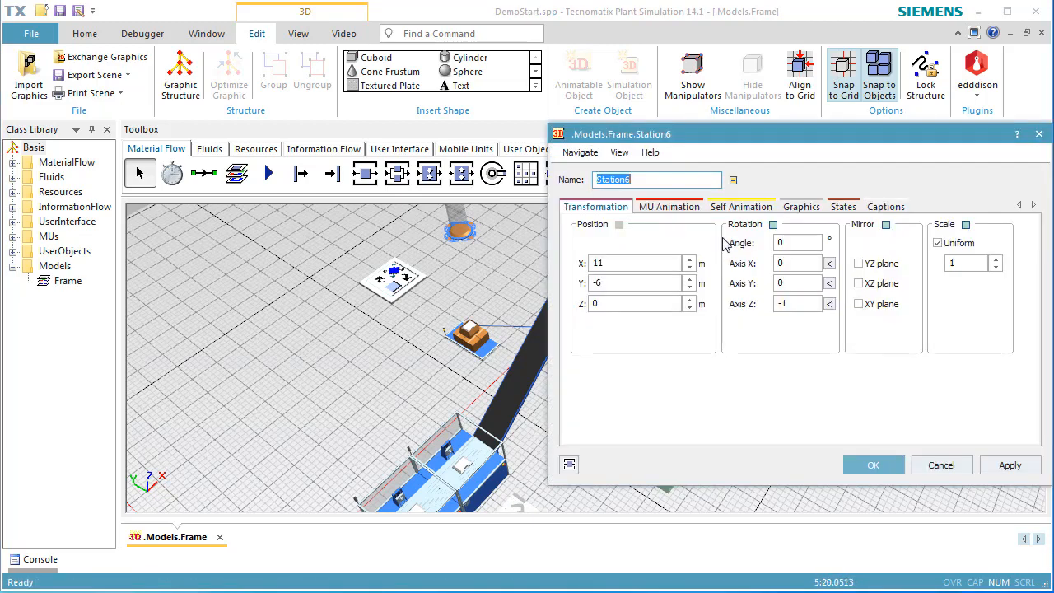
left_click(795, 208)
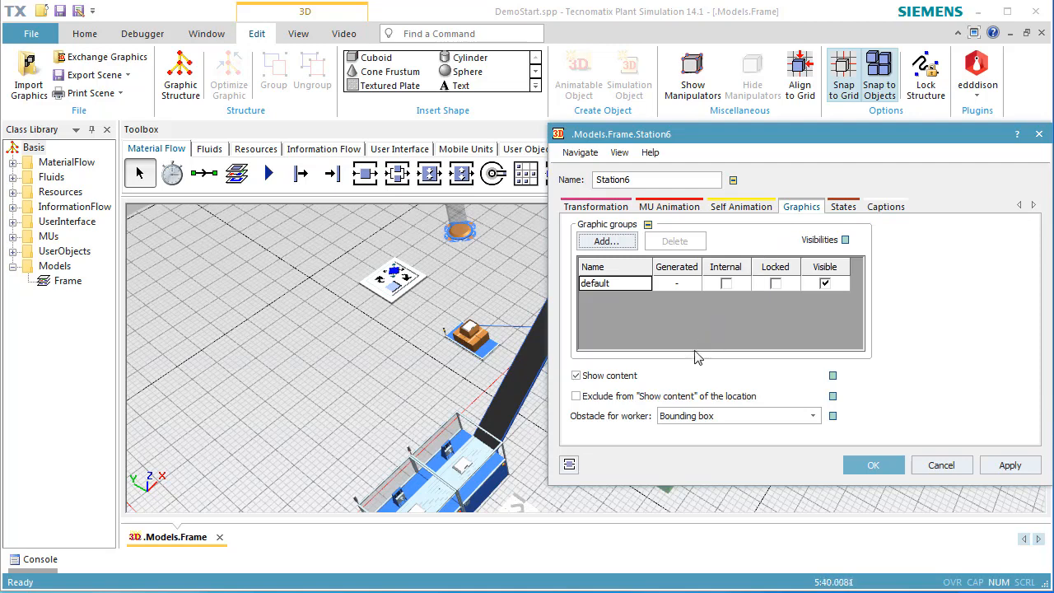
left_click(678, 418)
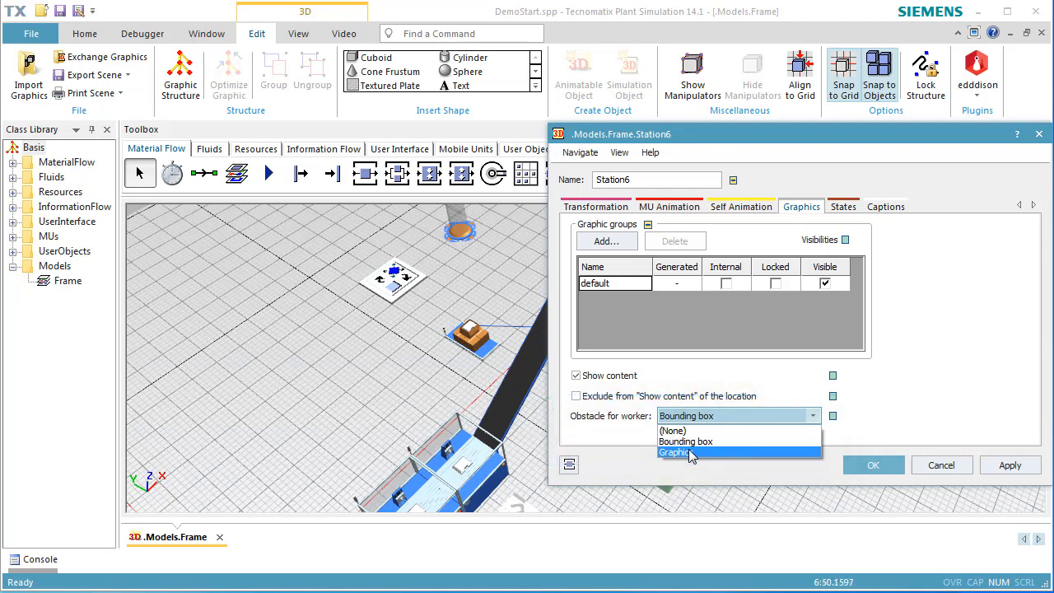
left_click(689, 452)
left_click(854, 471)
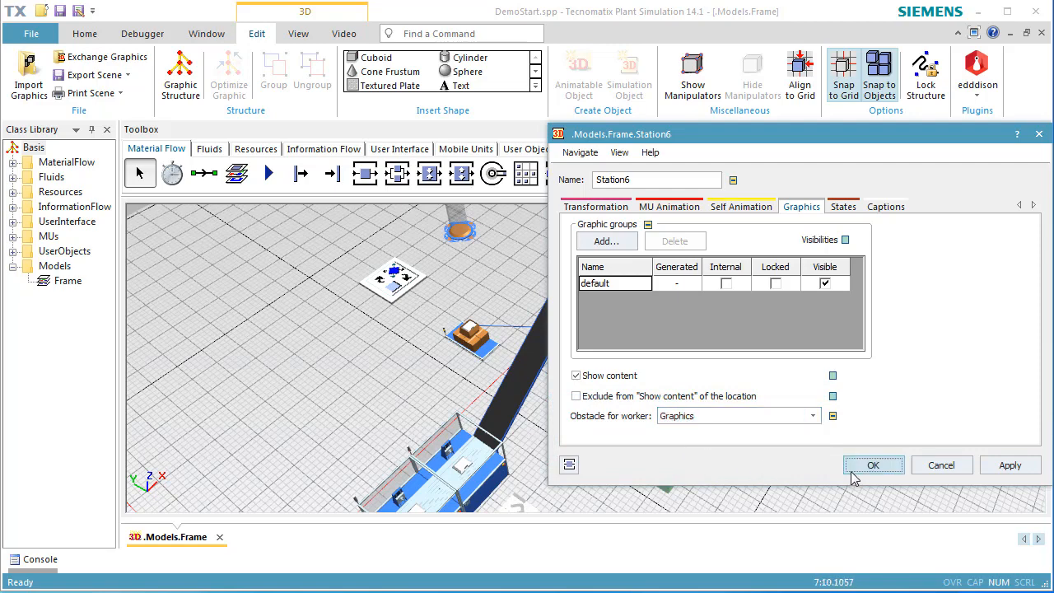
Step: Rerun the simulation from the start, examine the worker obstacle areas around the two cuboids, and hide the obstacle display again
right_click(828, 455)
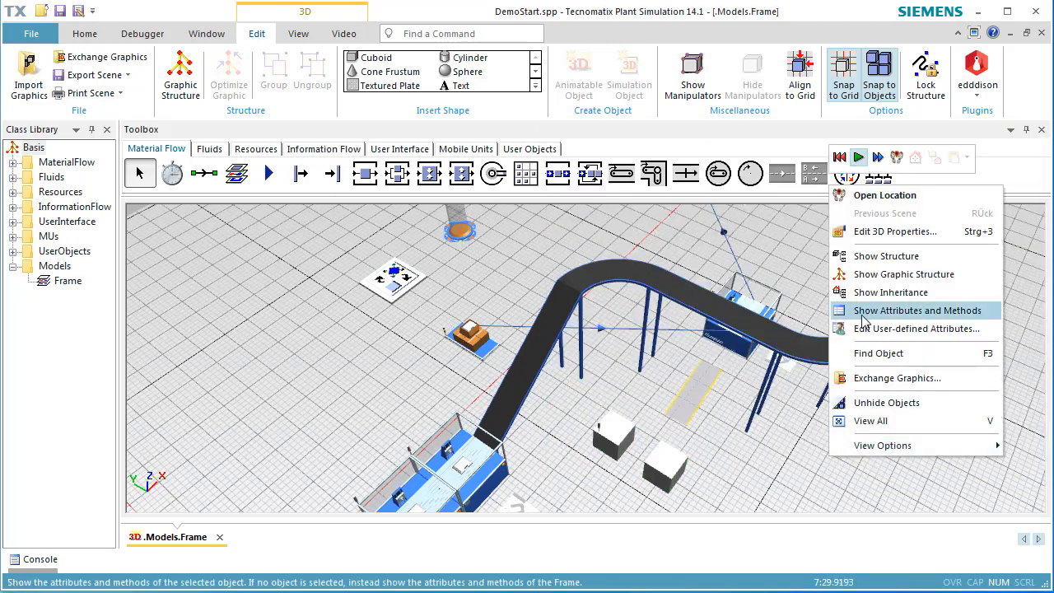
left_click(839, 157)
left_click(859, 157)
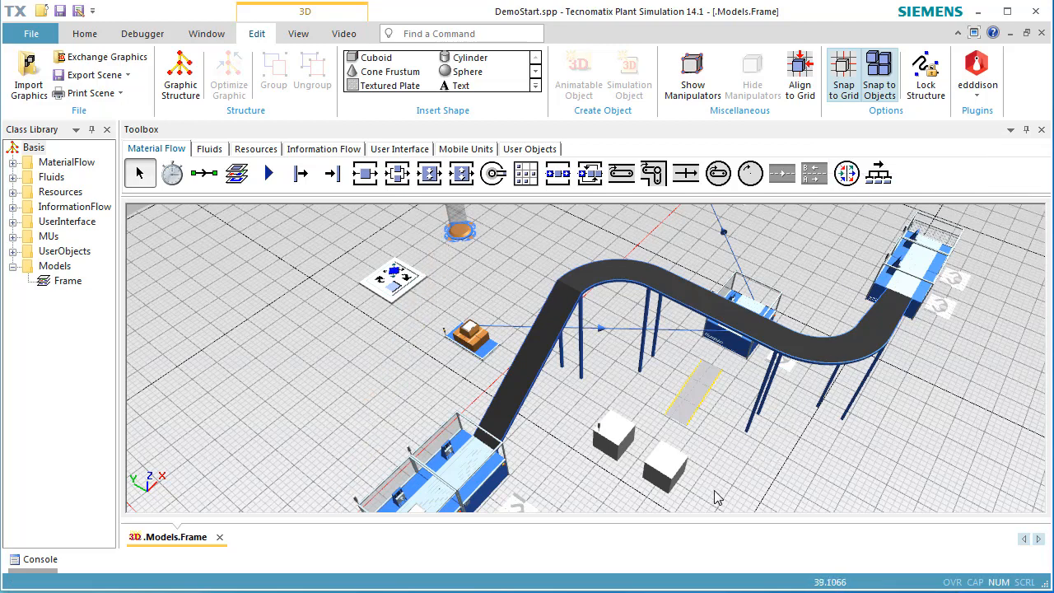
middle_click_drag(717, 497, 724, 440)
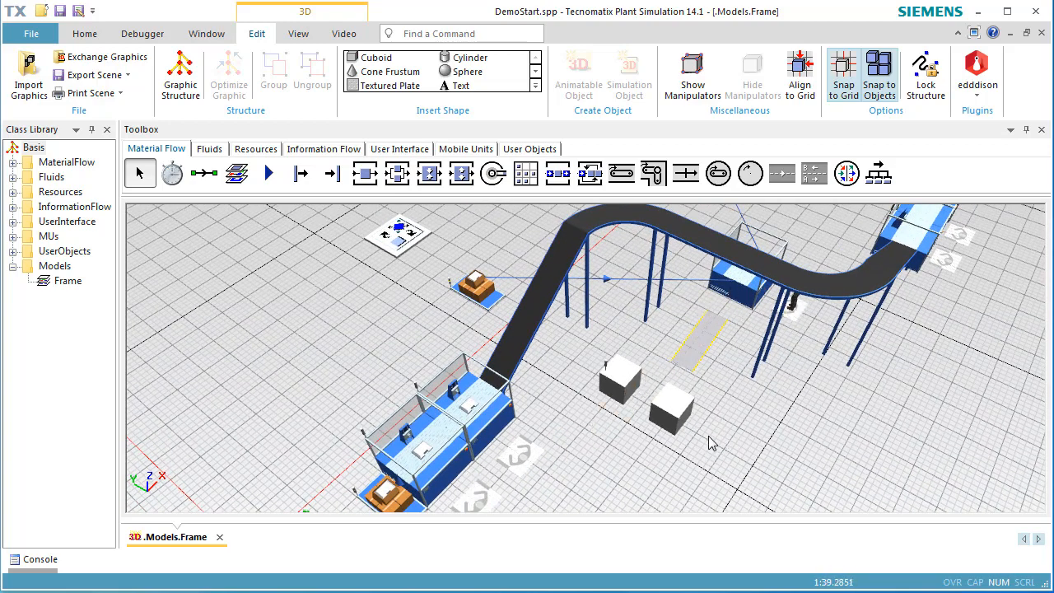
key("o")
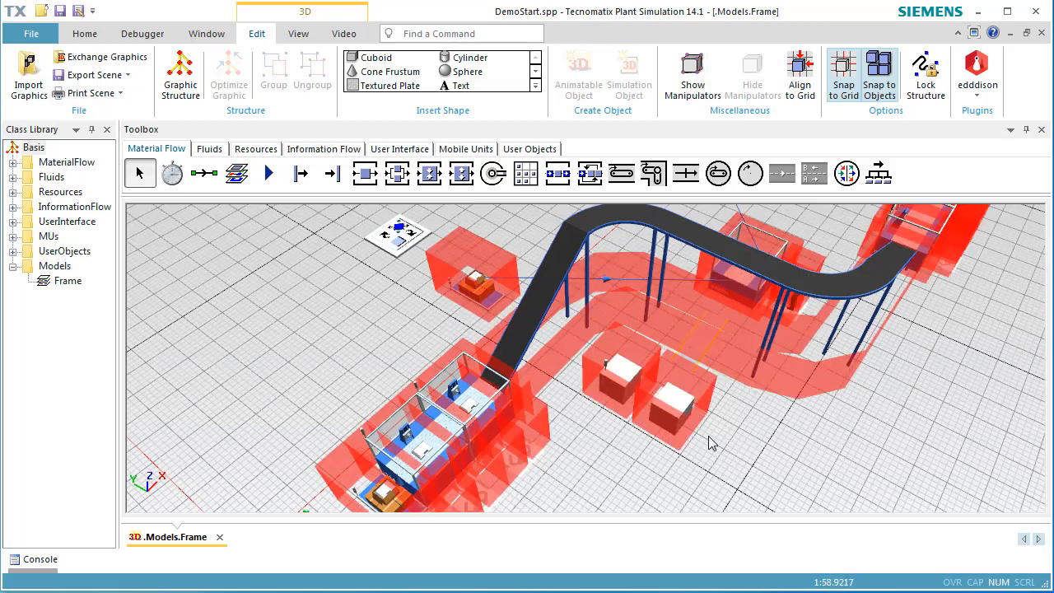
right_click_drag(629, 466, 670, 441)
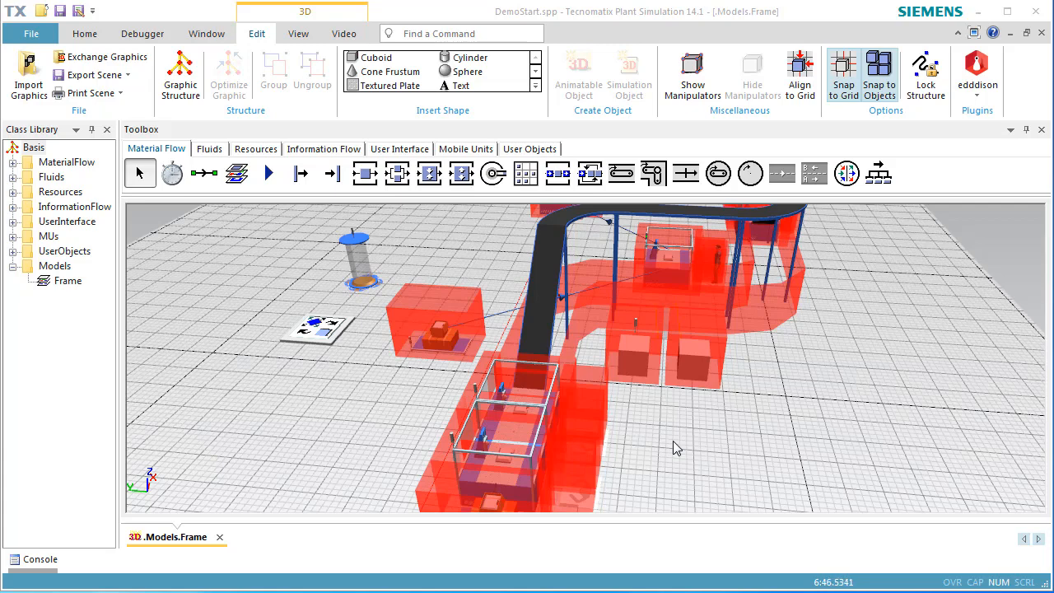
left_click(672, 439)
key("o")
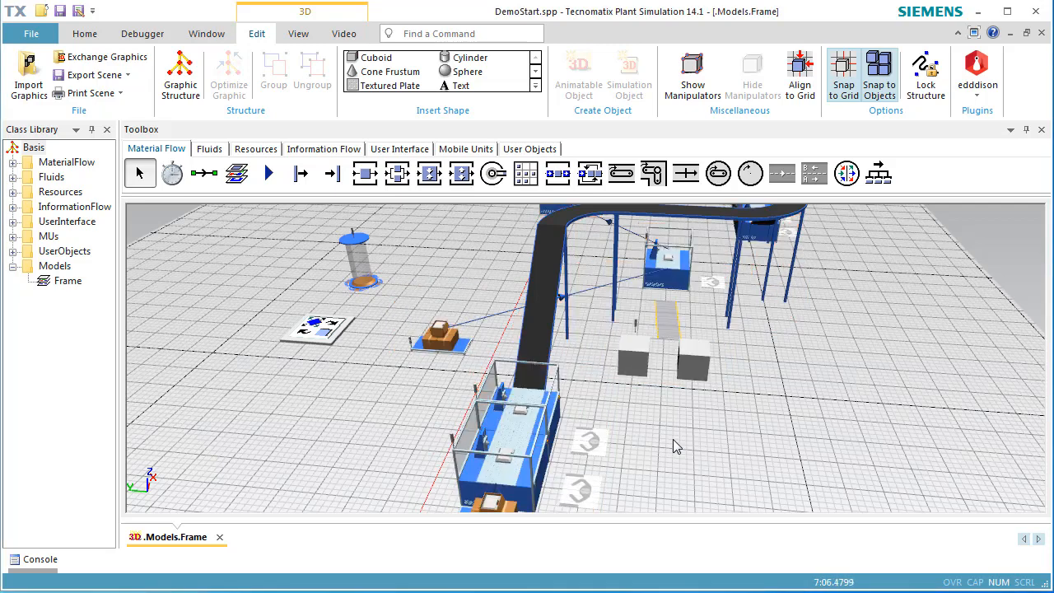
Step: Reset the simulation
right_click(673, 440)
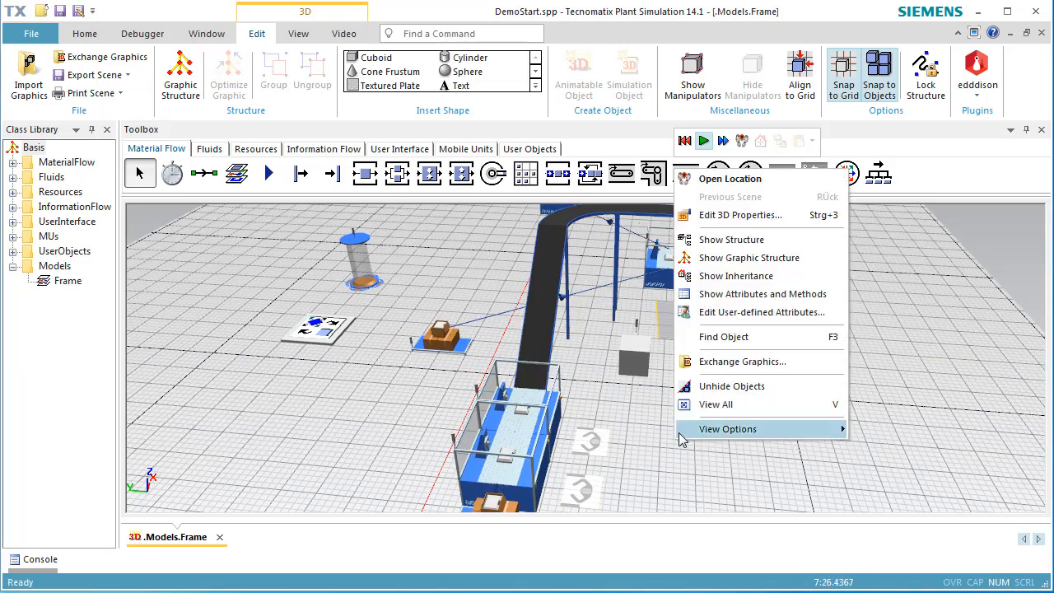
left_click(686, 141)
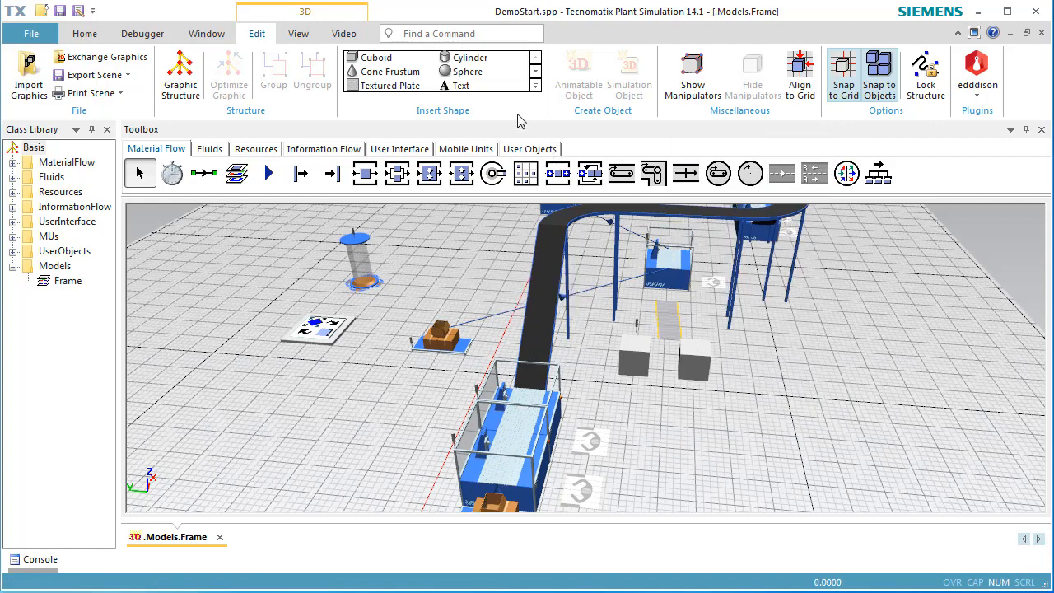
left_click(300, 36)
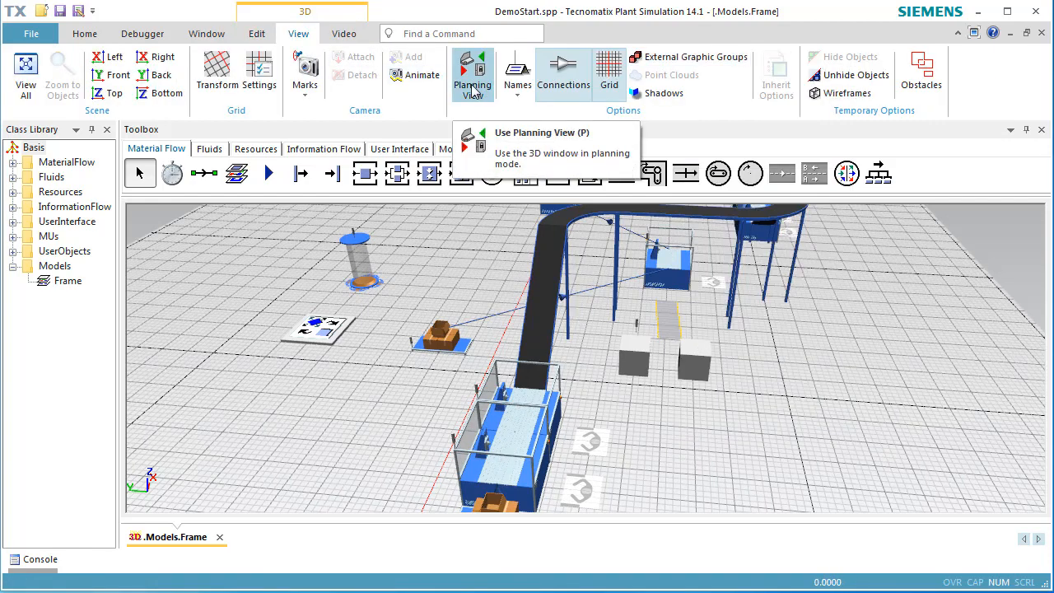
left_click(473, 87)
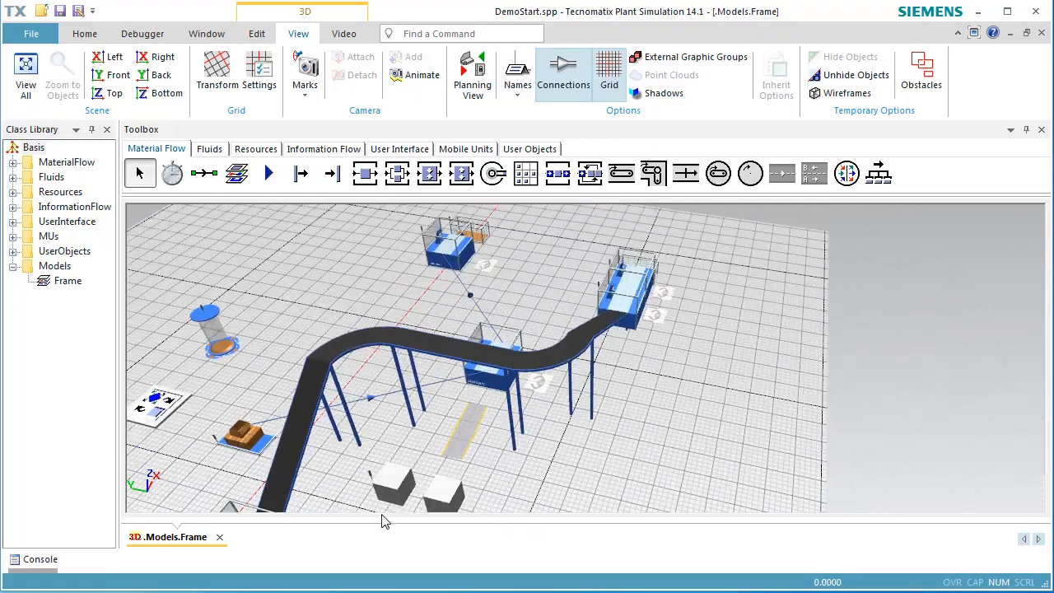
Step: Raise the second line's two stations together with their workplaces to a Z position of about 3.4 m
middle_click_drag(653, 504, 528, 524)
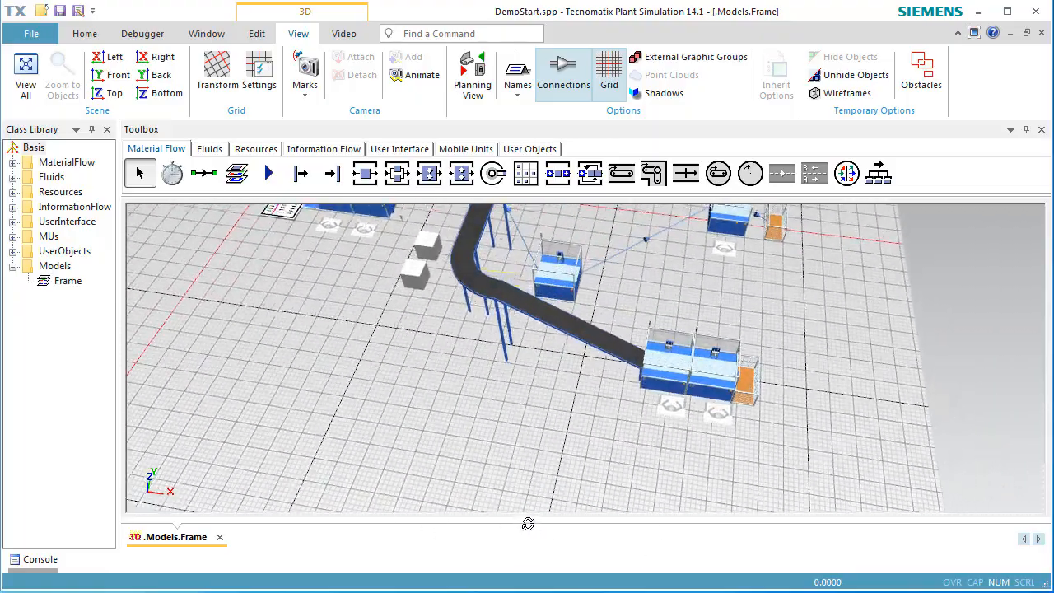
left_click(561, 425)
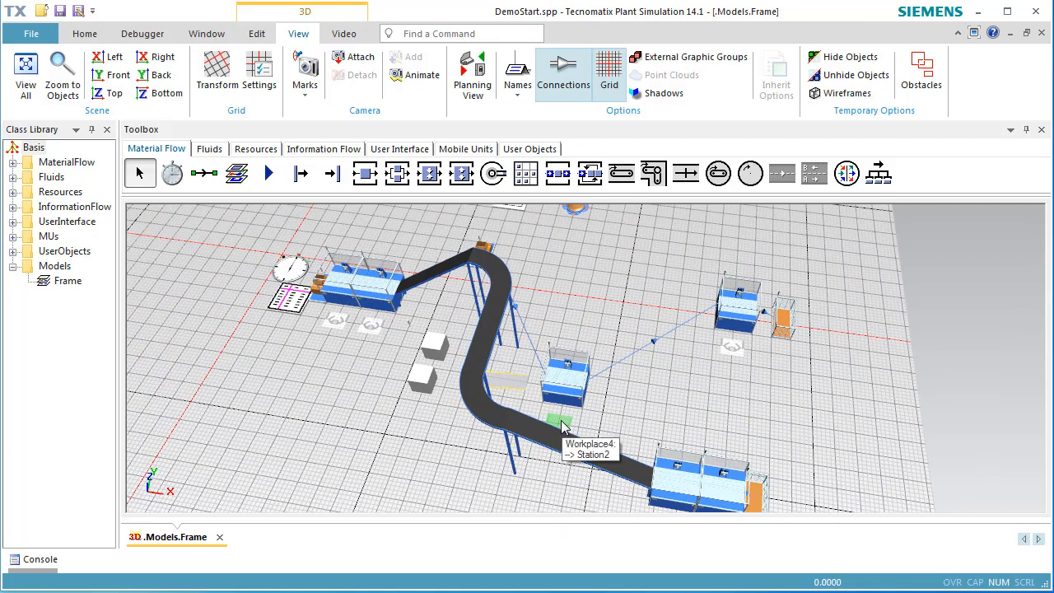
left_click(576, 395, "ctrl")
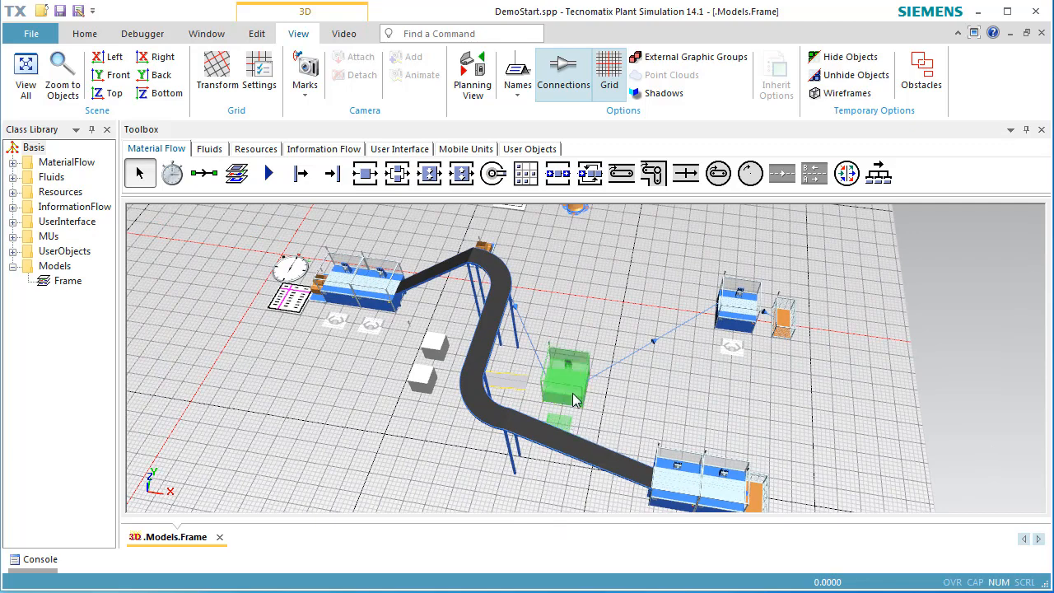
left_click(728, 328, "ctrl")
left_click(732, 347, "ctrl")
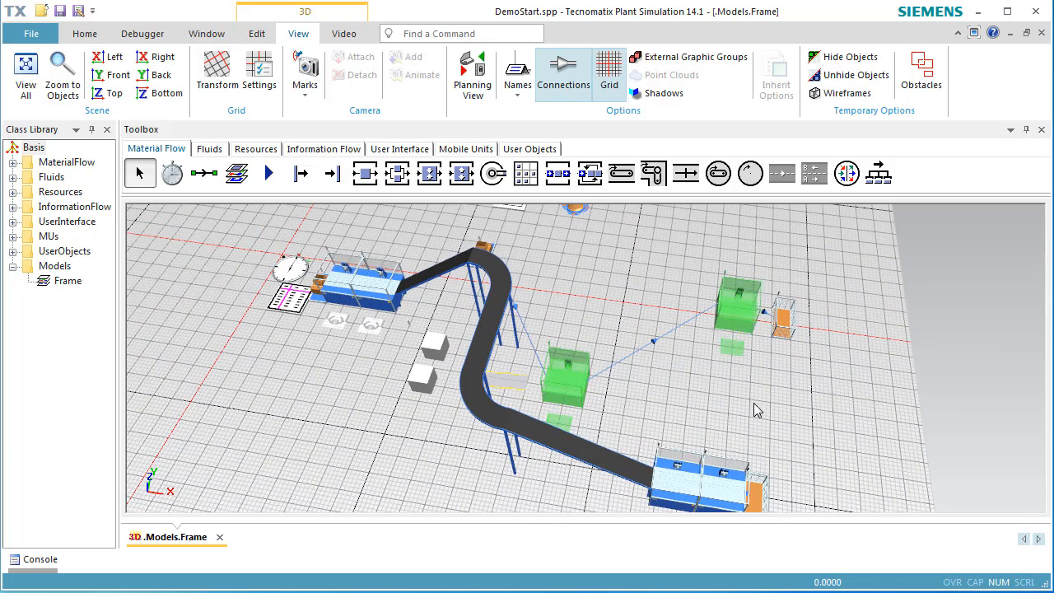
key("ctrl+Up")
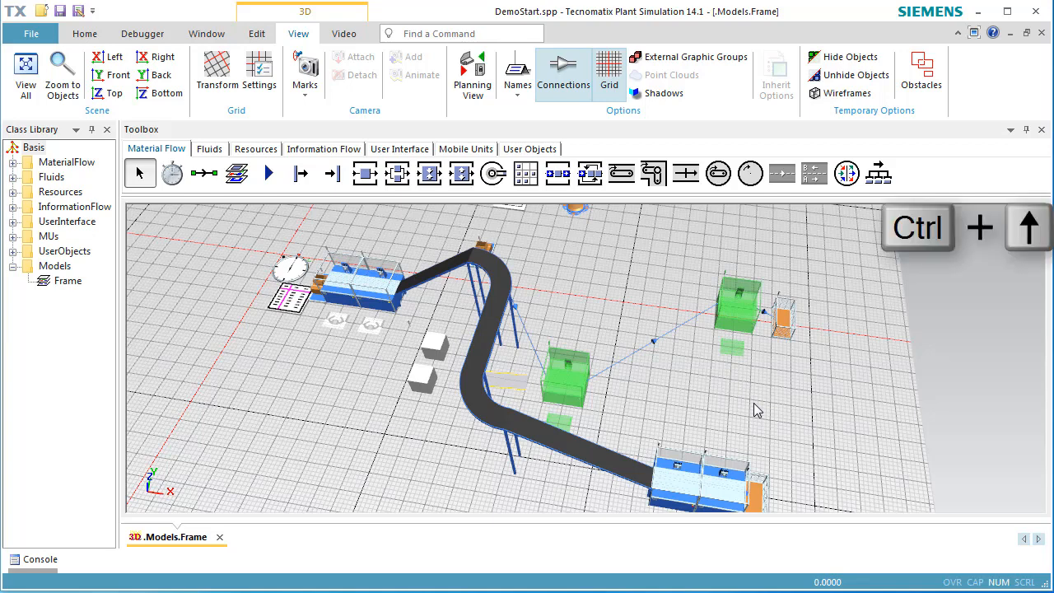
key("ctrl+Up")
key("ctrl+Up")
key("ctrl+Up")
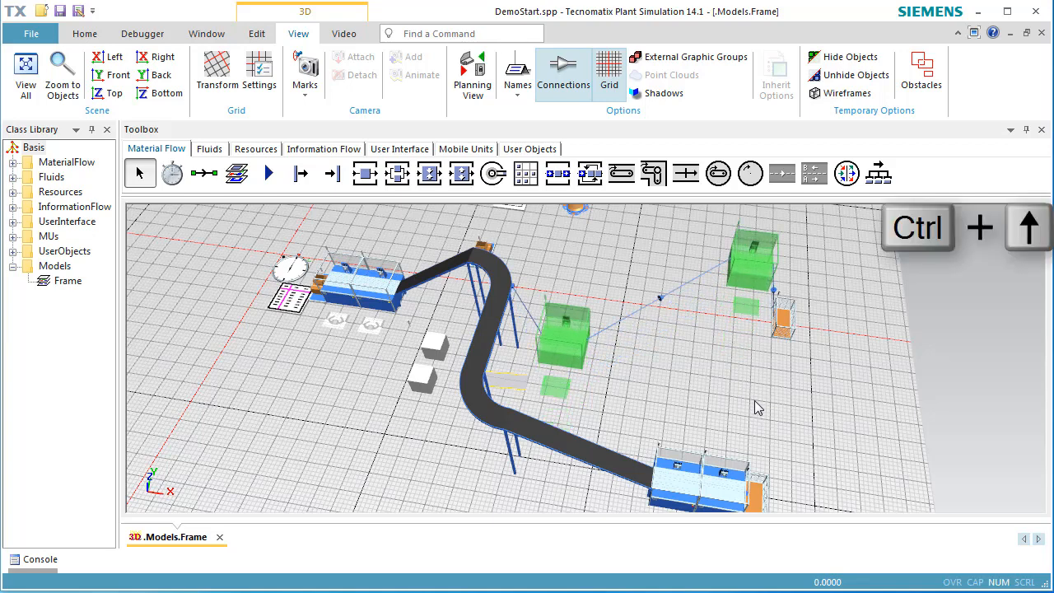
left_click(758, 406)
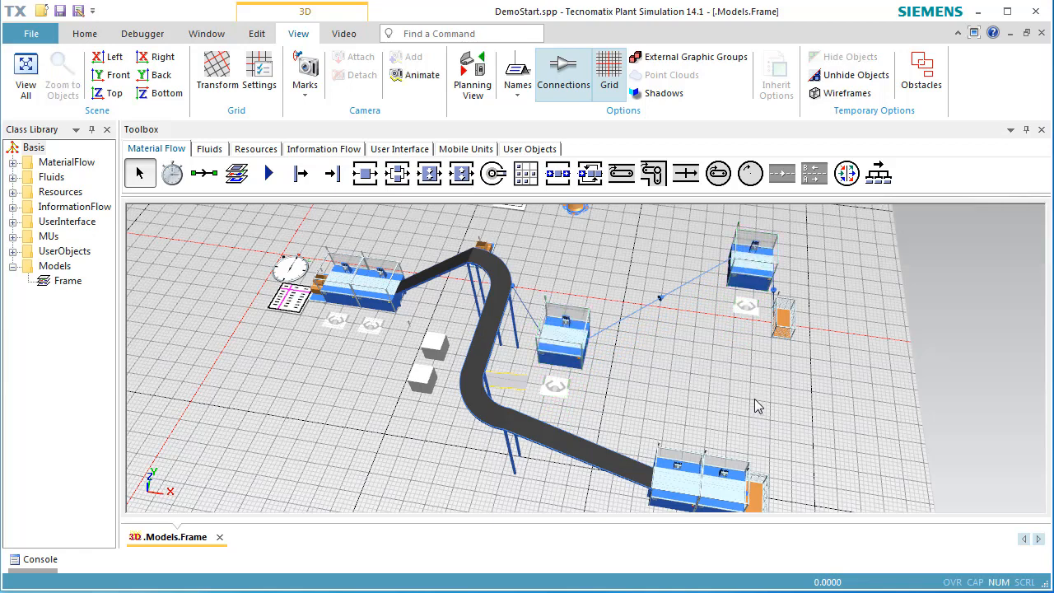
Step: Set the Z position of Workplace4, in front of Station2, to 4 m
left_click(558, 395)
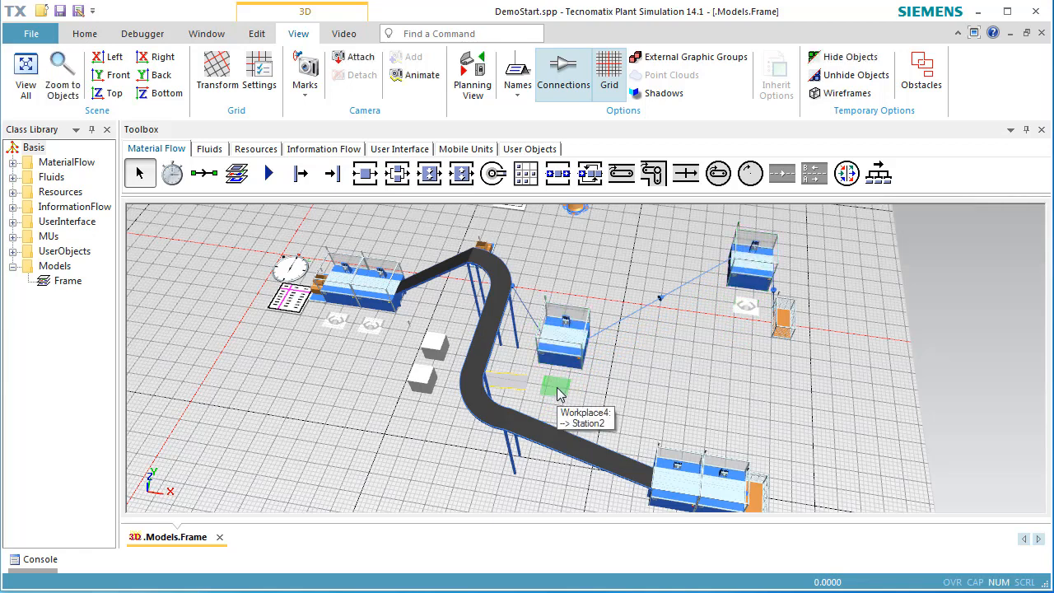
double_click(556, 393)
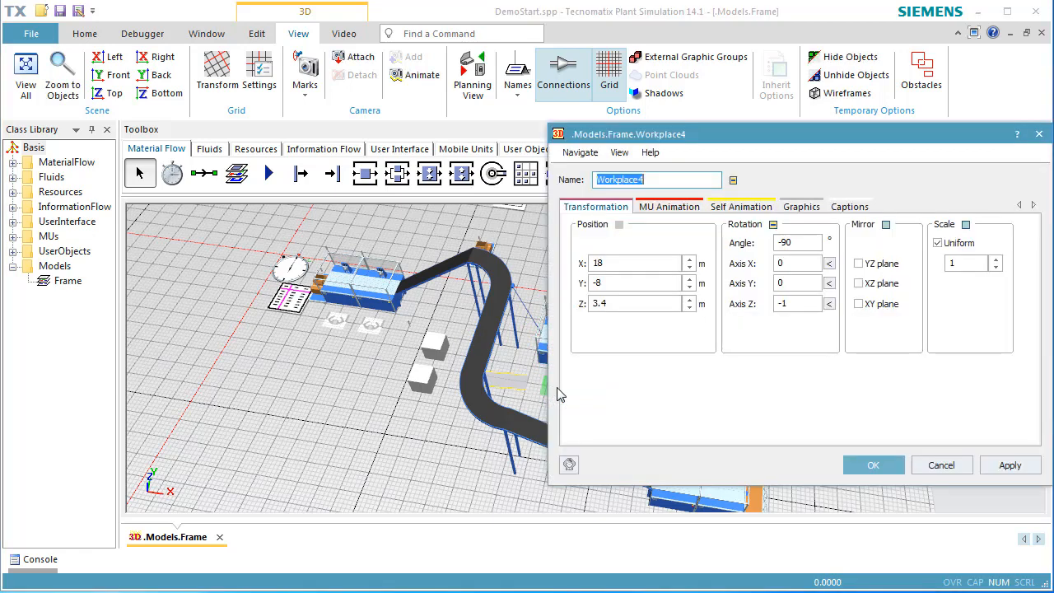
double_click(626, 304)
type("4")
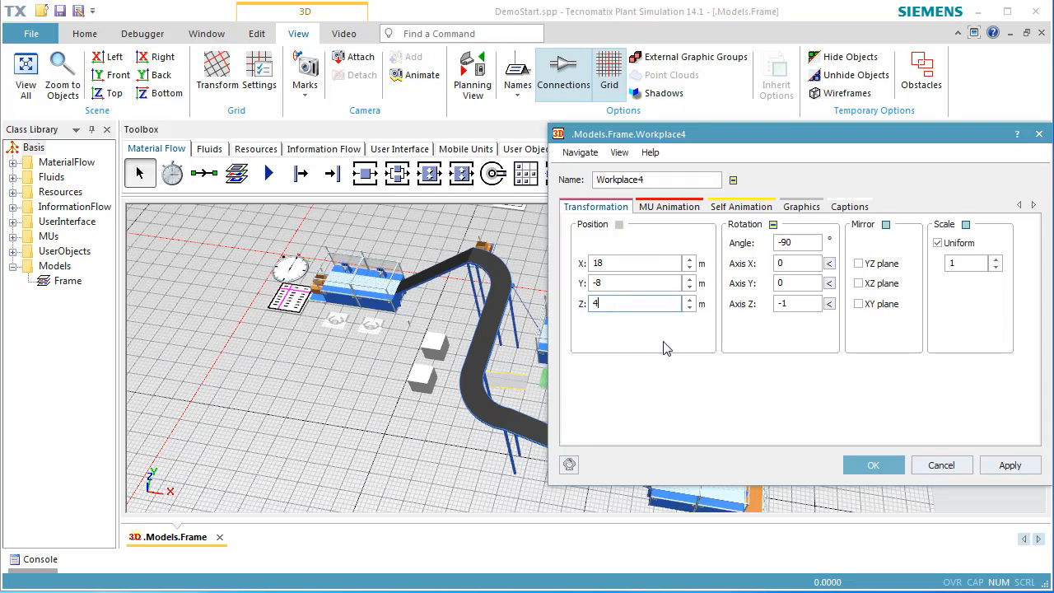
left_click(873, 465)
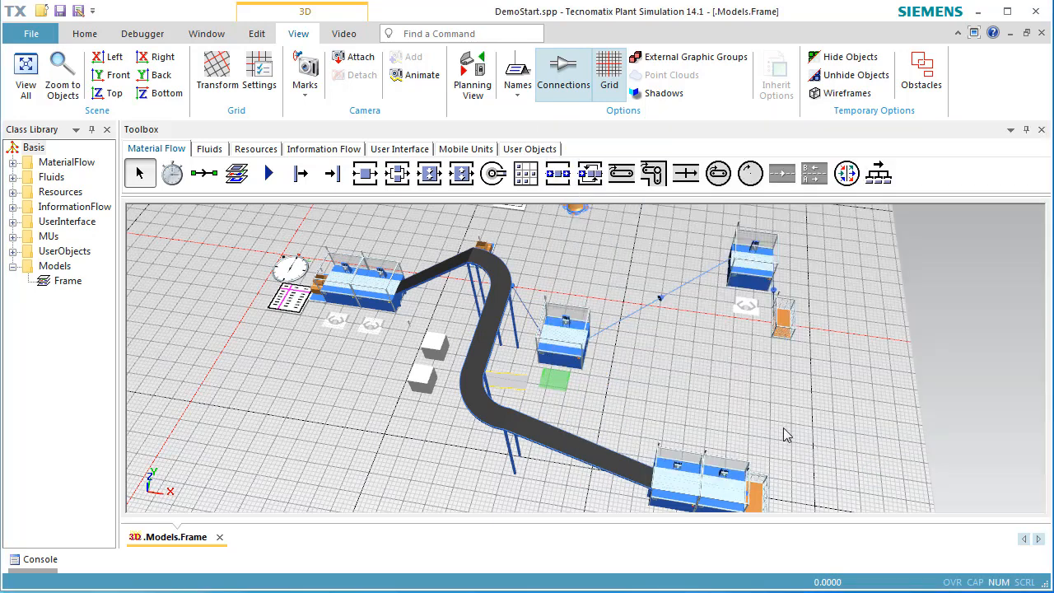
Step: Set the Z position of Station2 to 4 m
double_click(579, 341)
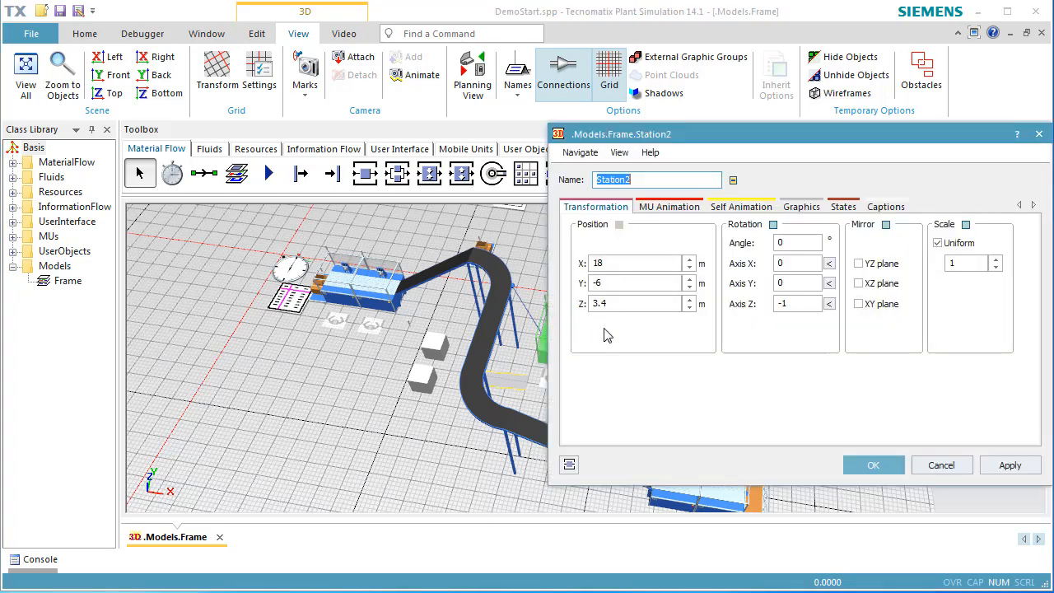
double_click(650, 303)
type("4")
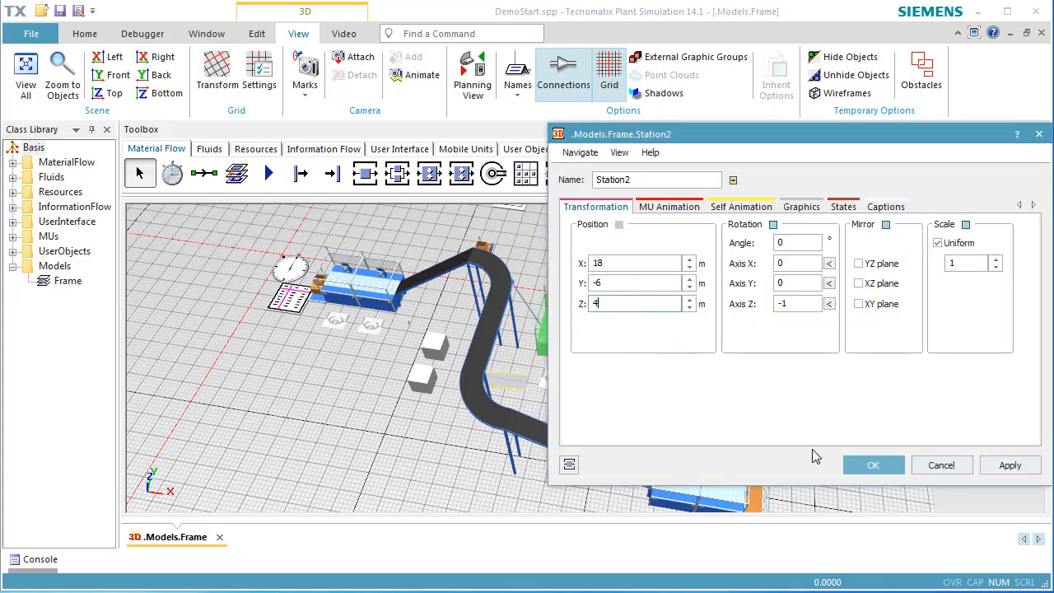
left_click(873, 465)
Step: Set the Z position of Workplace5, in front of Station5, to 4 m
left_click(745, 308)
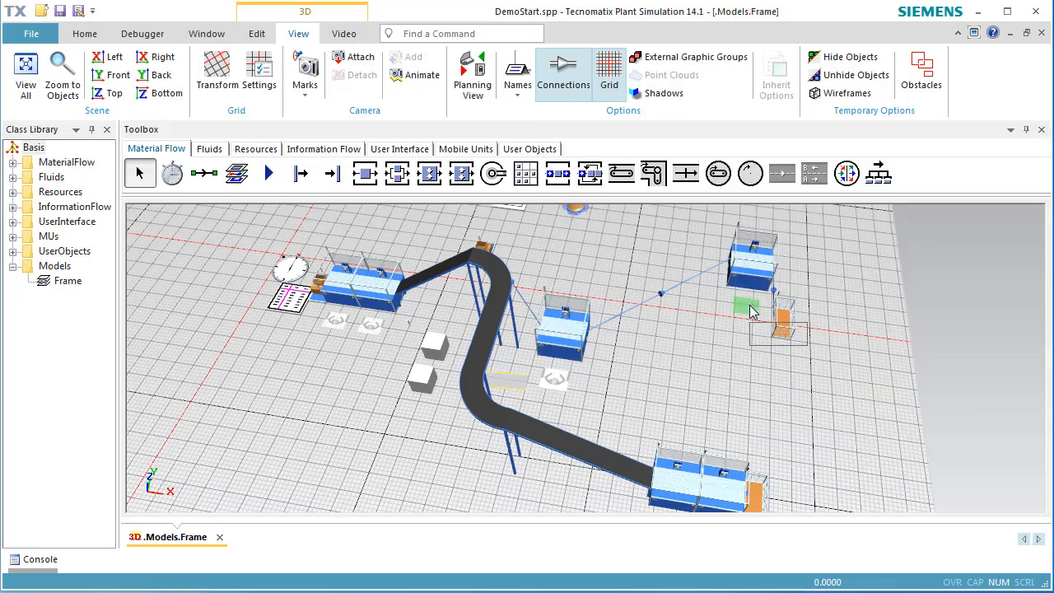
double_click(749, 308)
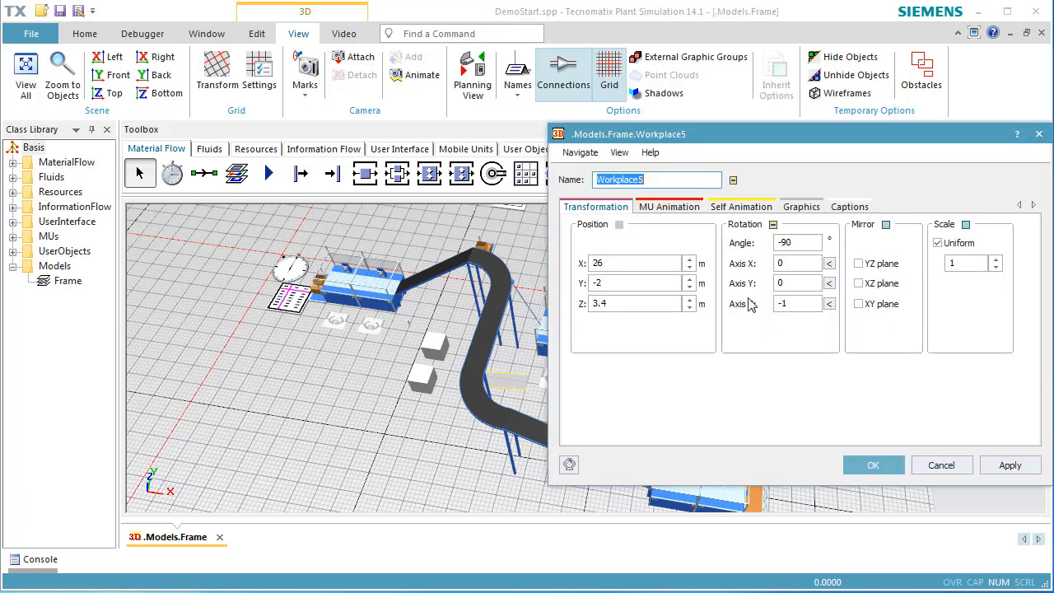
double_click(648, 303)
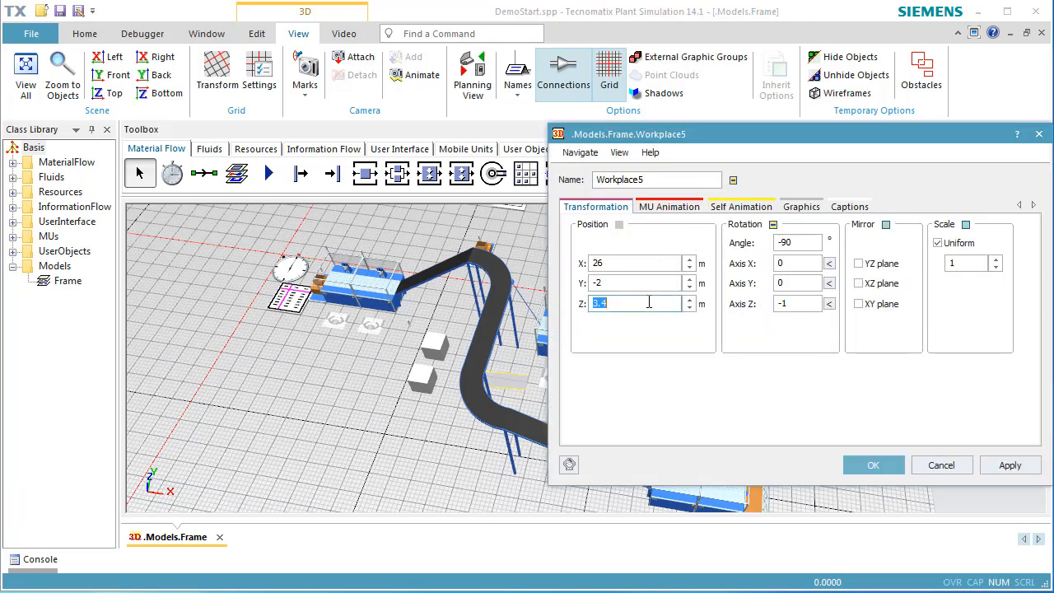
type("4")
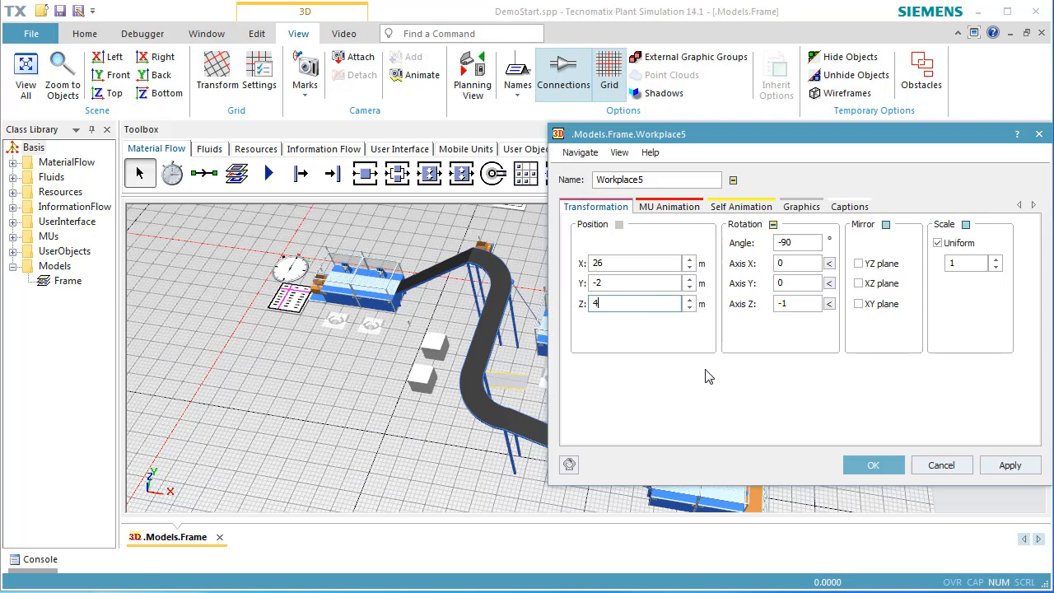
left_click(871, 466)
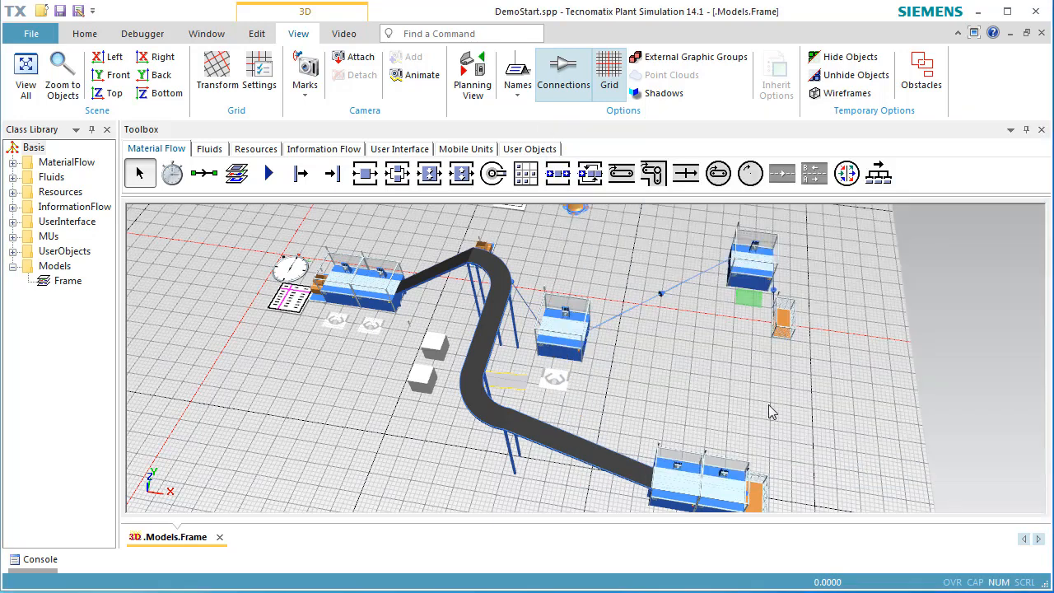
Step: Set the Z position of Station5, the far station of the second line, to 4 m
double_click(753, 279)
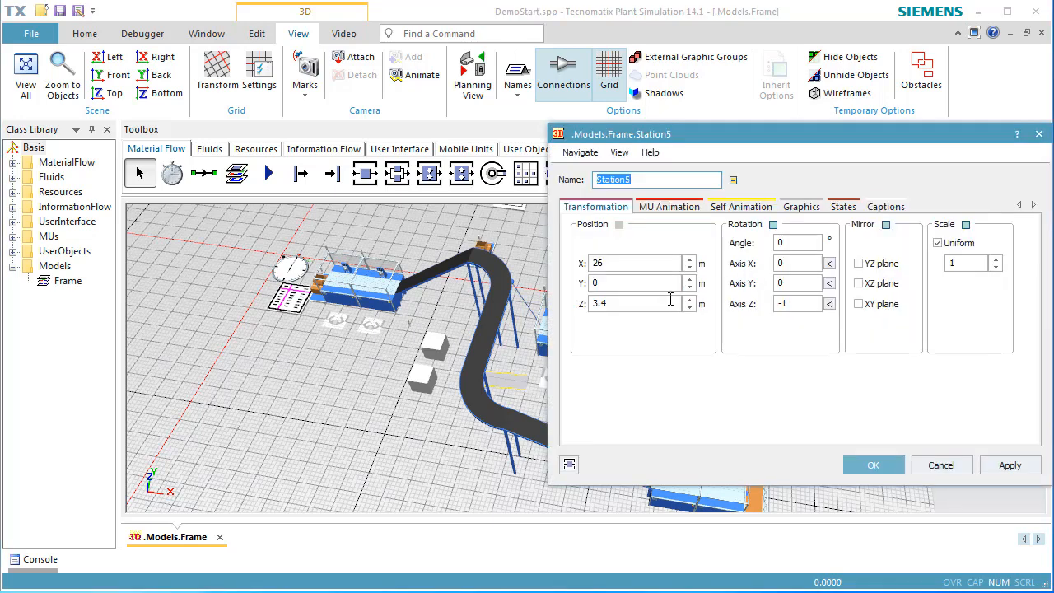
double_click(670, 300)
type("4")
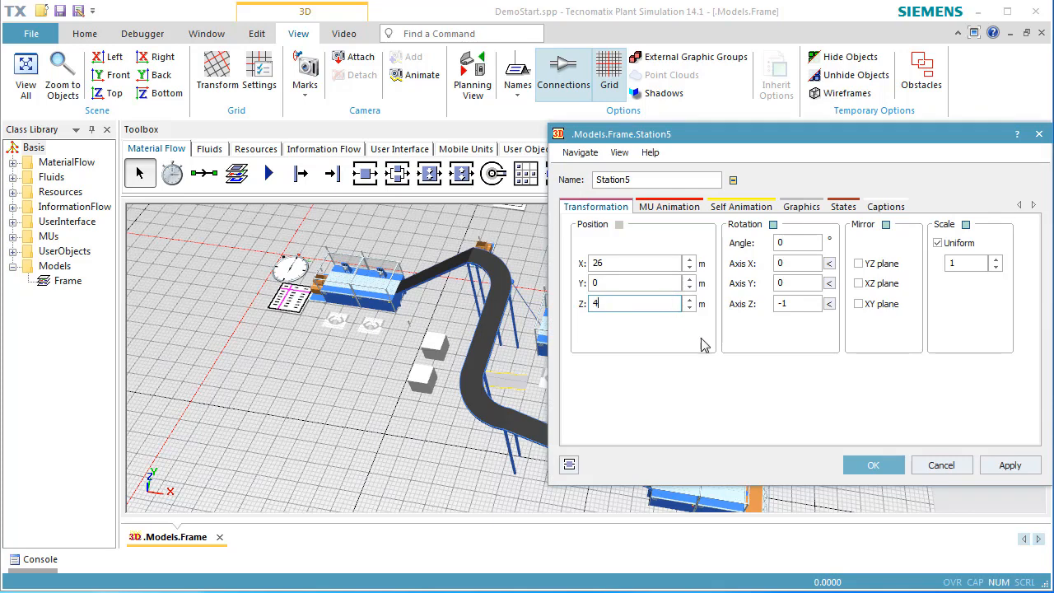
left_click(864, 469)
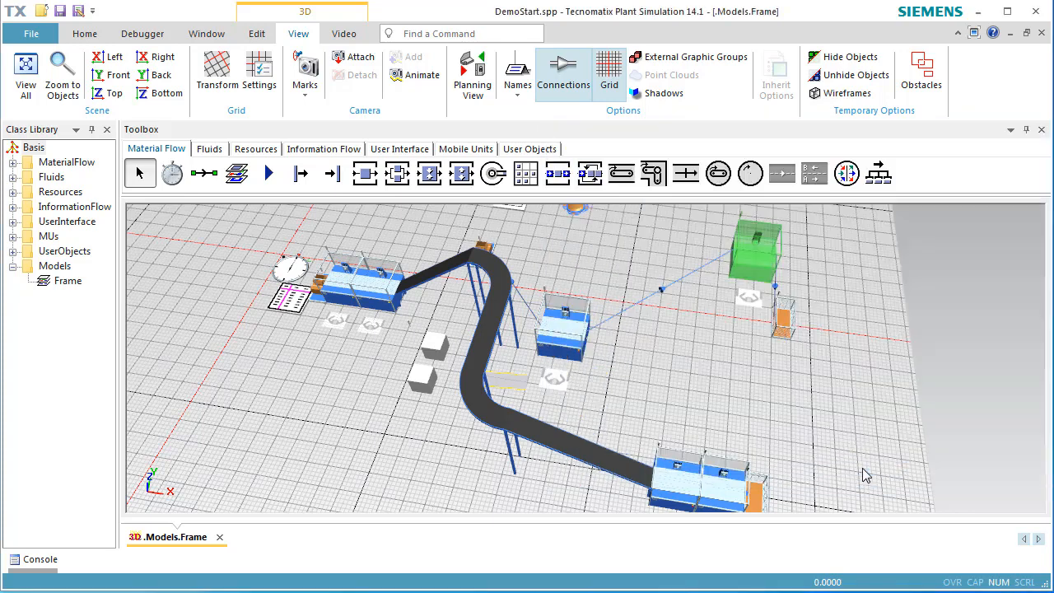
Step: Run the simulation to test whether the worker can reach the raised workplaces, and stop it at the missing-path error
right_click(802, 402)
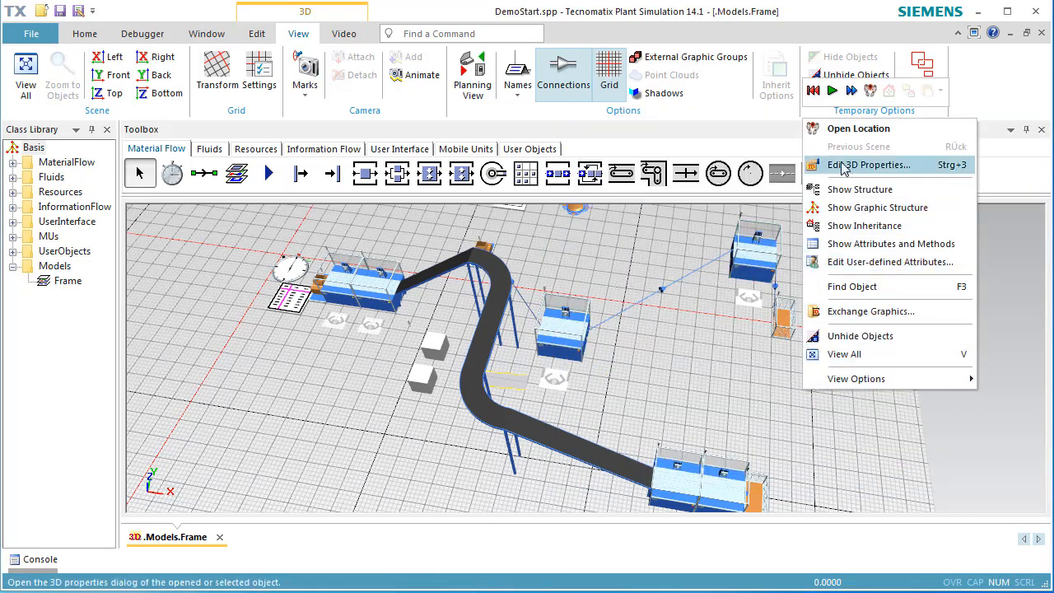
left_click(832, 90)
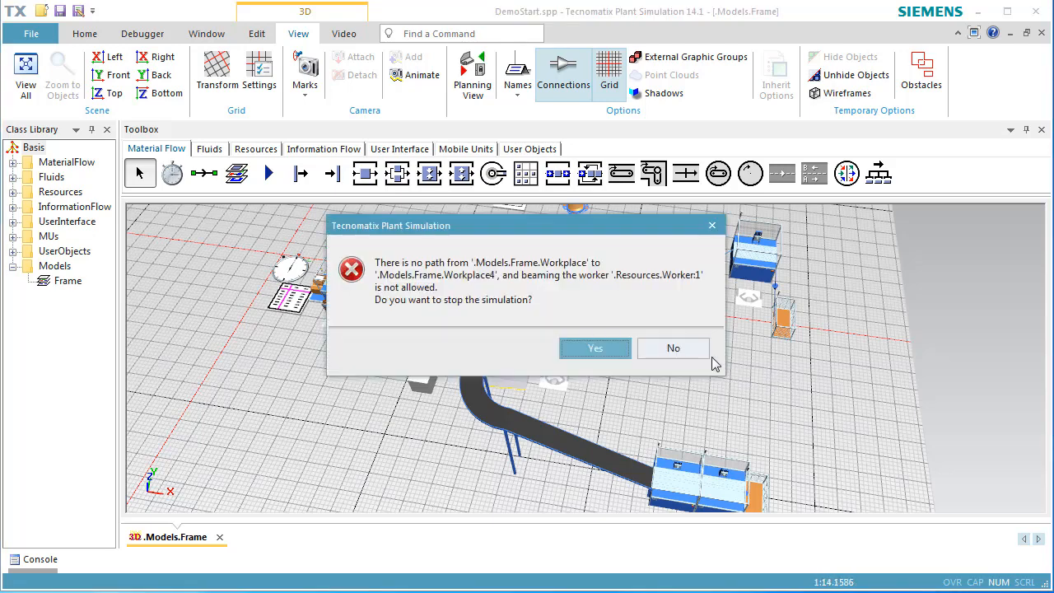
left_click(593, 349)
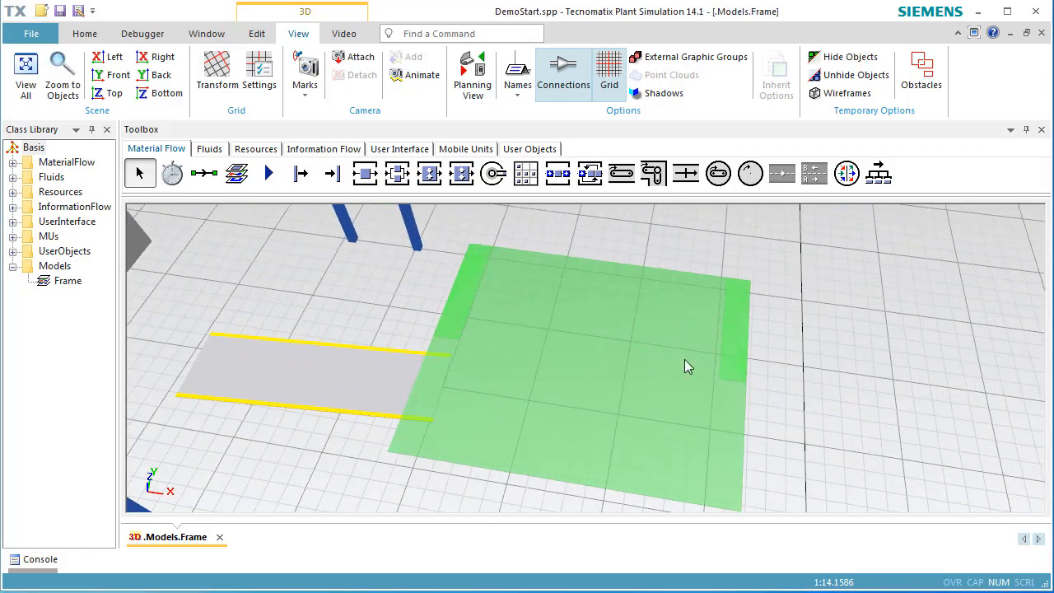
left_click(820, 370)
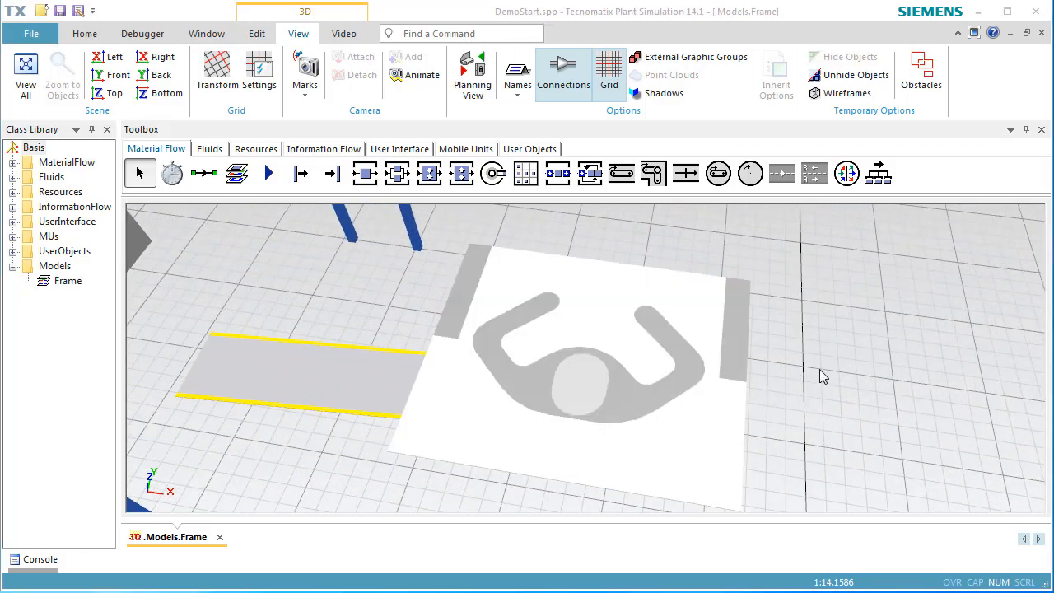
Step: Insert stairs with a rise of 4 m on the floor between the second line's two raised stations
scroll(808, 340, "down", 6)
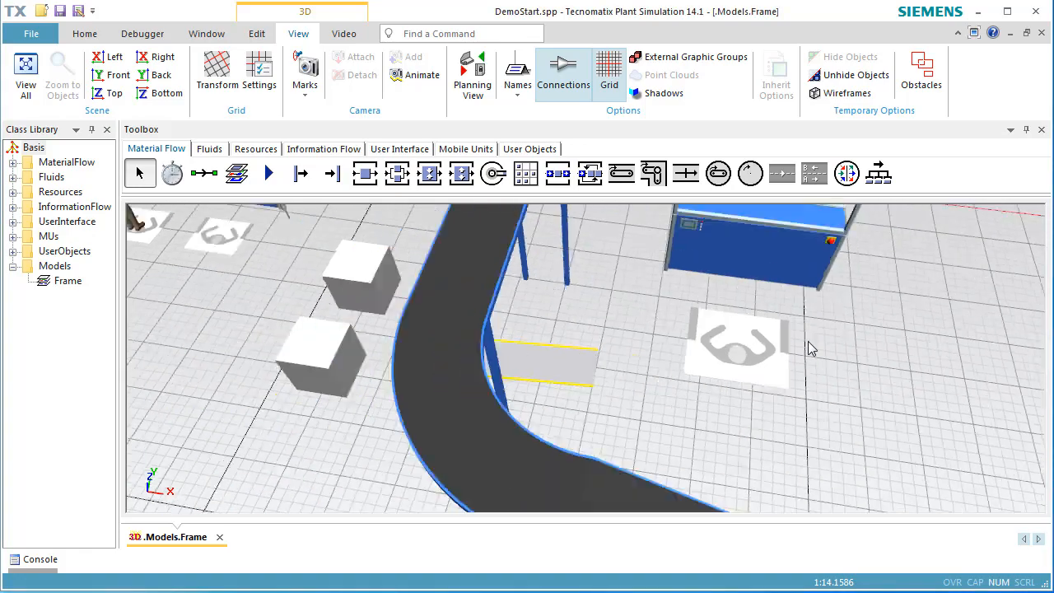
middle_click_drag(813, 348, 648, 416)
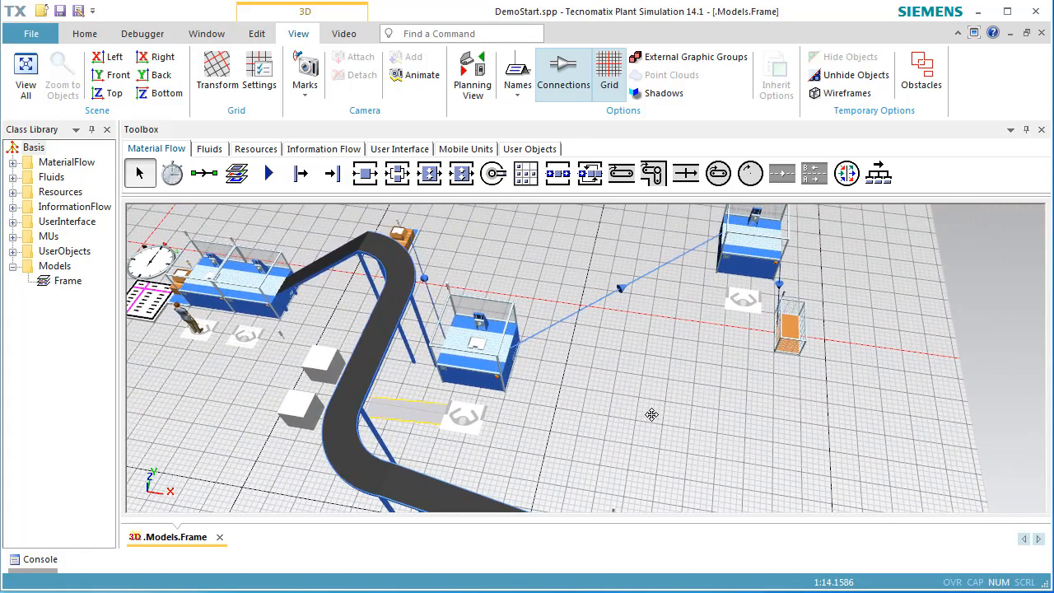
left_click(257, 34)
left_click(536, 86)
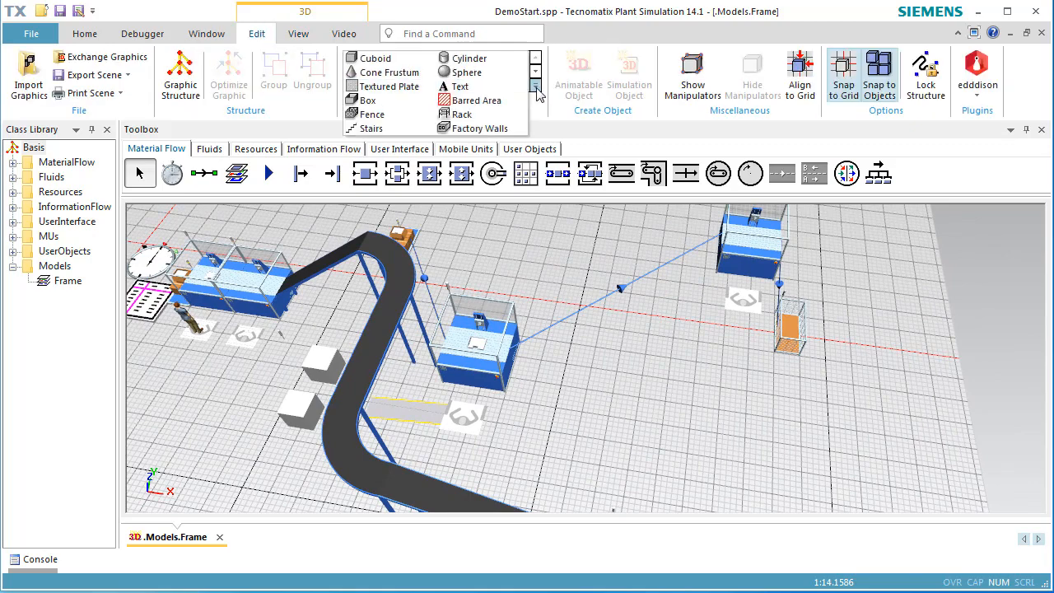
left_click(372, 130)
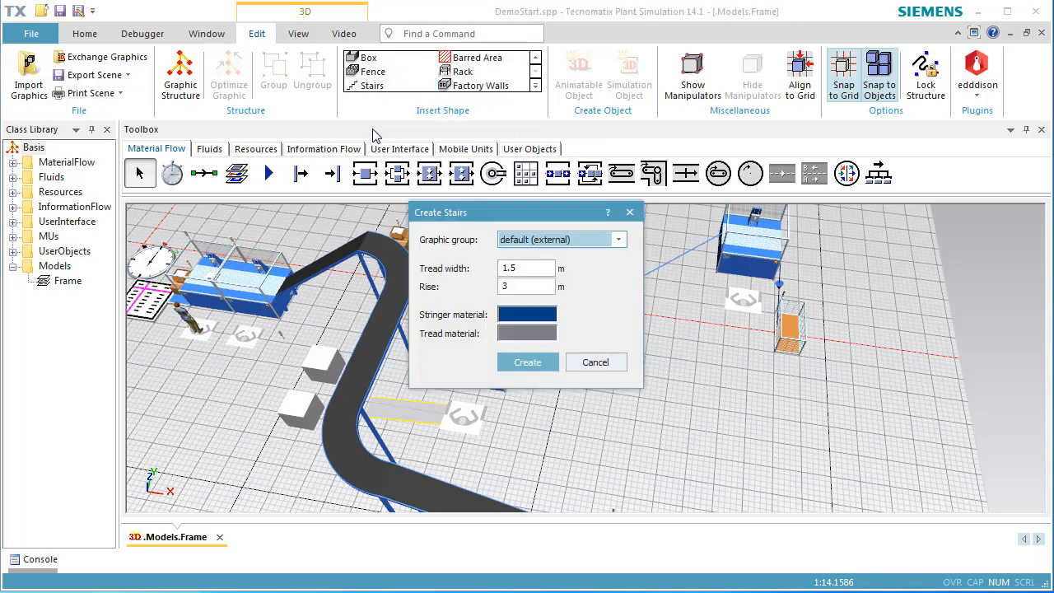
double_click(540, 288)
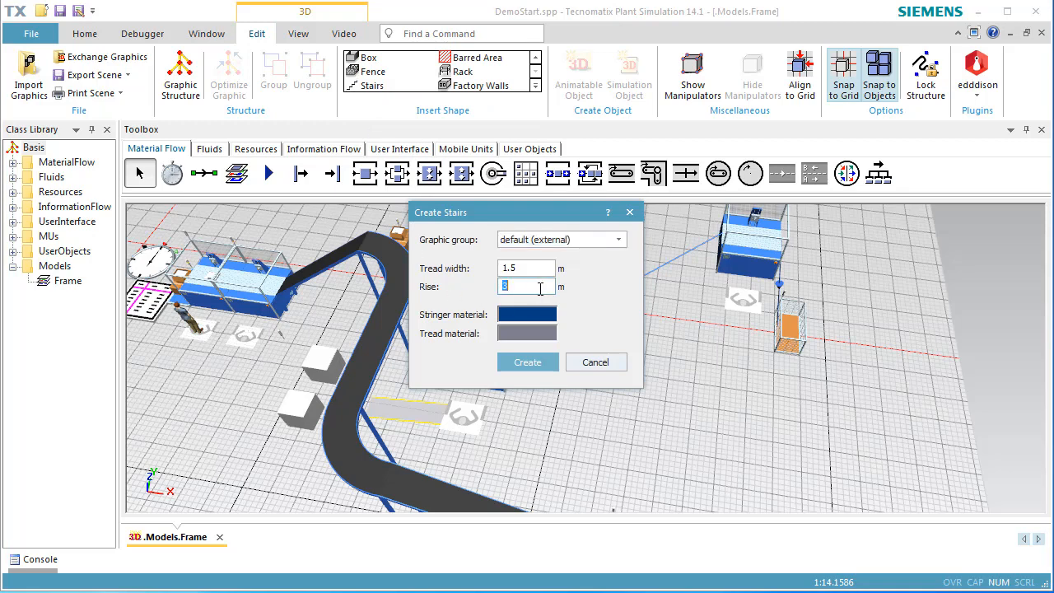
type("4")
left_click(528, 363)
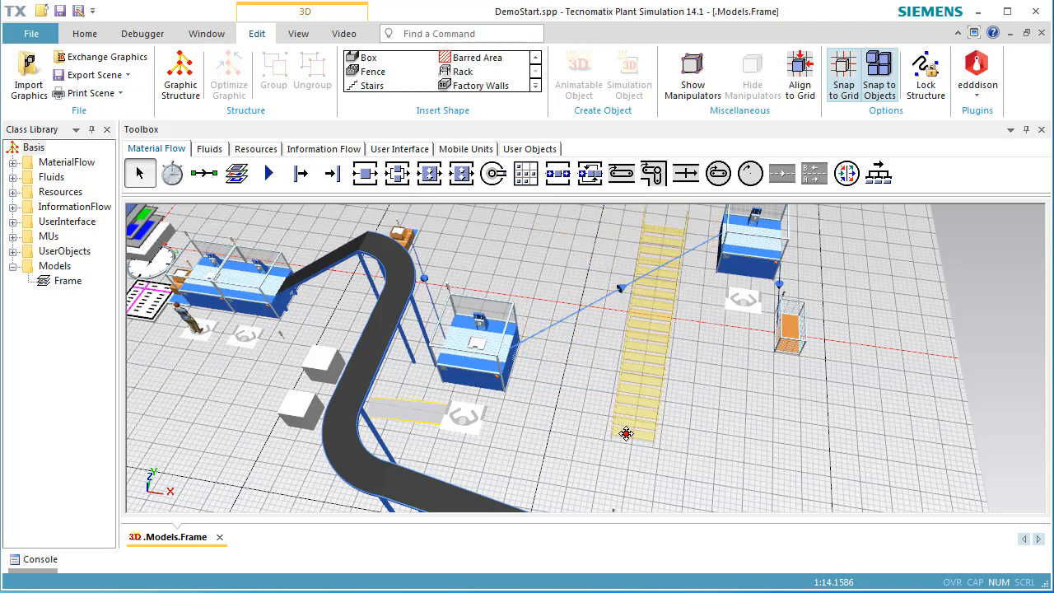
left_click(585, 458)
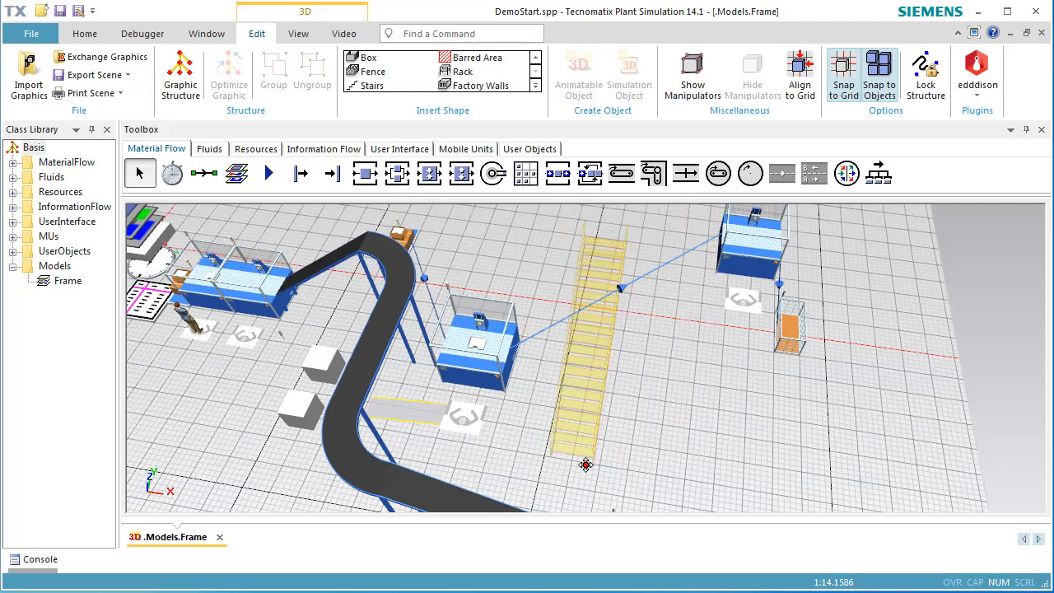
left_click(679, 445)
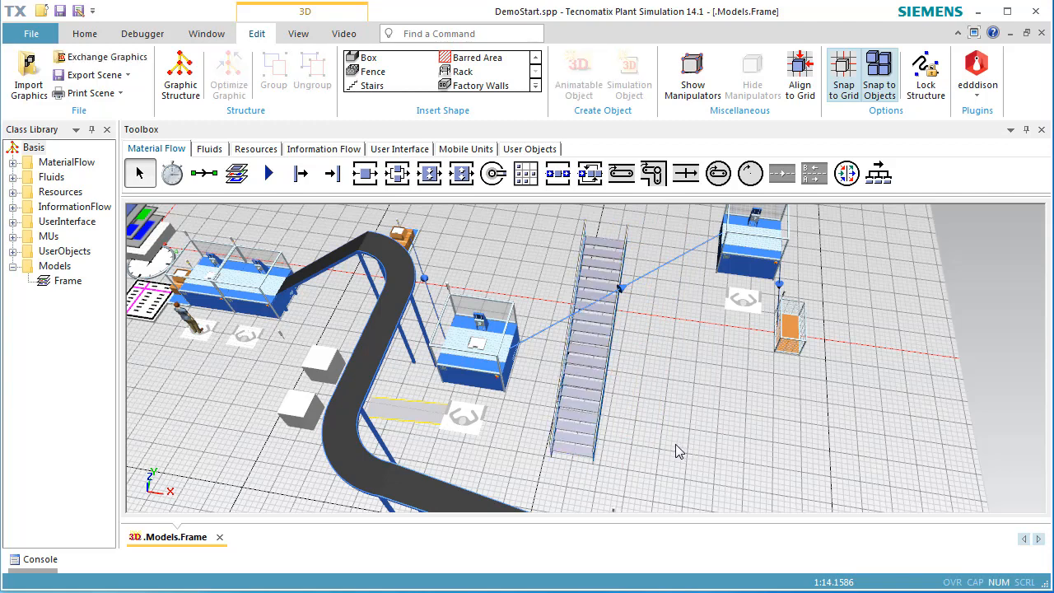
Step: Reset the simulation and run it again with the stairs in place
right_click(718, 409)
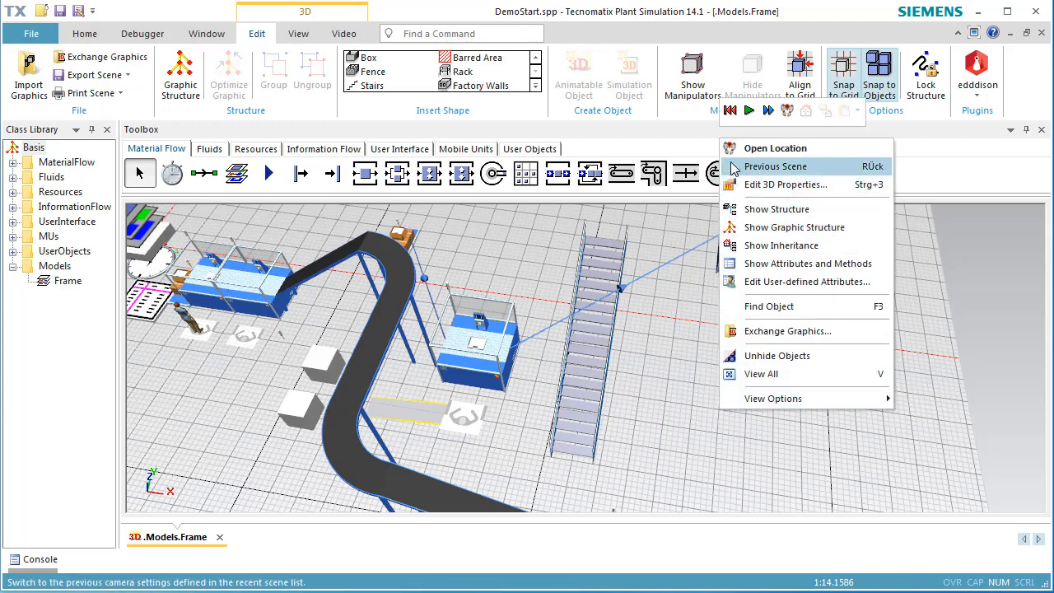
left_click(730, 111)
left_click(748, 111)
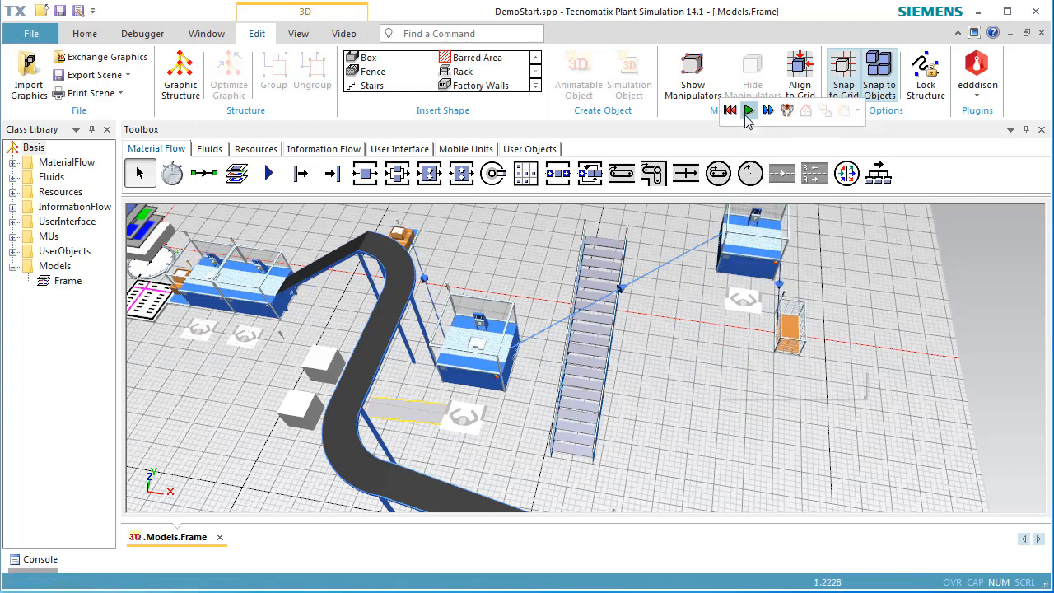